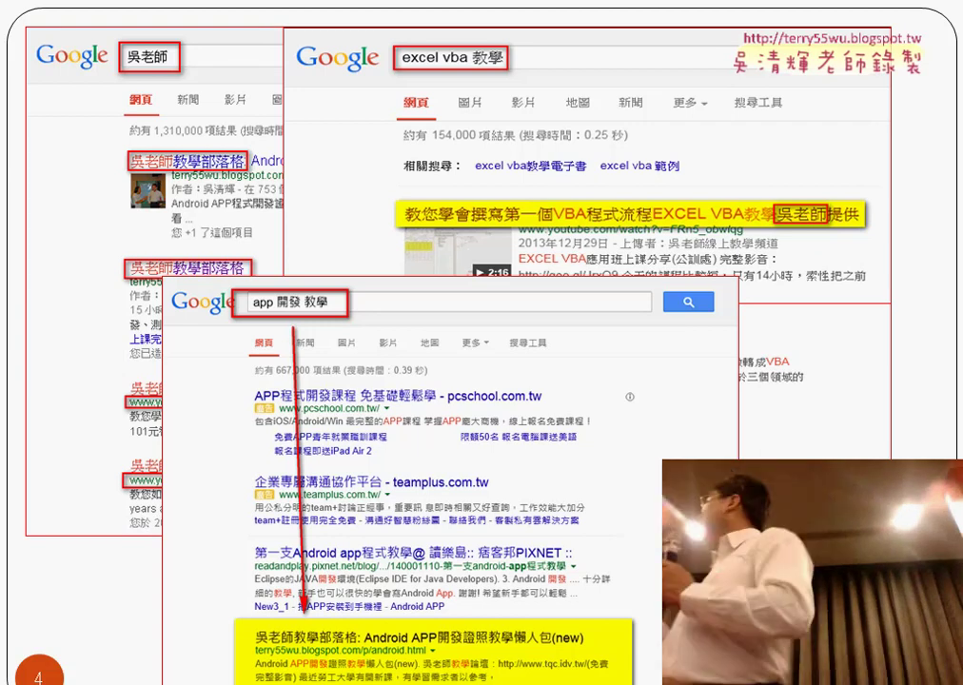
# Step: Leave the slideshow and return to the Excel workbook showing the empty 手機 column
pyautogui.hotkey('alt', 'Tab')
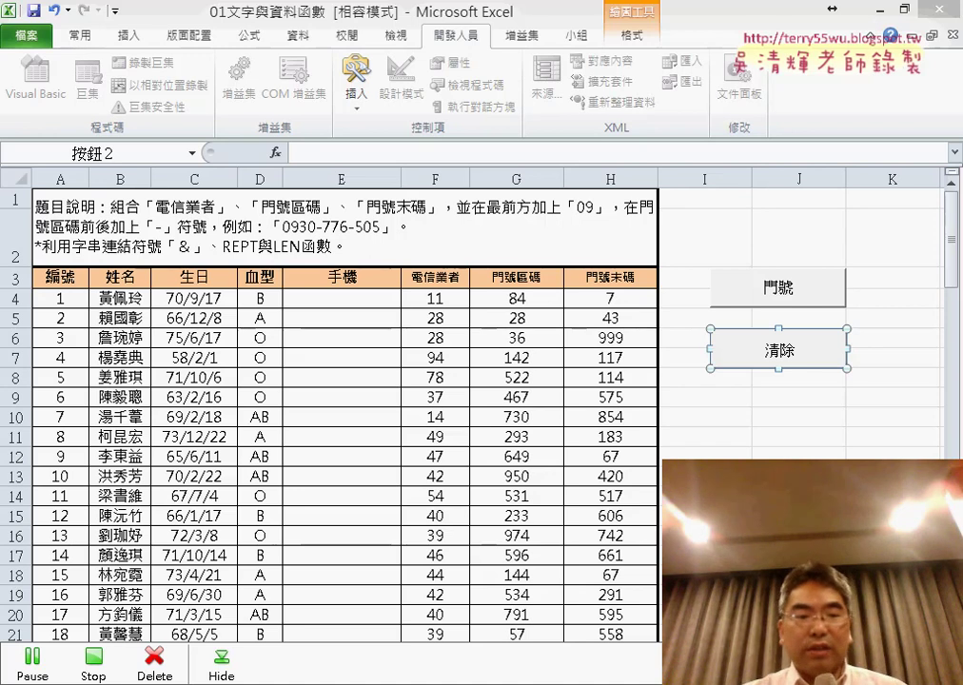
pyautogui.click(222, 661)
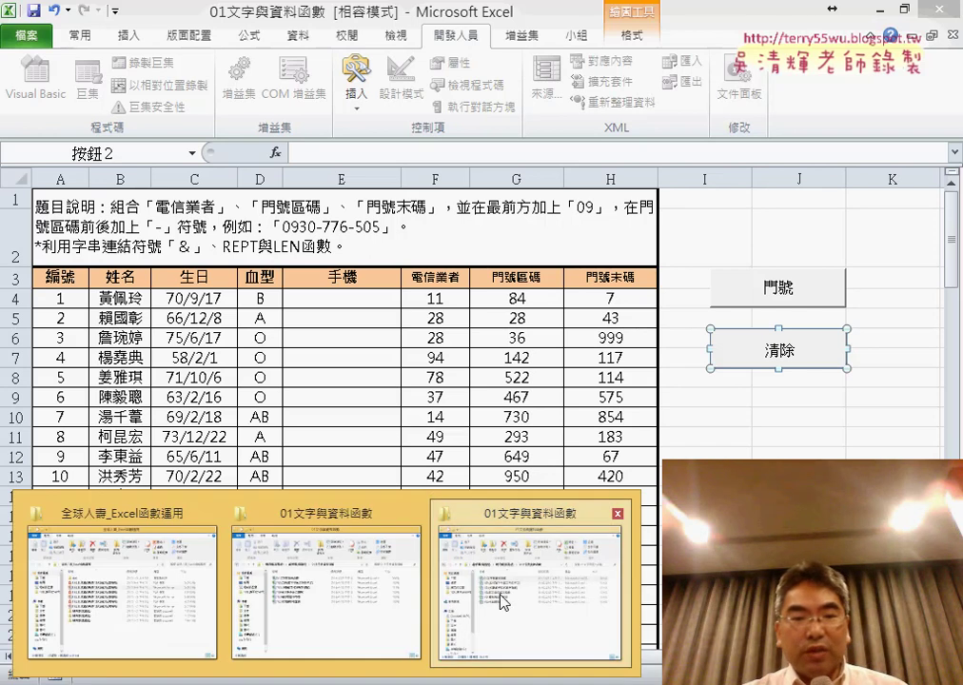
pyautogui.click(497, 595)
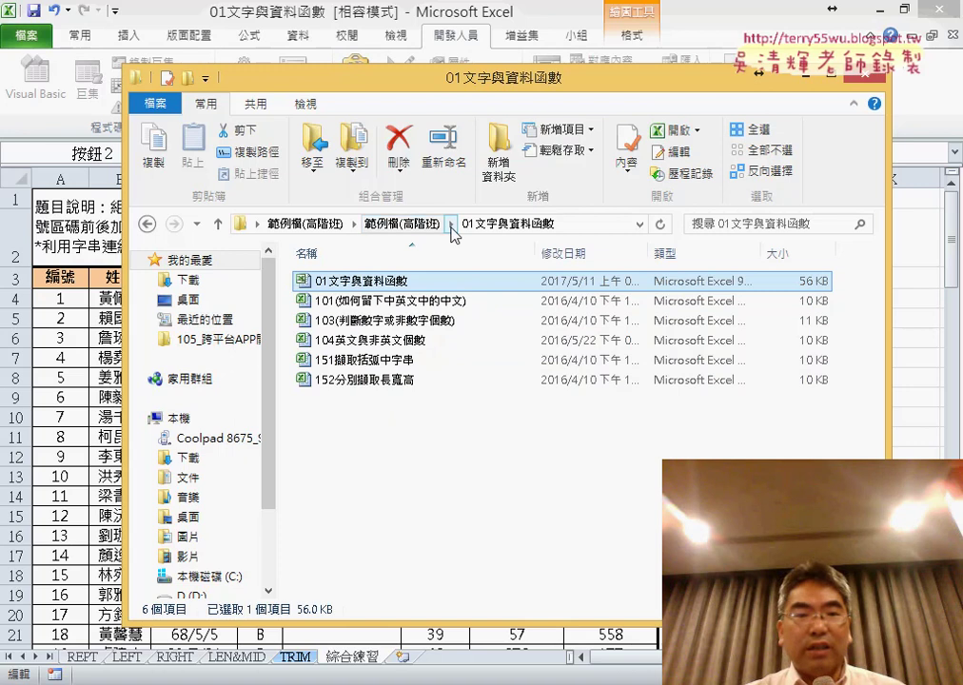
pyautogui.click(398, 234)
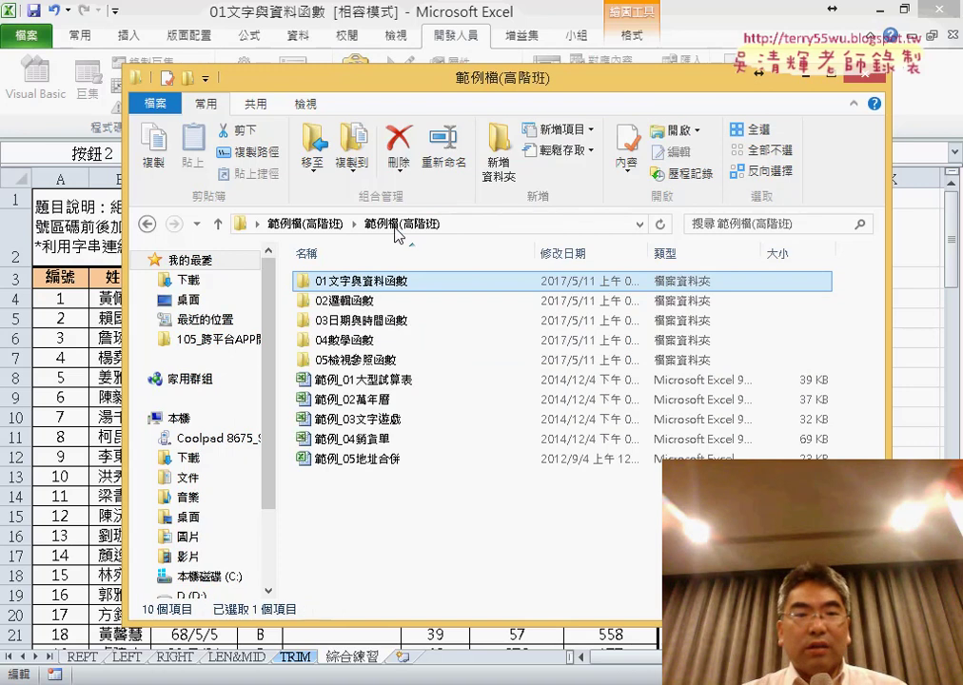
pyautogui.doubleClick(378, 282)
pyautogui.click(415, 286)
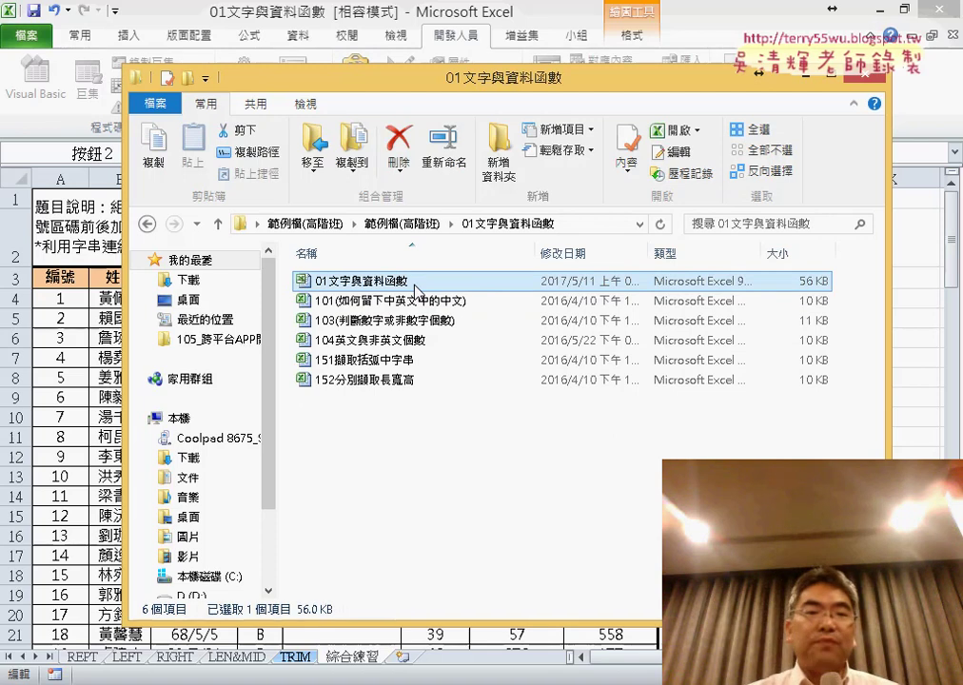
pyautogui.click(754, 19)
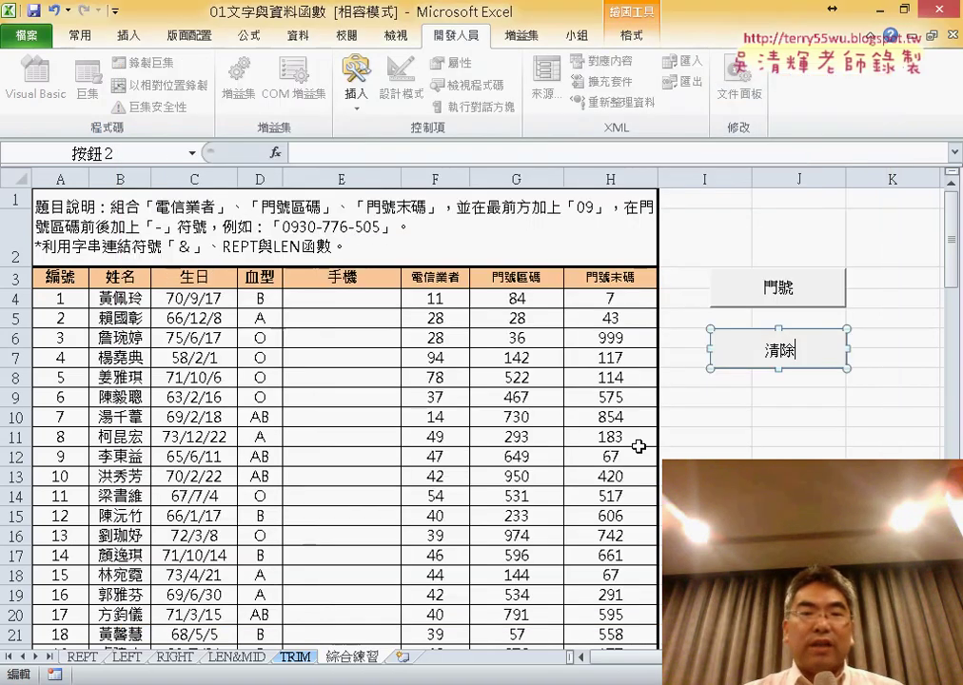
# Step: Widen column E and select cell E4, pointing out the F4:H4 number parts
pyautogui.click(709, 476)
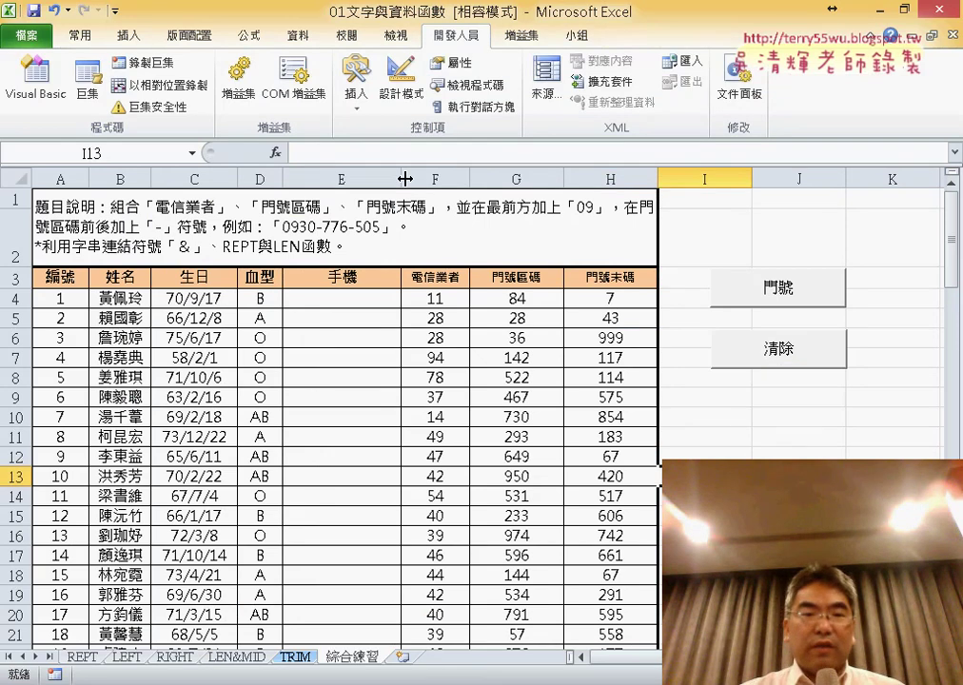
pyautogui.moveTo(405, 179); pyautogui.dragTo(437, 179)
pyautogui.click(381, 298)
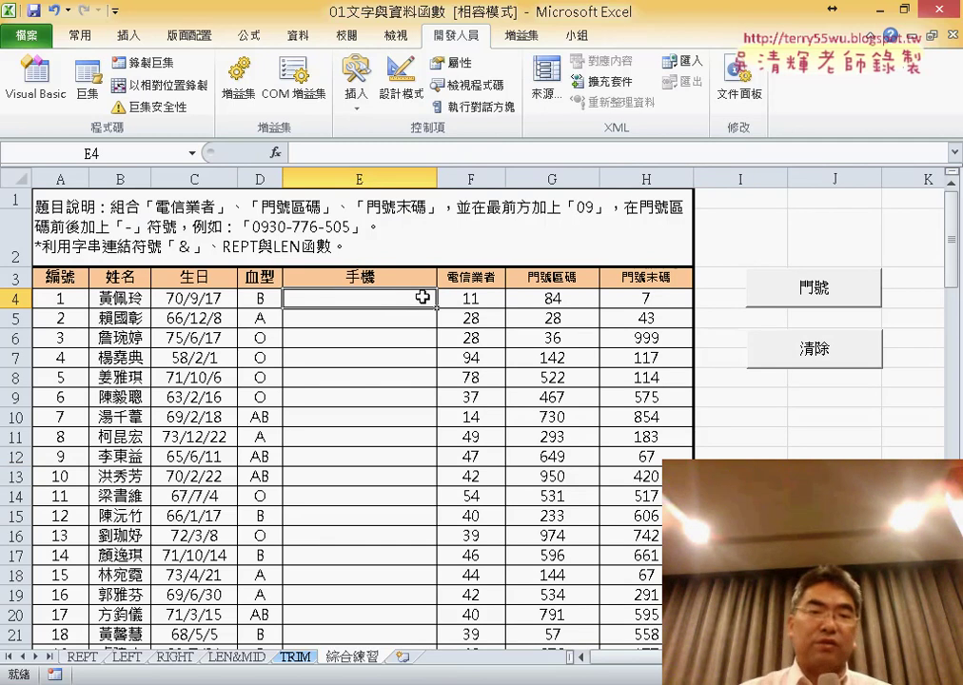
pyautogui.moveTo(461, 298); pyautogui.dragTo(640, 299)
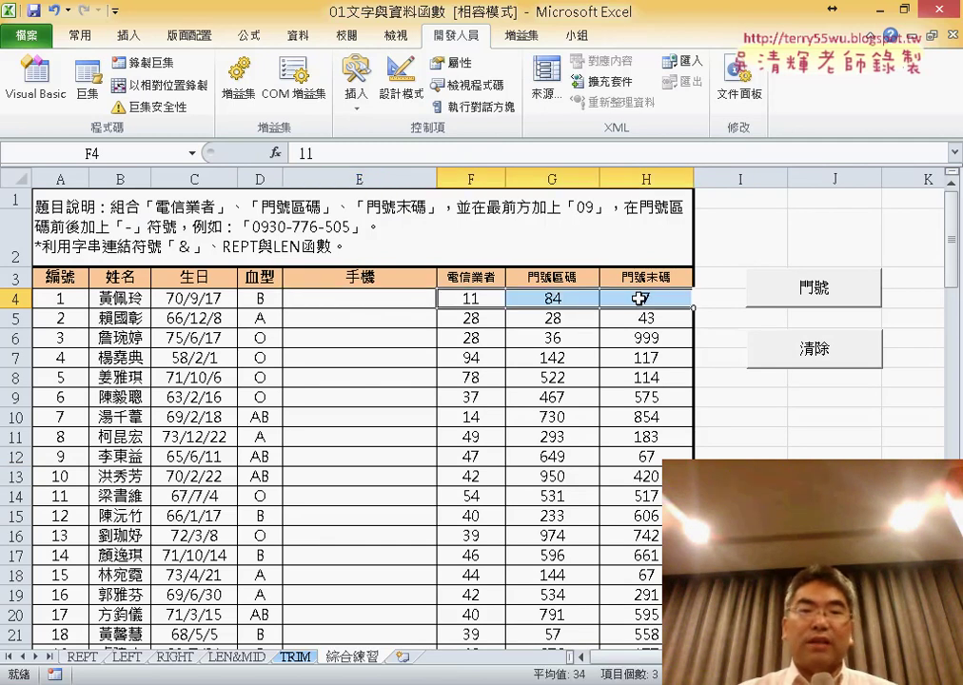
pyautogui.moveTo(496, 296)
pyautogui.mouseDown()
pyautogui.moveTo(619, 308)
pyautogui.moveTo(667, 299)
pyautogui.mouseUp()
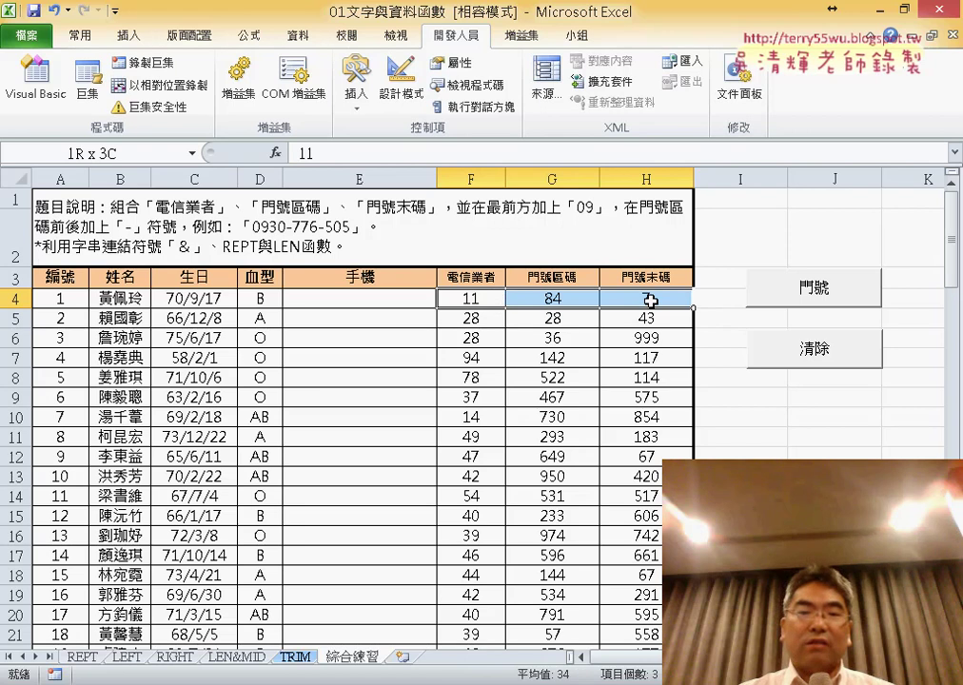
pyautogui.click(336, 299)
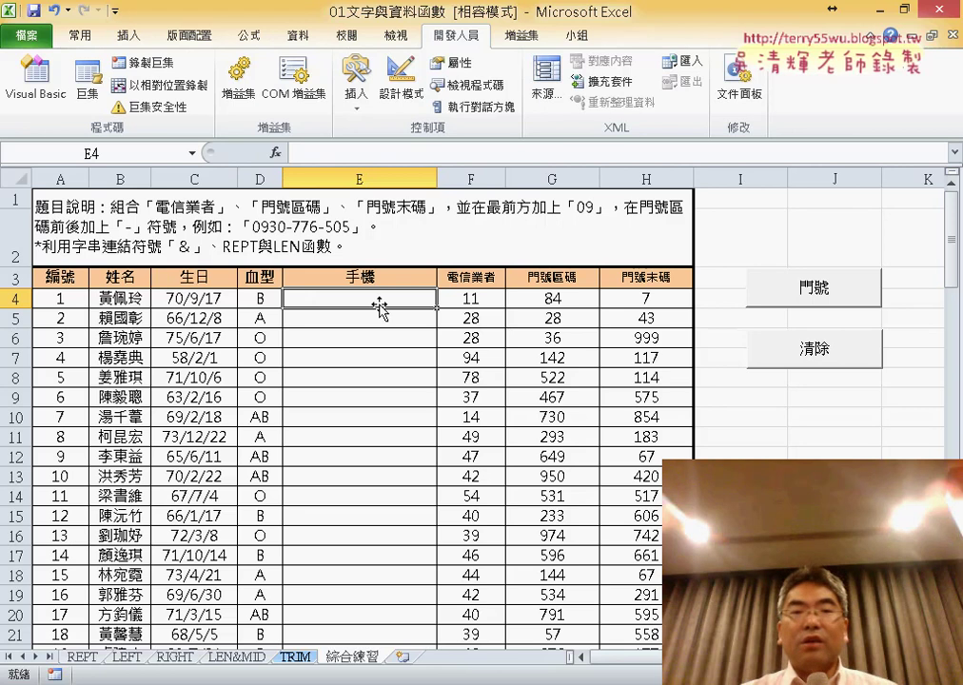
# Step: Enter ="09"&F4&"-"&TEXT(G4,"000" in E4, leaving out the closing parenthesis
pyautogui.click(338, 154)
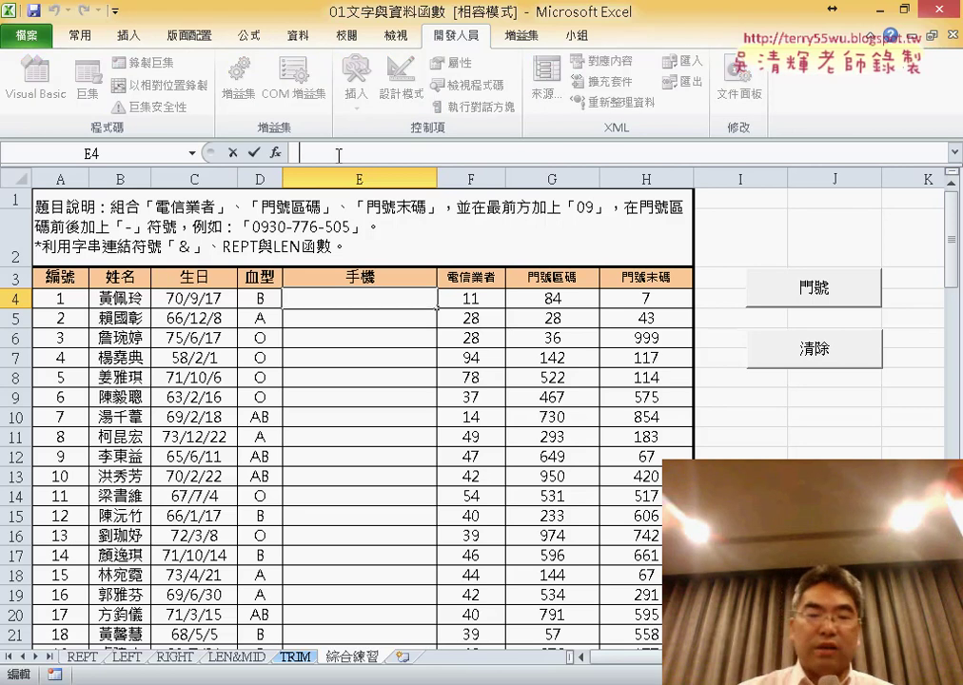
pyautogui.write('ㄦ')
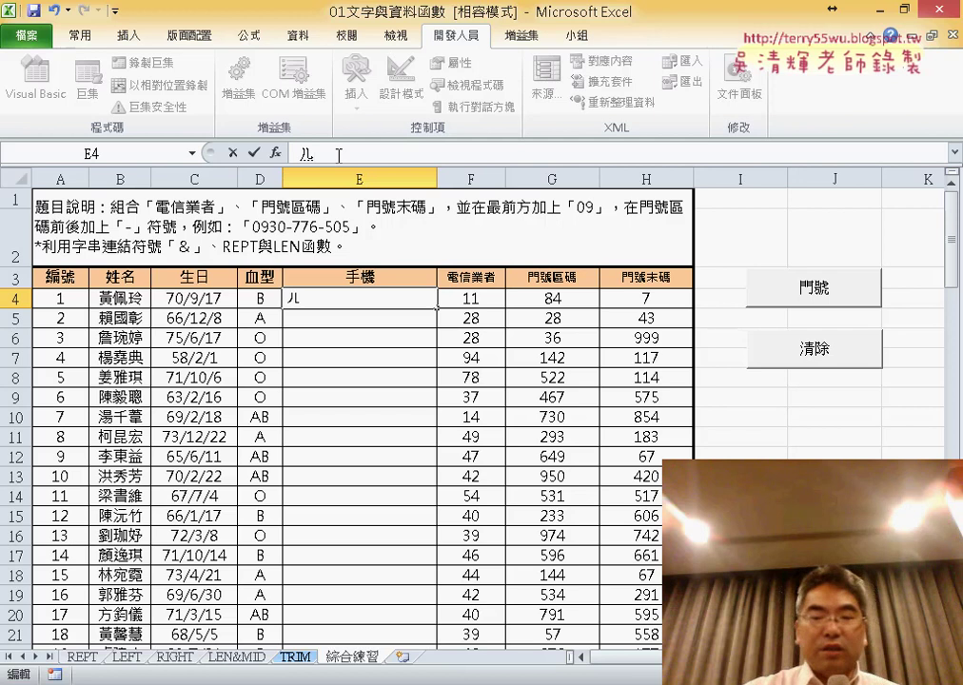
pyautogui.press('BackSpace')
pyautogui.write('=')
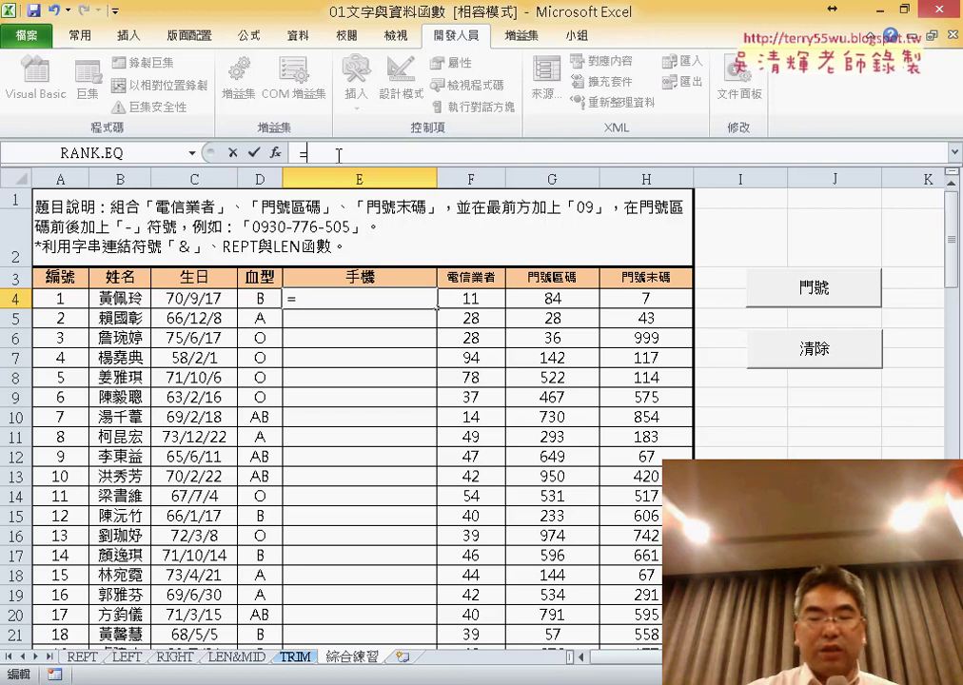
pyautogui.write('"09')
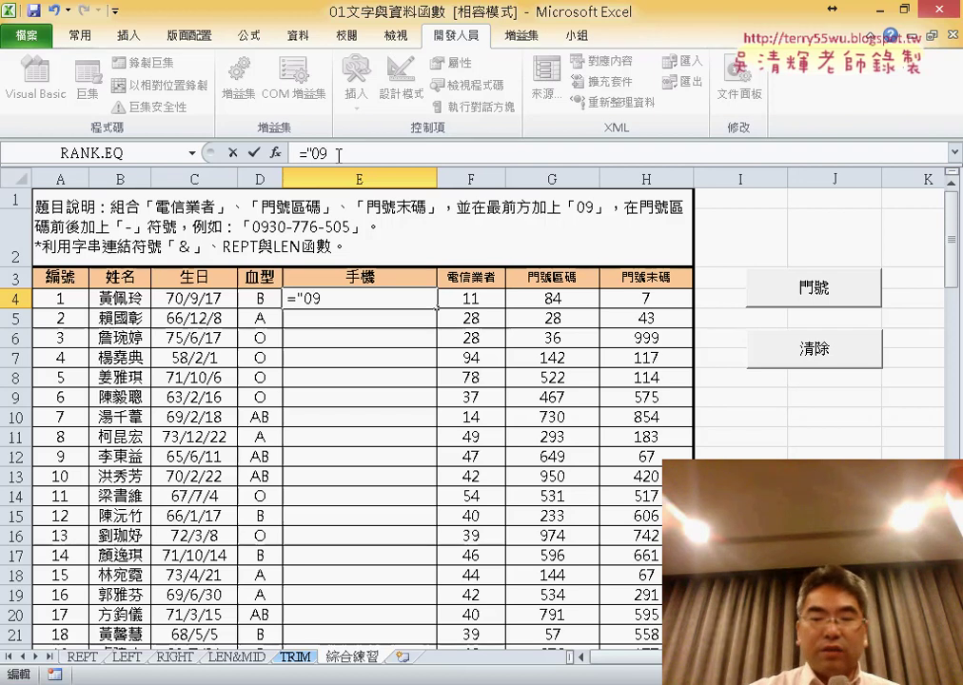
pyautogui.write('"')
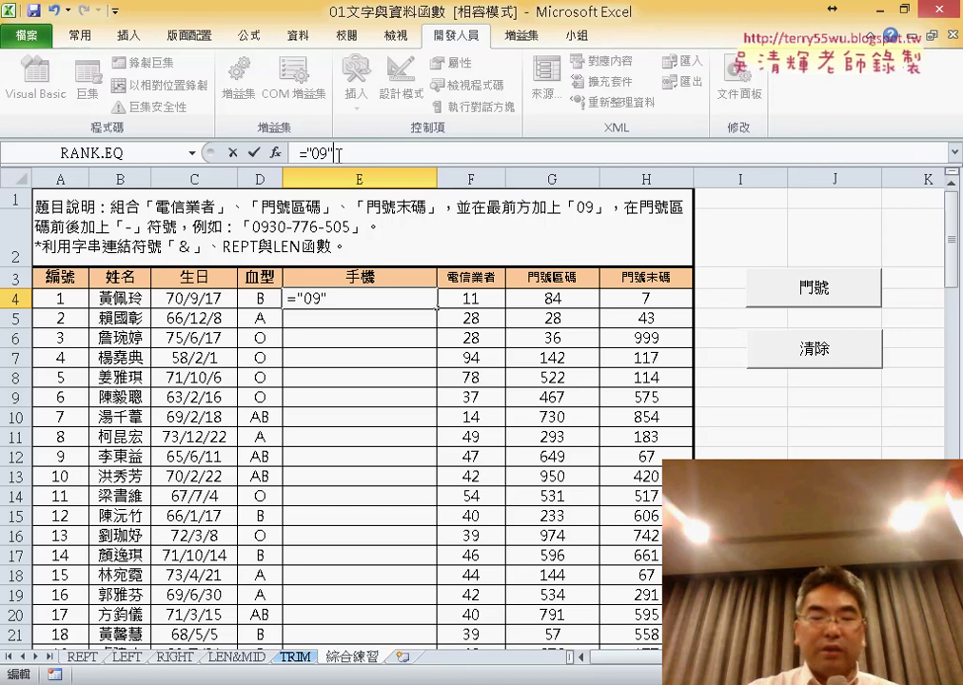
pyautogui.write('&')
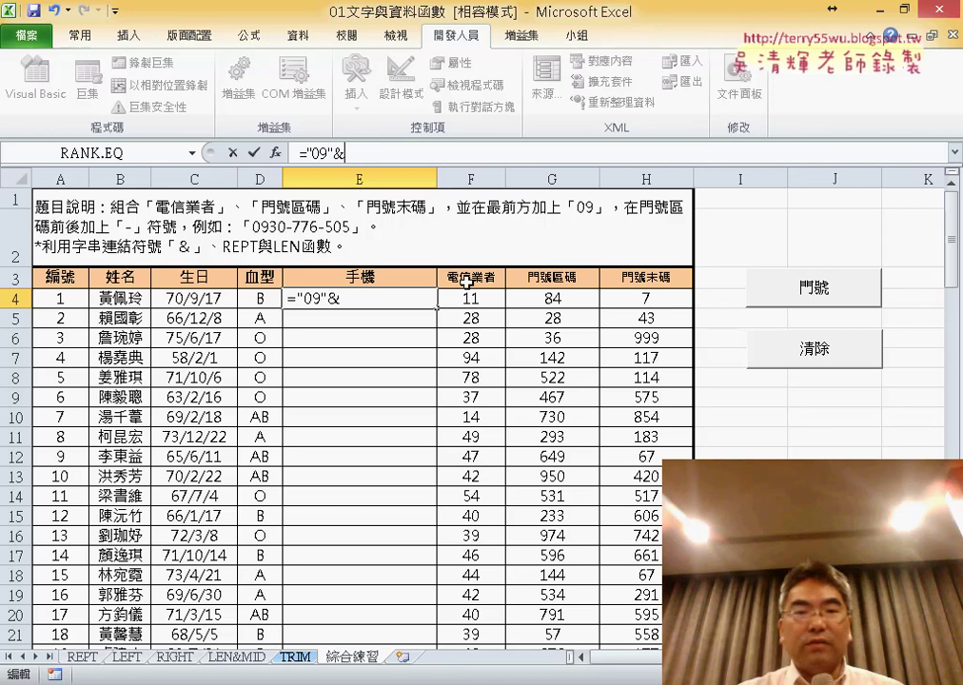
pyautogui.click(476, 299)
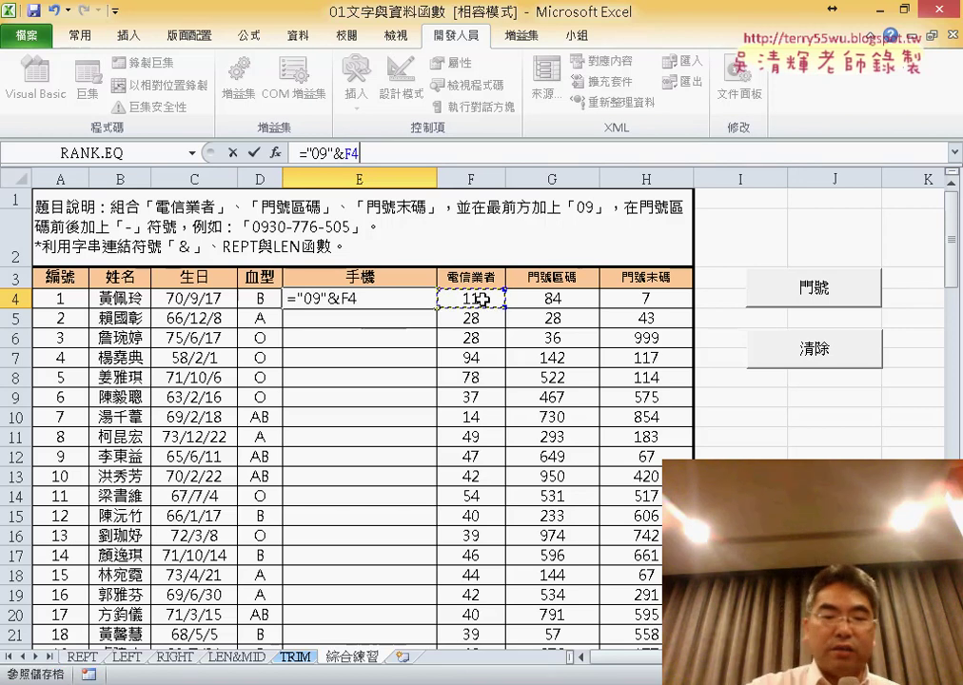
pyautogui.write('&')
pyautogui.write('"-')
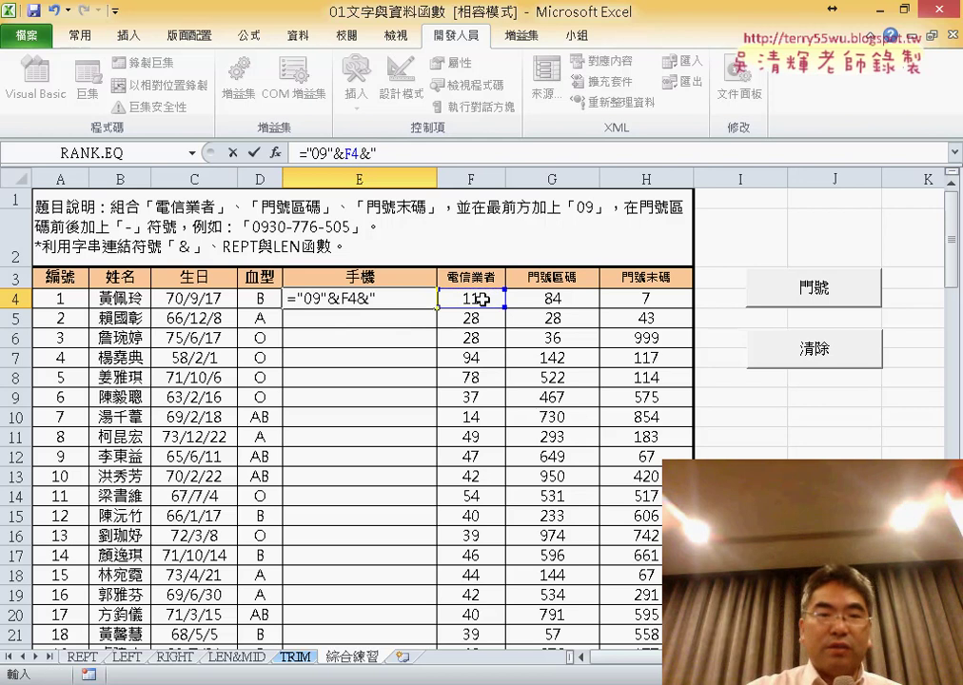
pyautogui.write('"')
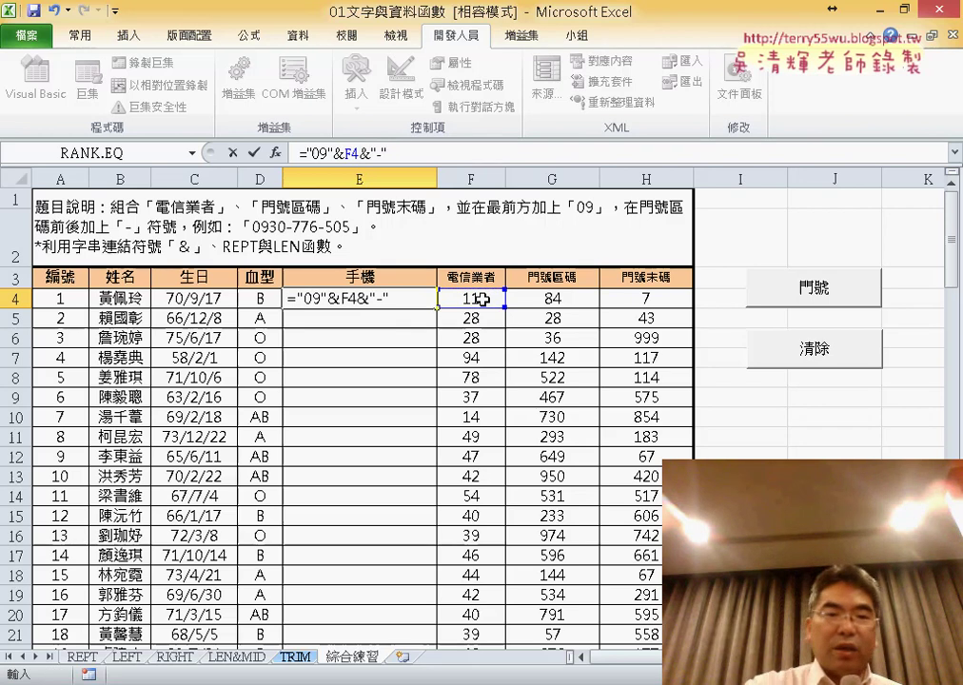
pyautogui.write('&')
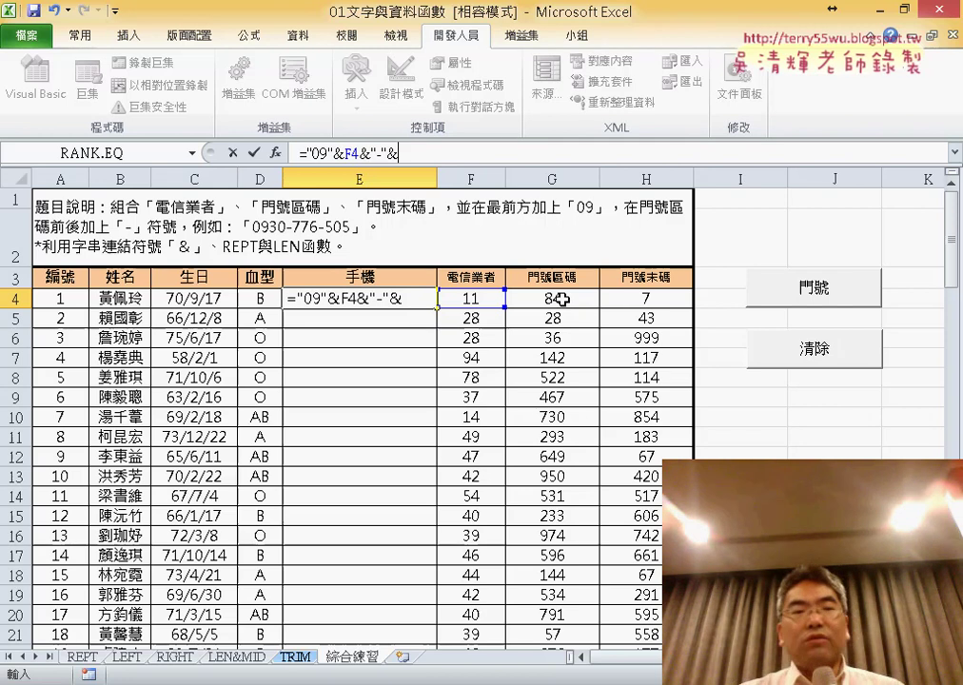
pyautogui.write('t')
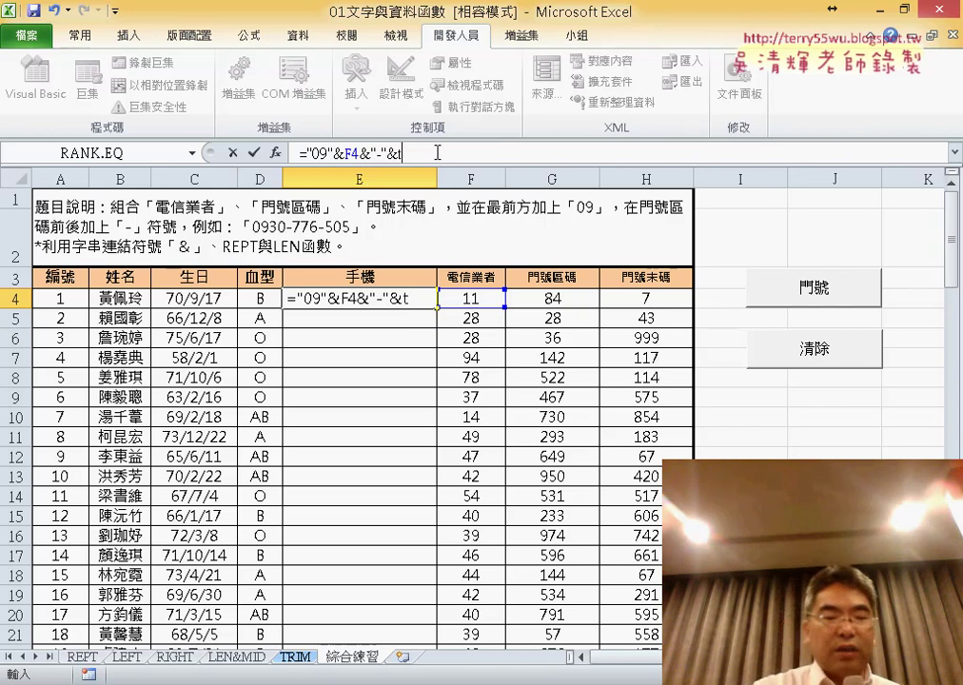
pyautogui.write('ext')
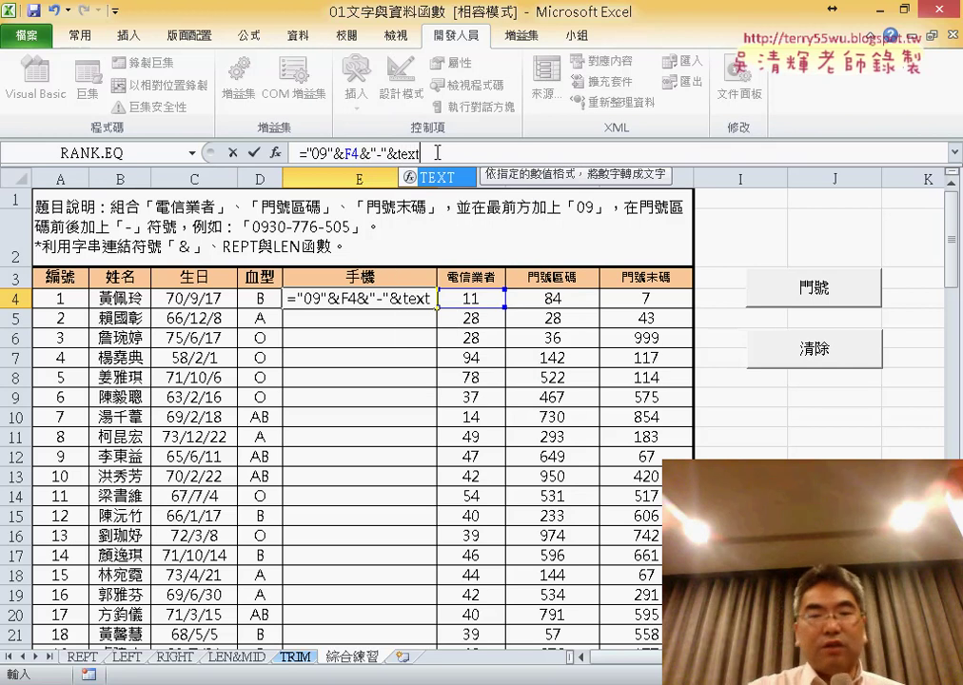
pyautogui.write('(')
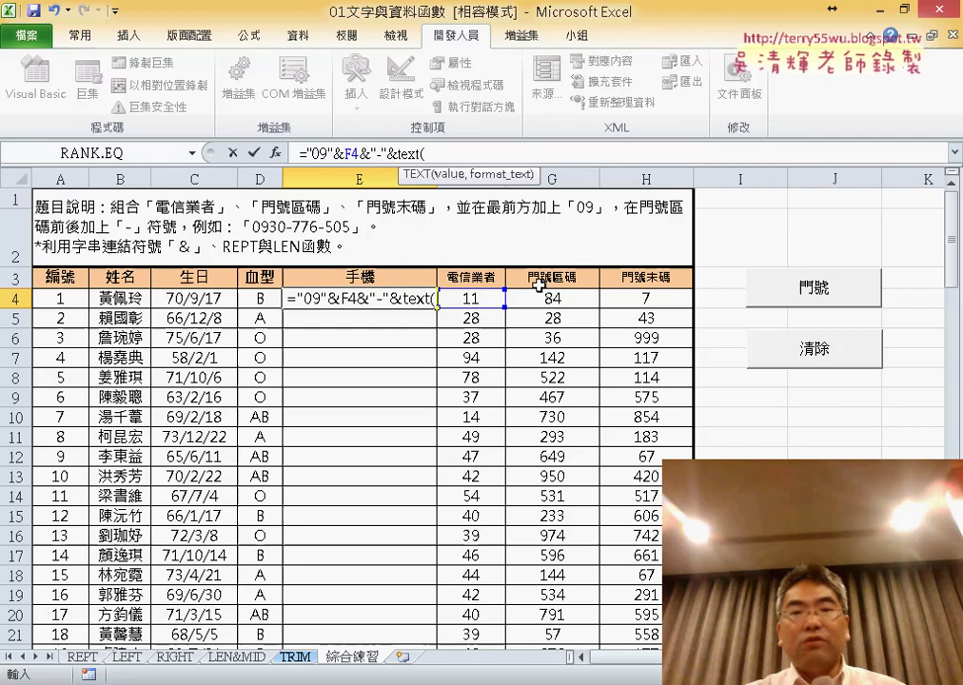
pyautogui.click(556, 299)
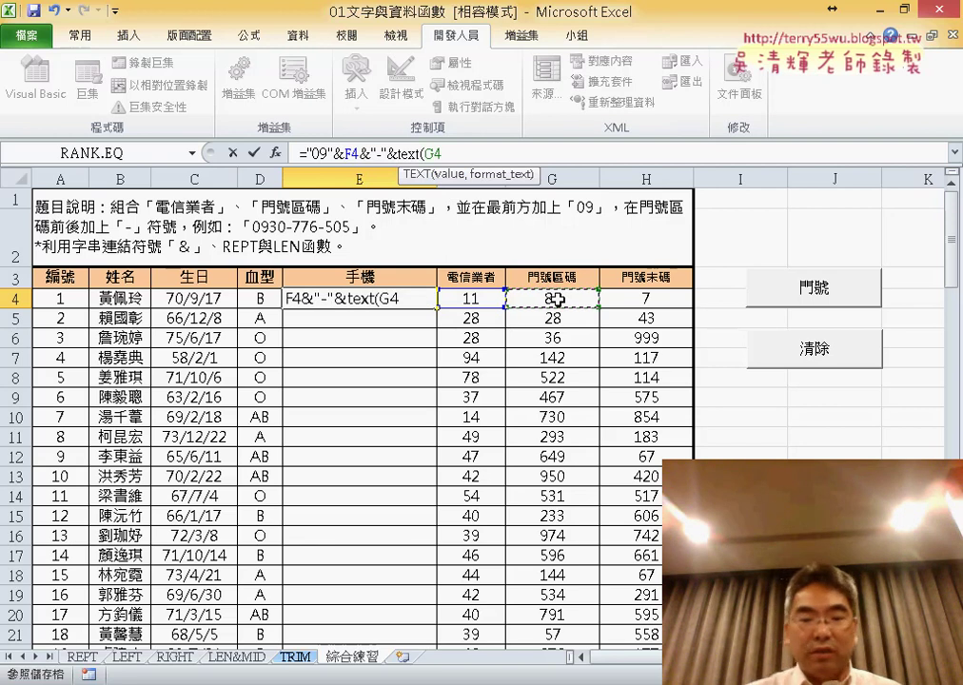
pyautogui.write(',"')
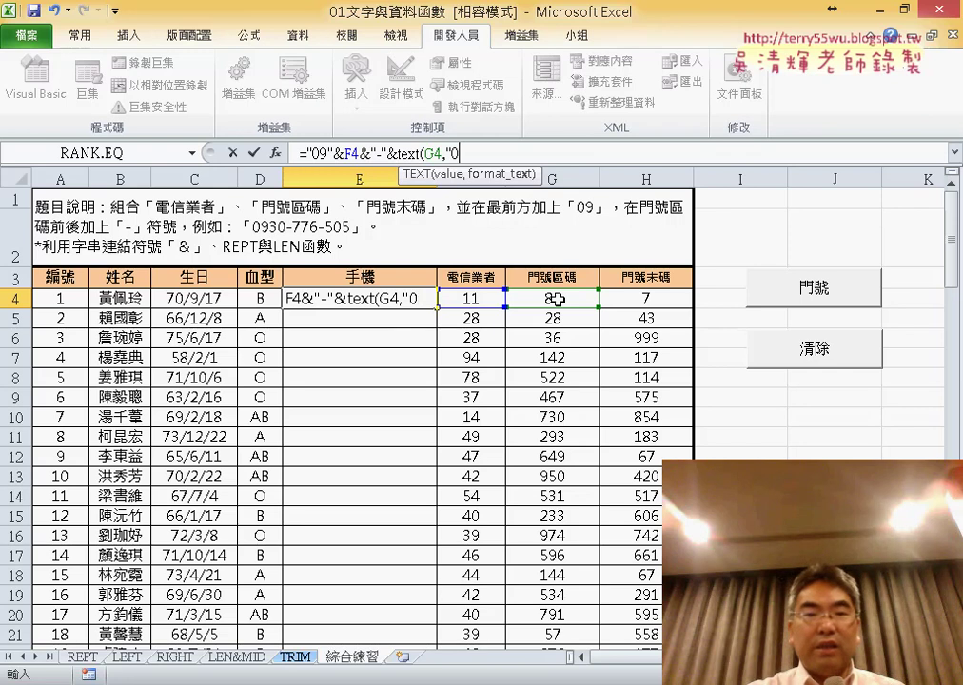
pyautogui.write('000')
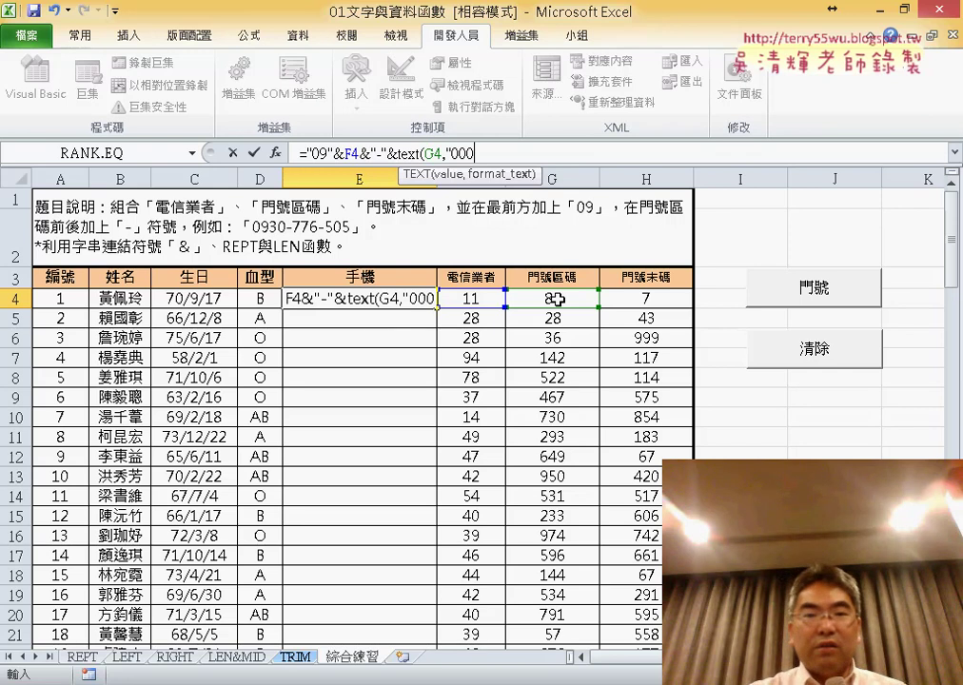
pyautogui.write('"')
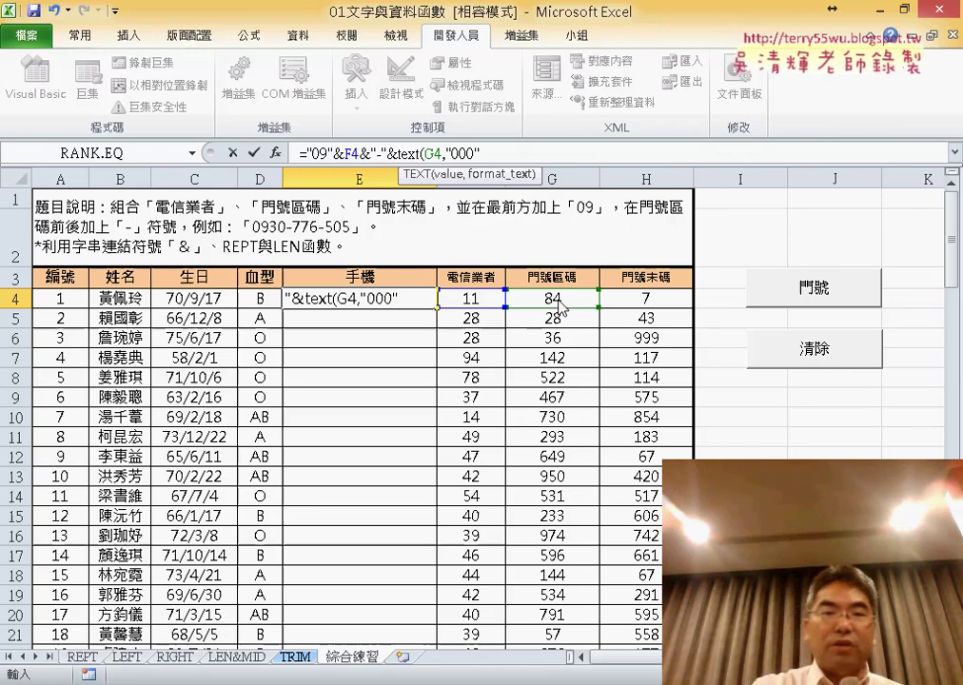
pyautogui.press('Return')
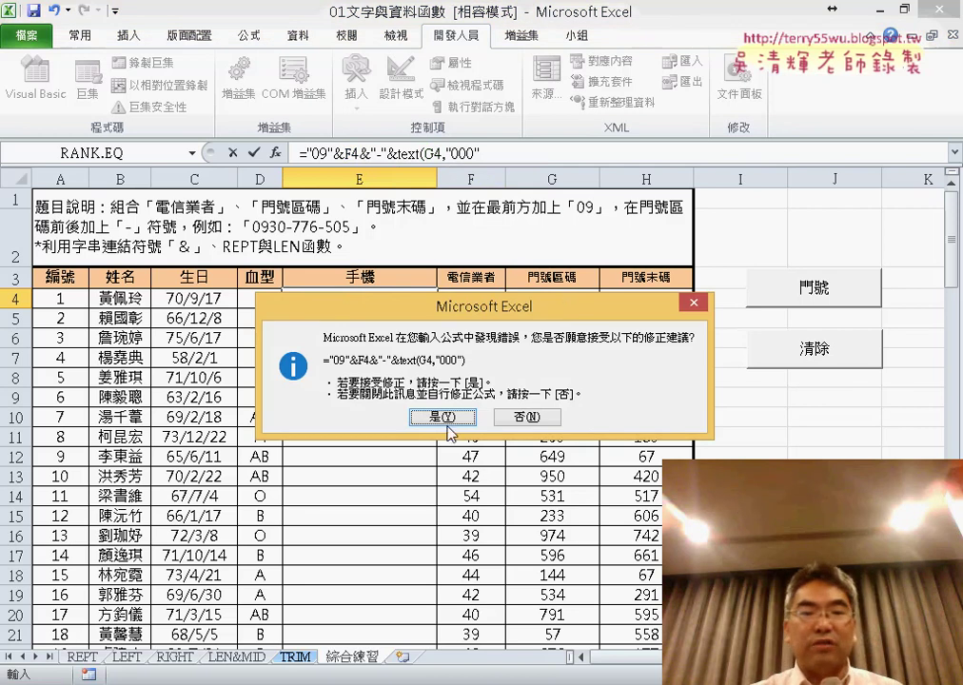
# Step: Accept Excel's formula correction so E4 shows 0911-084
pyautogui.click(441, 417)
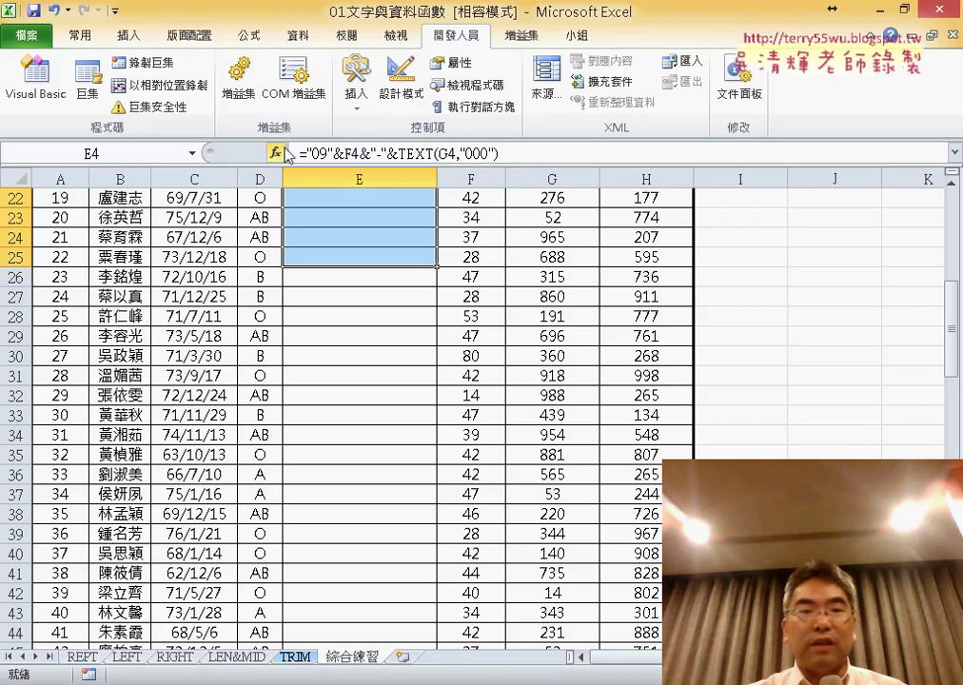
pyautogui.scroll(2, 437, 314)
pyautogui.scroll(5, 433, 295)
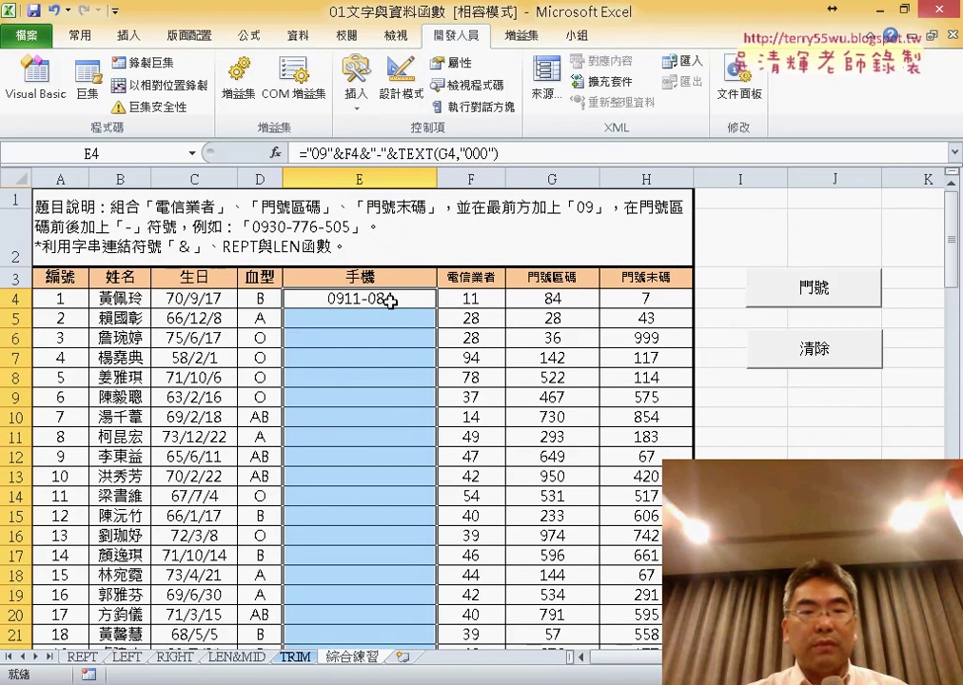
pyautogui.click(430, 299)
# Step: Review the TEXT function's Value and Format_text arguments in the Function Arguments window
pyautogui.click(434, 158)
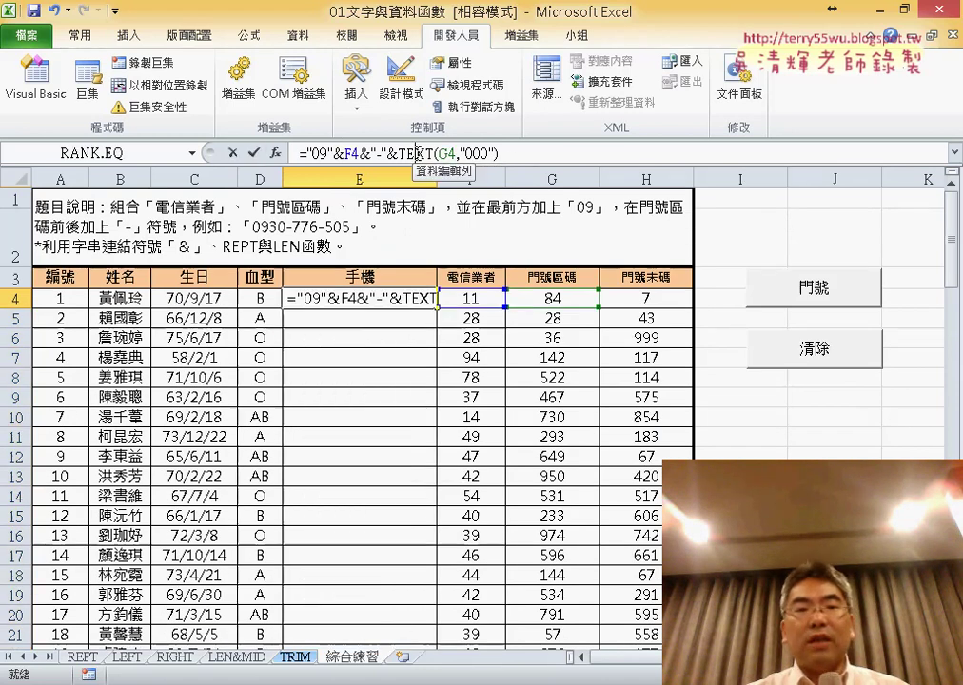
pyautogui.click(276, 156)
pyautogui.press('Tab')
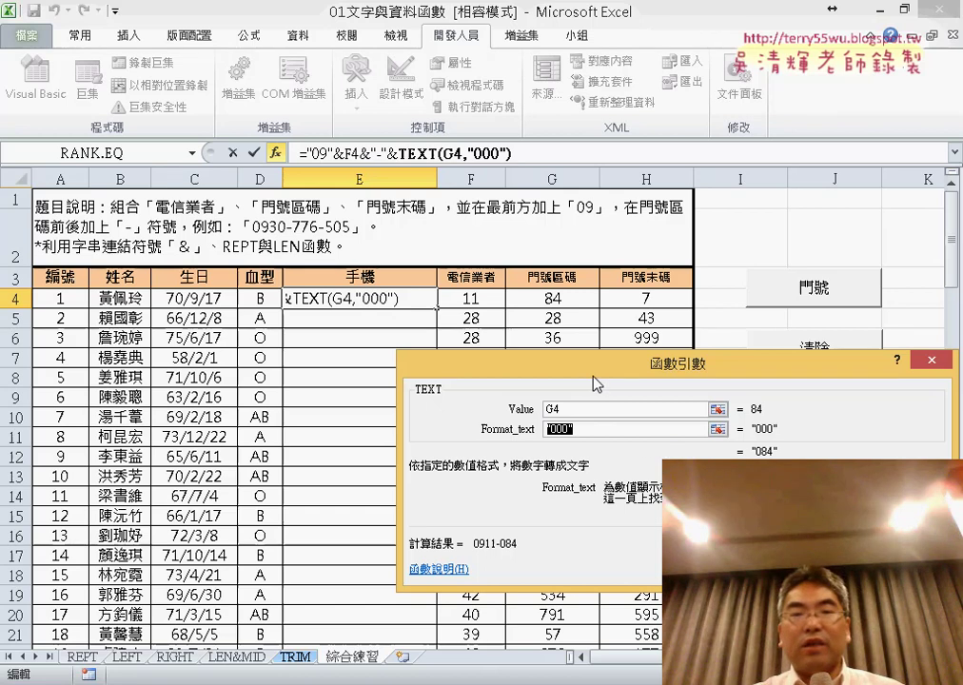
pyautogui.moveTo(591, 366)
pyautogui.mouseDown()
pyautogui.moveTo(409, 348)
pyautogui.moveTo(559, 342)
pyautogui.mouseUp()
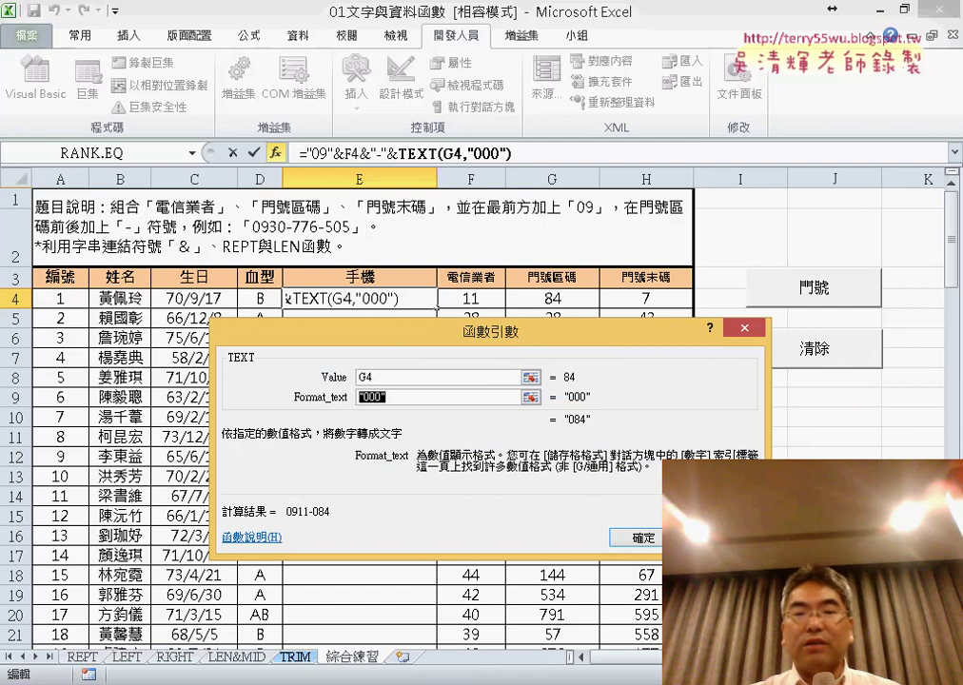
pyautogui.press('Return')
pyautogui.moveTo(545, 298); pyautogui.dragTo(634, 295)
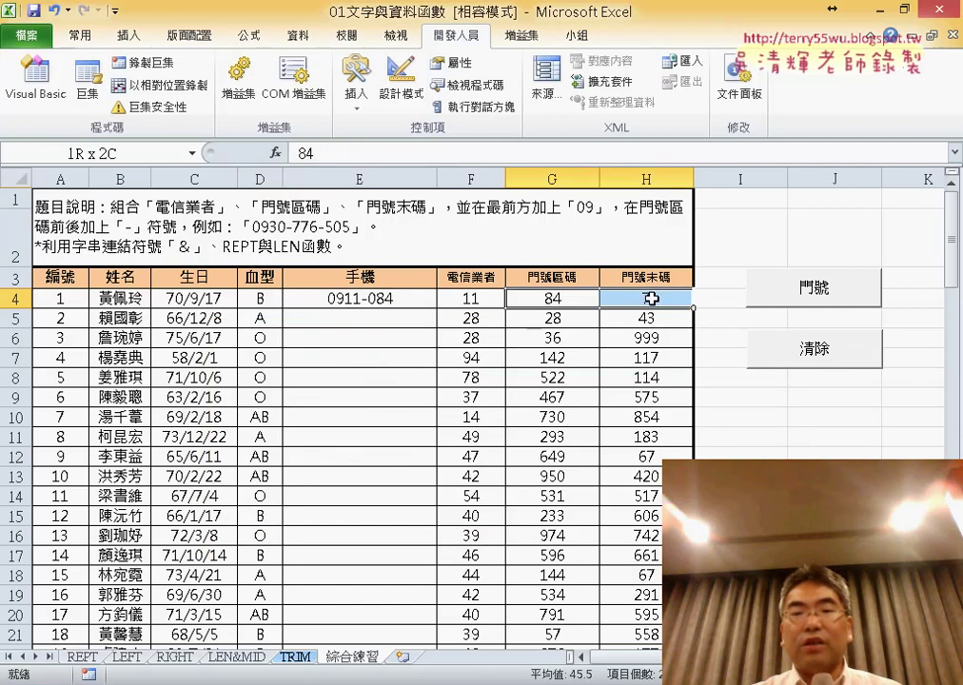
# Step: Give G4:H4 the custom number format 000 so they show 084 and 007
pyautogui.rightClick(571, 299)
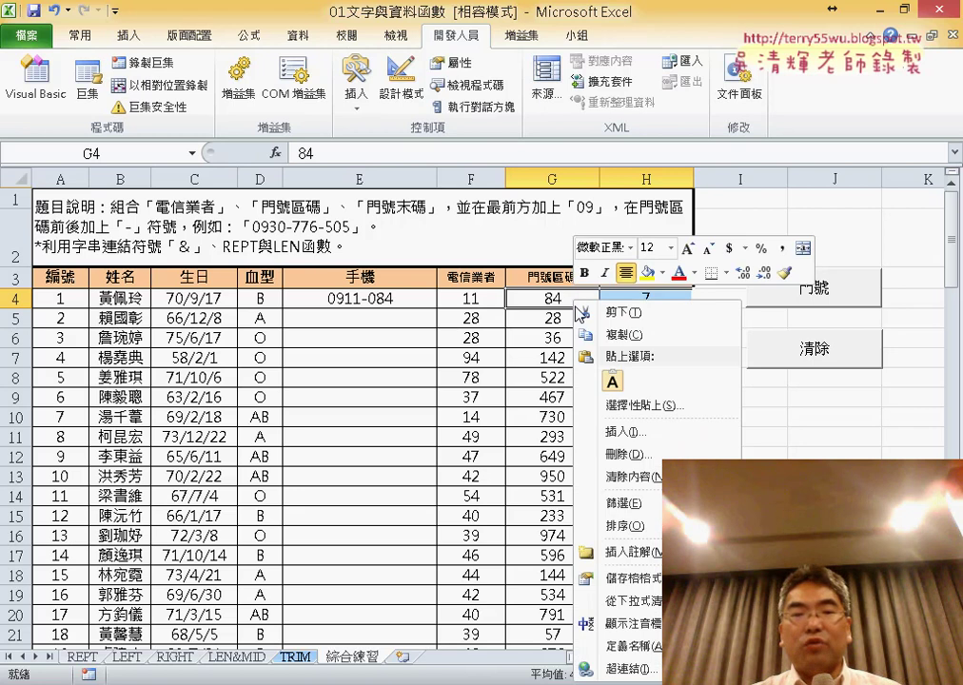
pyautogui.press('Escape')
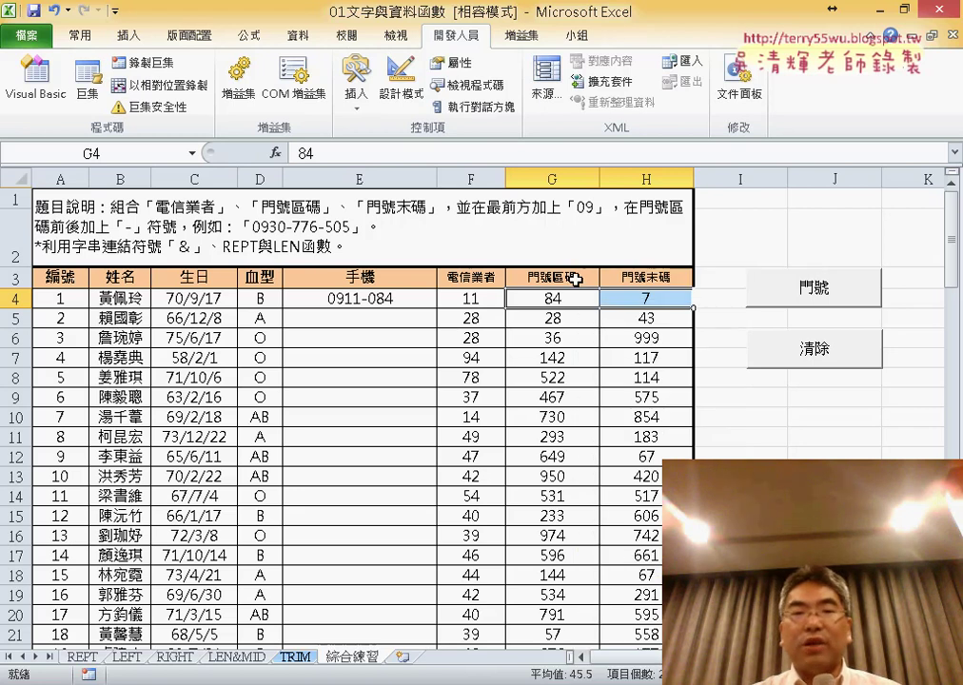
pyautogui.hotkey('ctrl', '1')
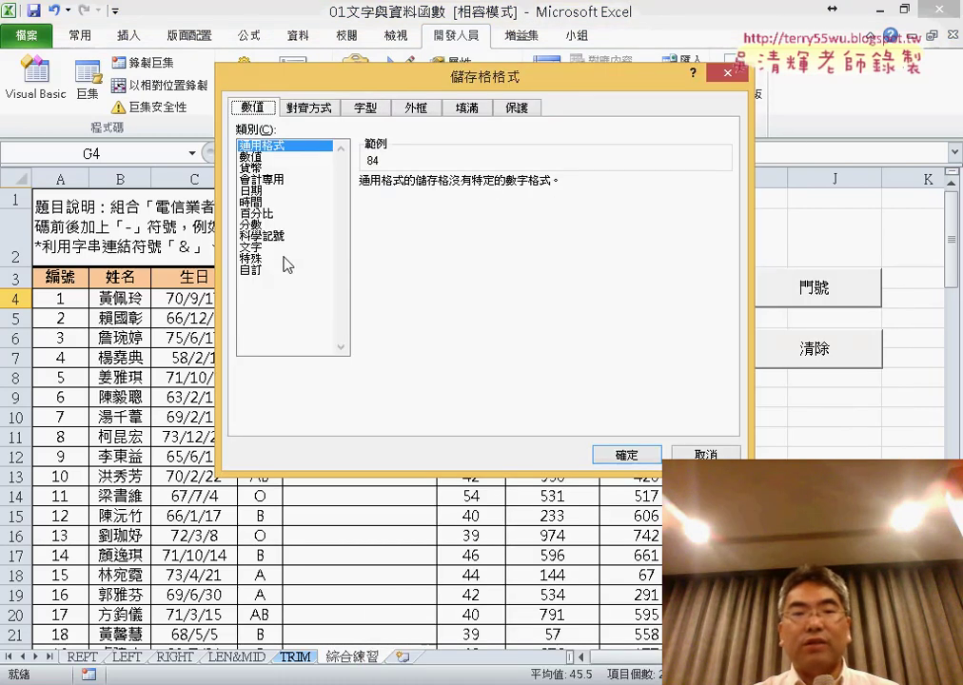
pyautogui.click(252, 272)
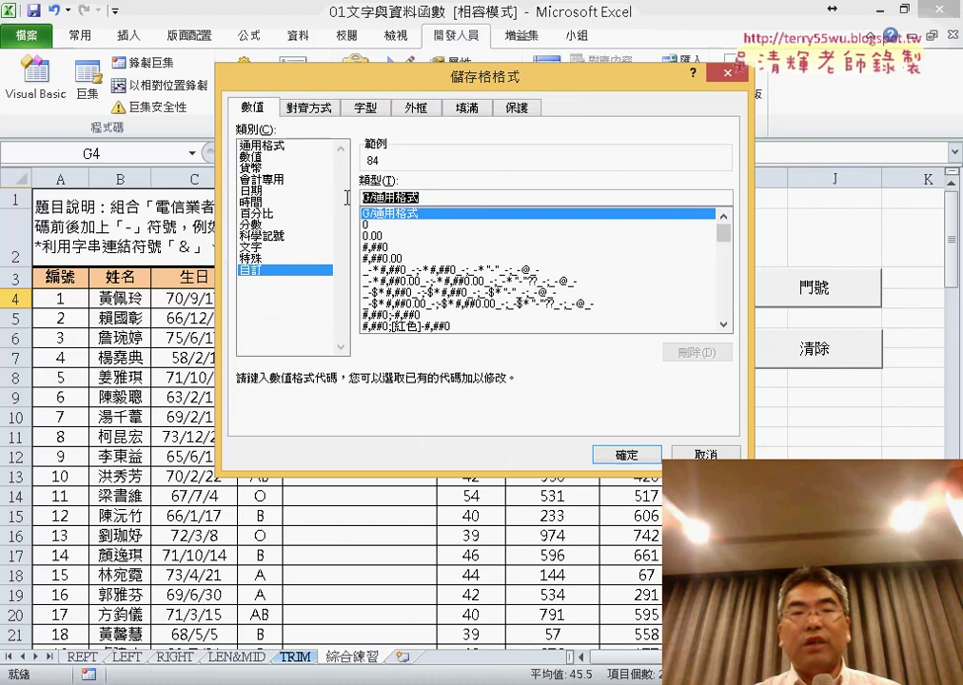
pyautogui.write('000')
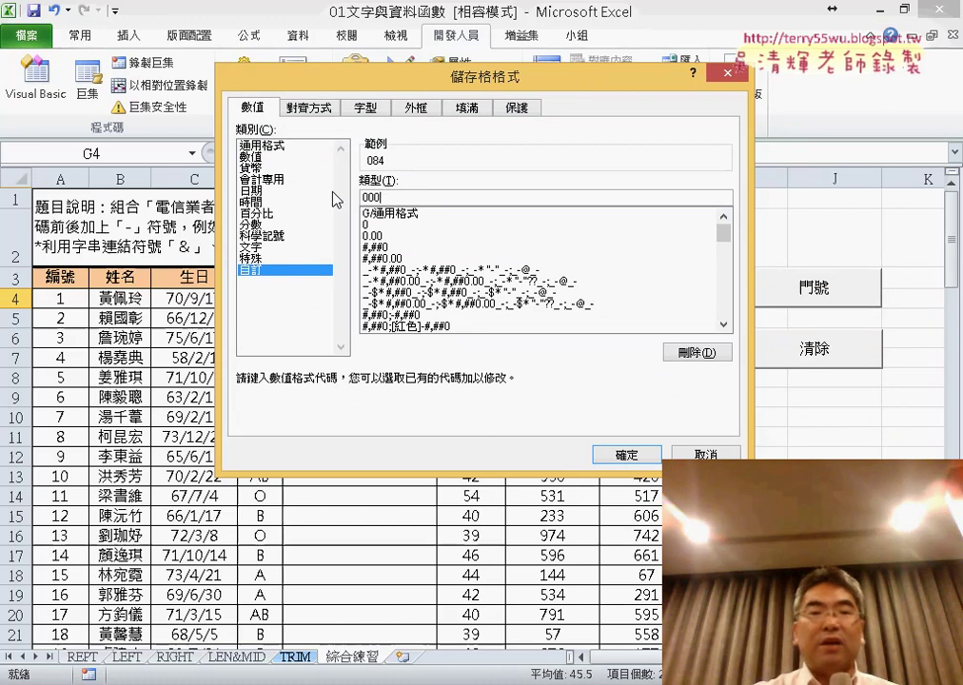
pyautogui.click(626, 455)
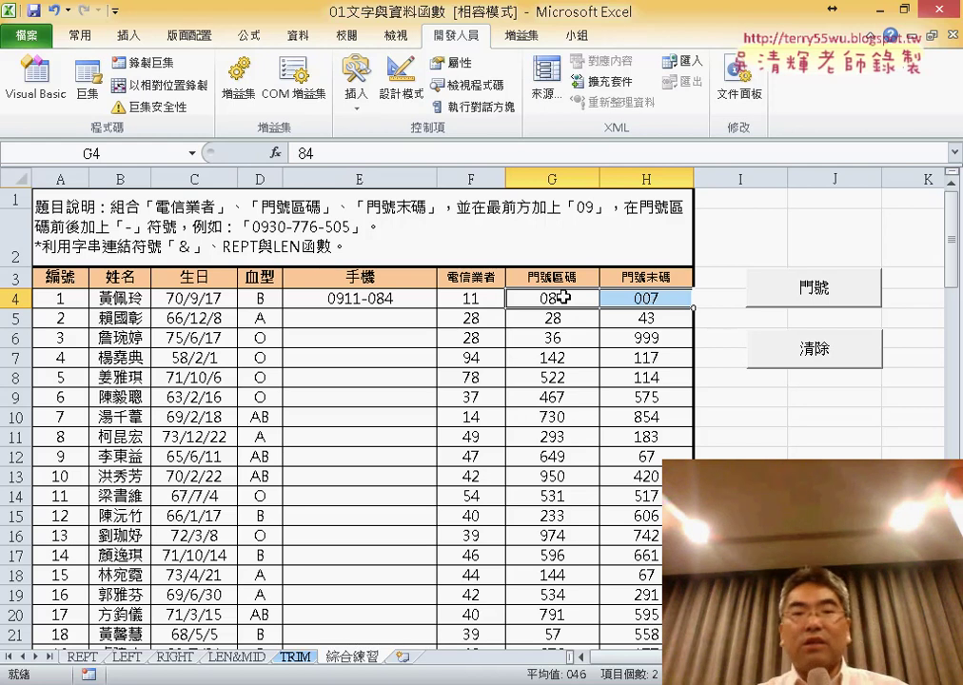
pyautogui.click(362, 299)
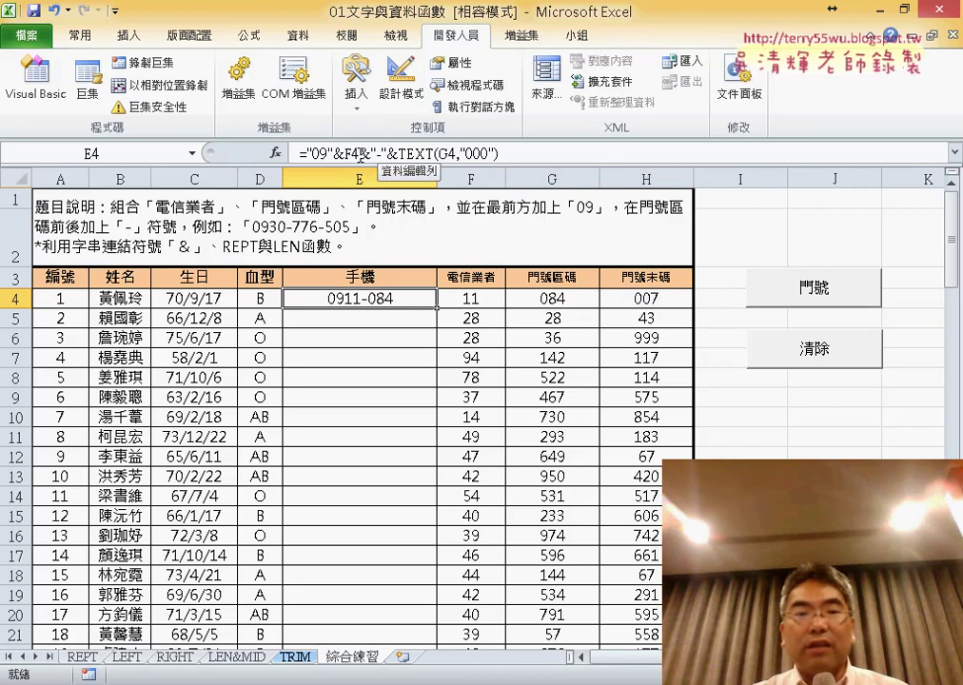
pyautogui.moveTo(361, 153); pyautogui.dragTo(589, 157)
pyautogui.hotkey('ctrl', 'c')
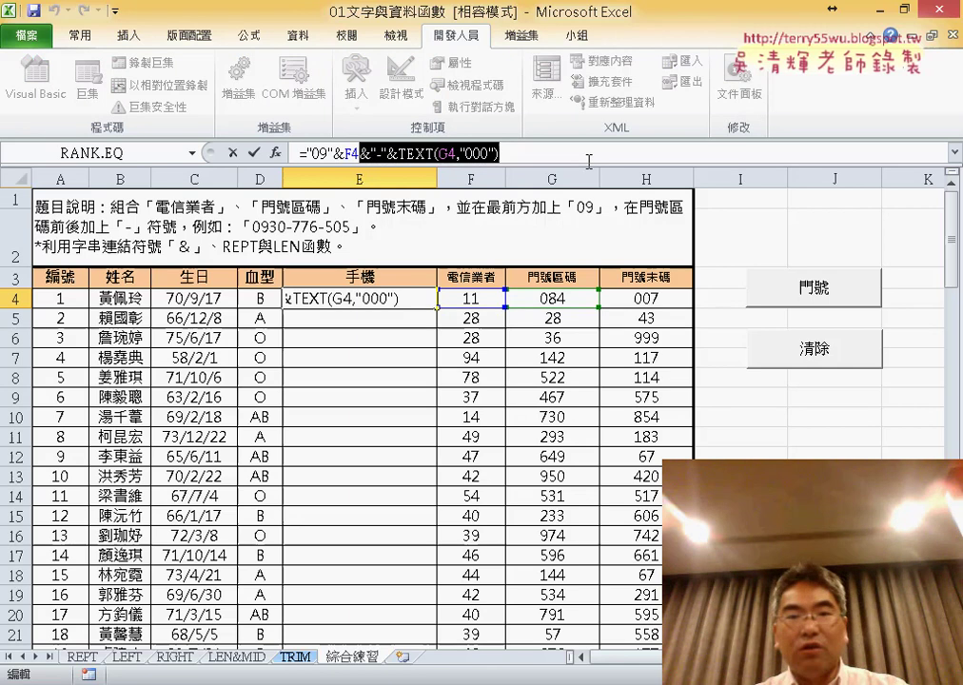
pyautogui.click(547, 153)
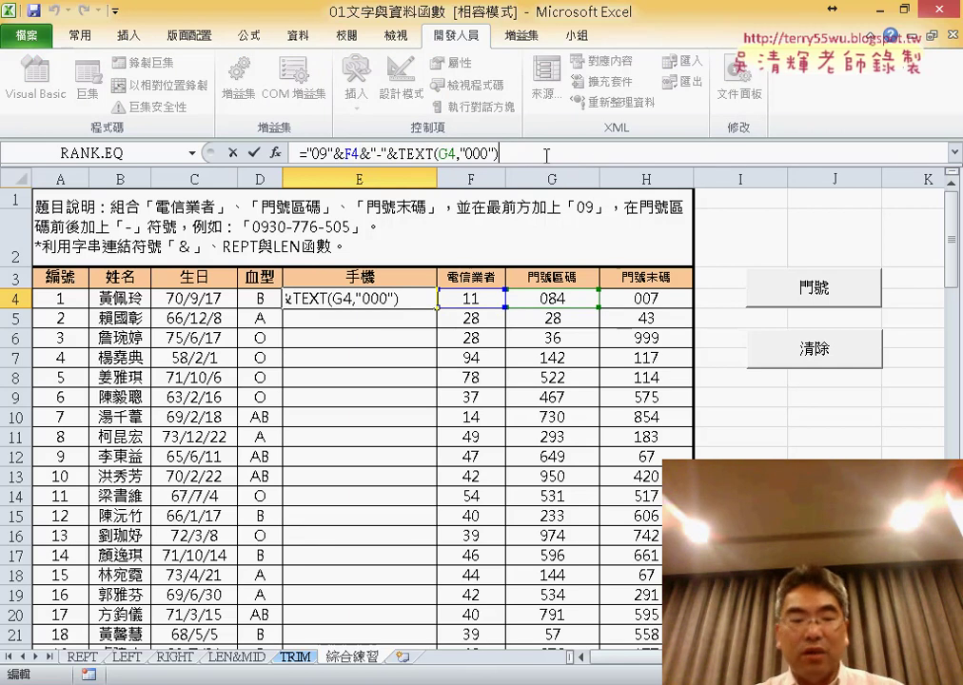
pyautogui.hotkey('ctrl', 'v')
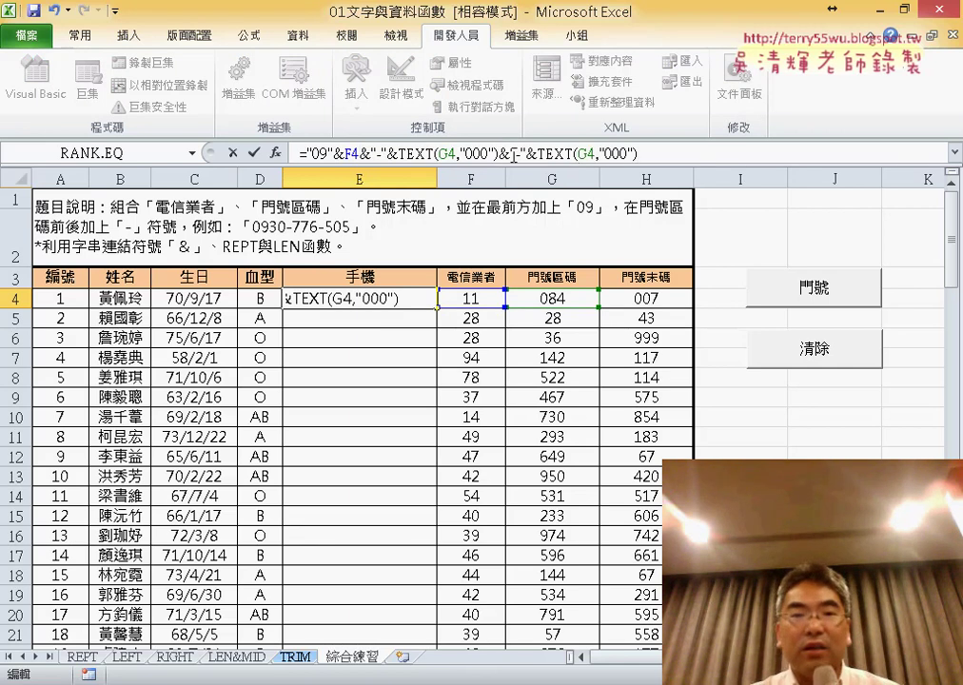
pyautogui.keyDown('shift'); pyautogui.click(499, 154); pyautogui.keyUp('shift')
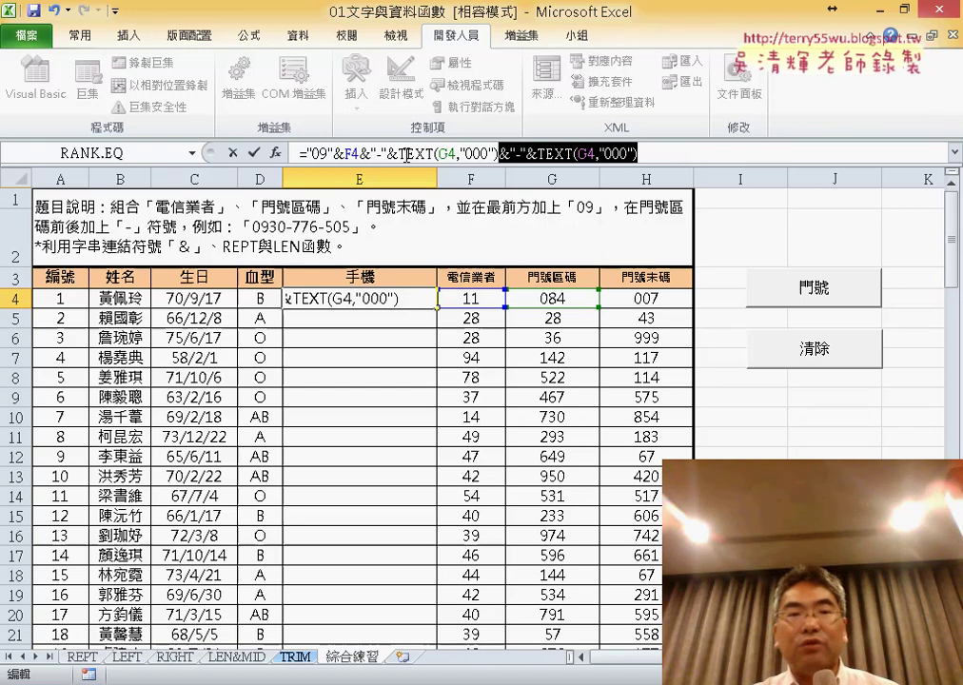
pyautogui.click(592, 152)
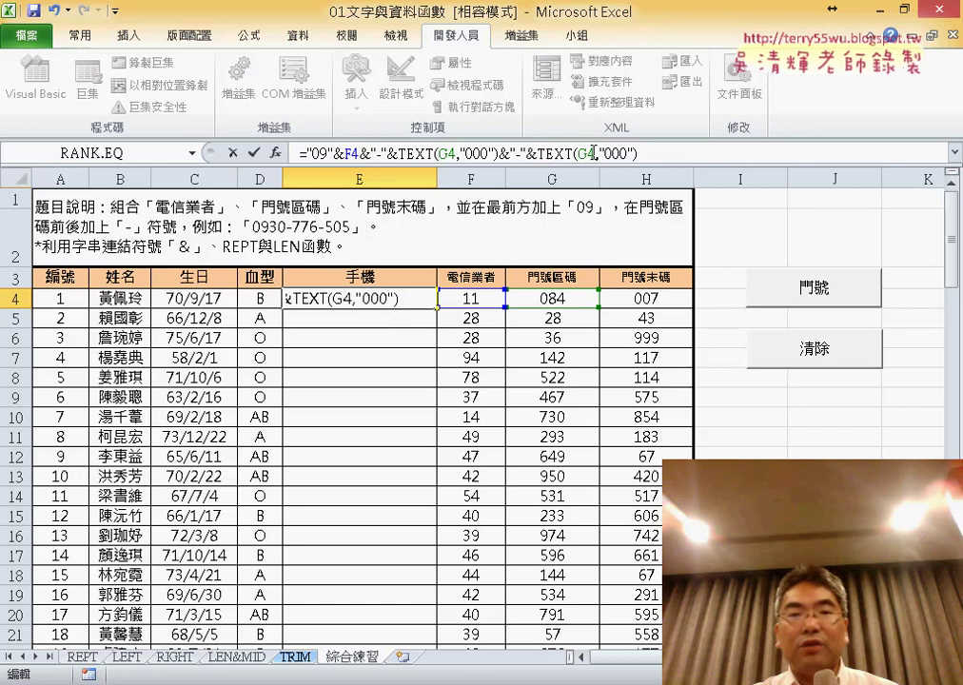
pyautogui.click(582, 152)
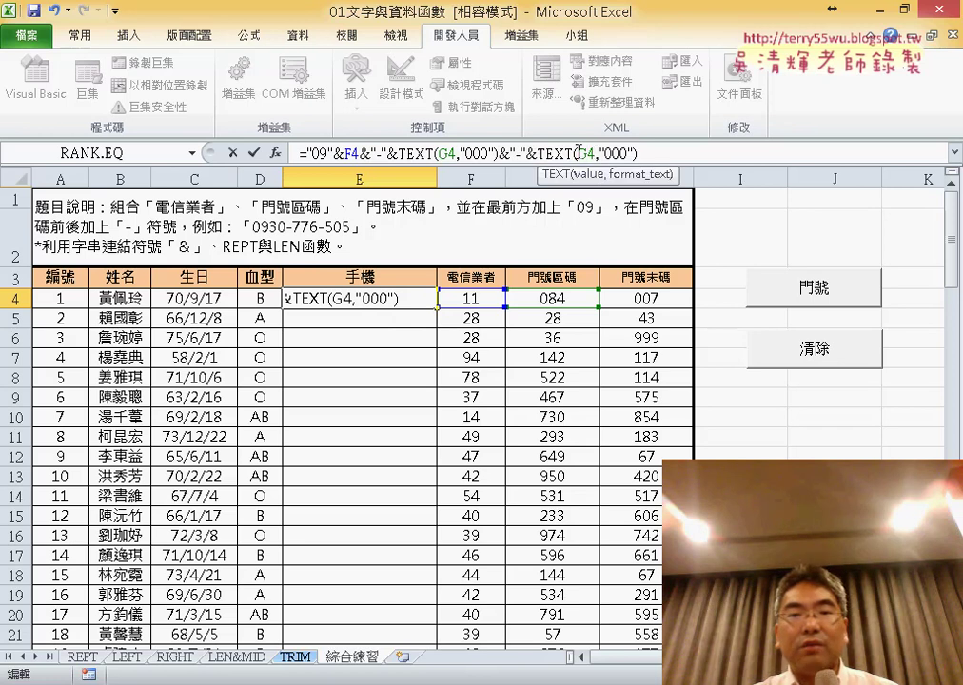
pyautogui.click(650, 299)
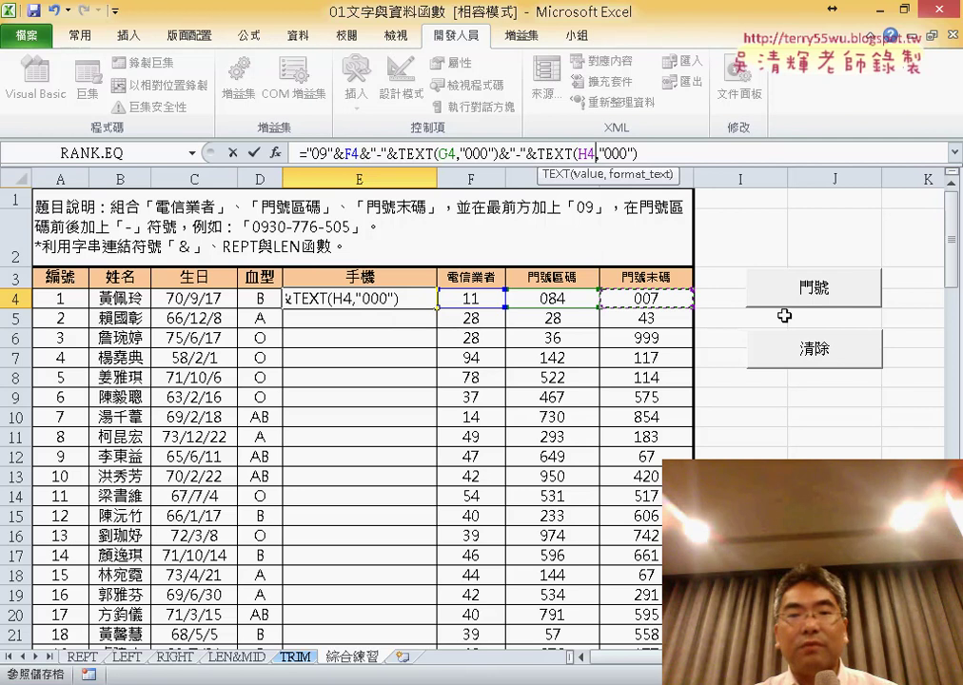
pyautogui.click(253, 152)
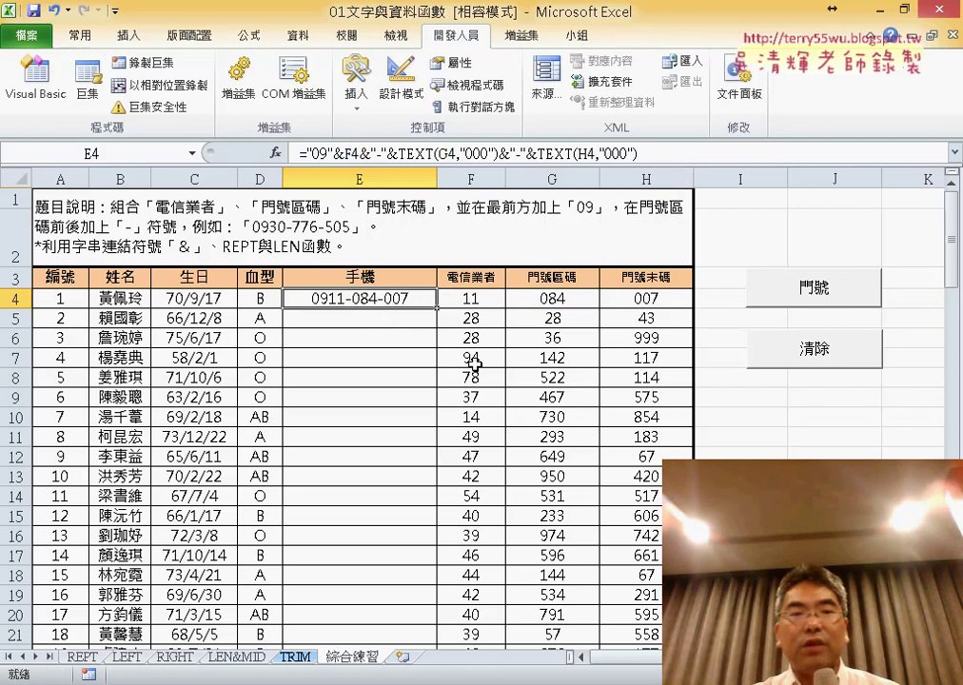
pyautogui.doubleClick(439, 308)
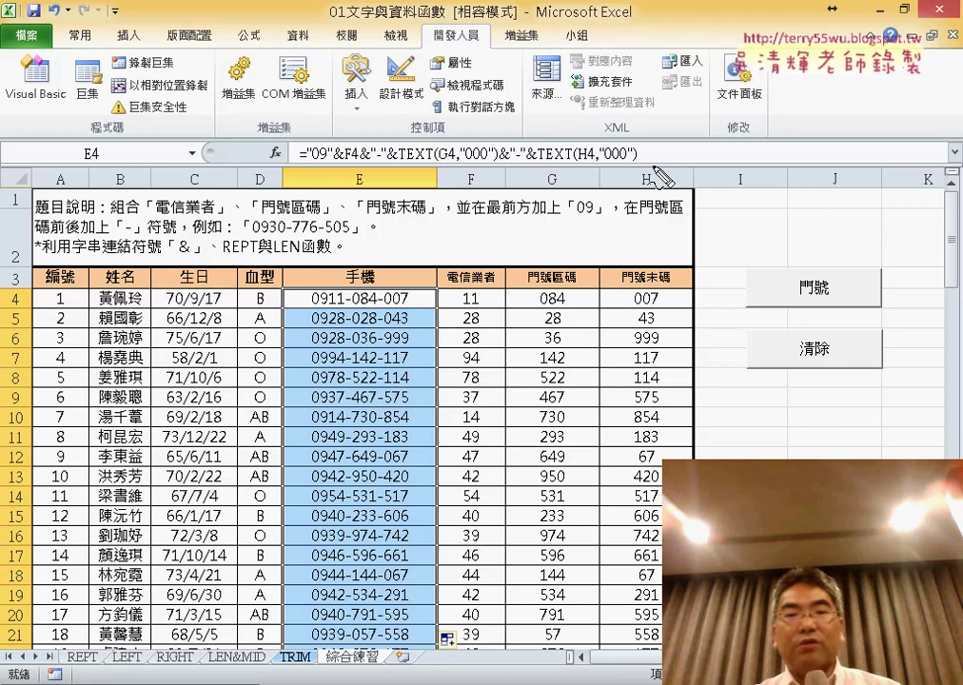
# Step: Underline the E4 formula and REPT with ink, clear the ink, and delete the 手機 cells
pyautogui.moveTo(667, 149)
pyautogui.mouseDown()
pyautogui.moveTo(255, 164)
pyautogui.moveTo(693, 143)
pyautogui.moveTo(706, 168)
pyautogui.mouseUp()
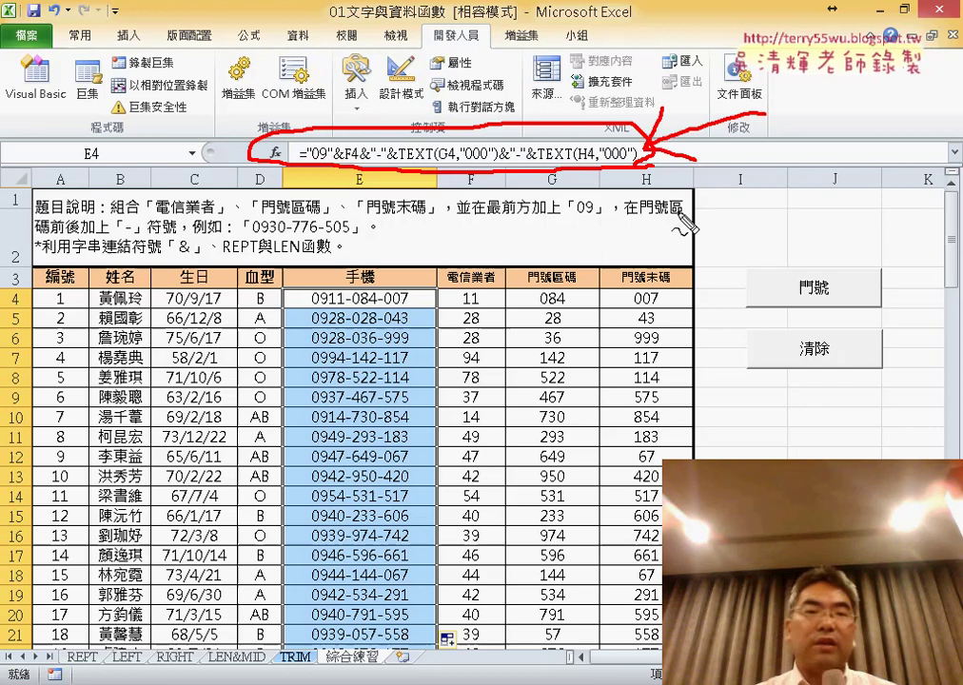
pyautogui.moveTo(222, 256); pyautogui.dragTo(302, 255)
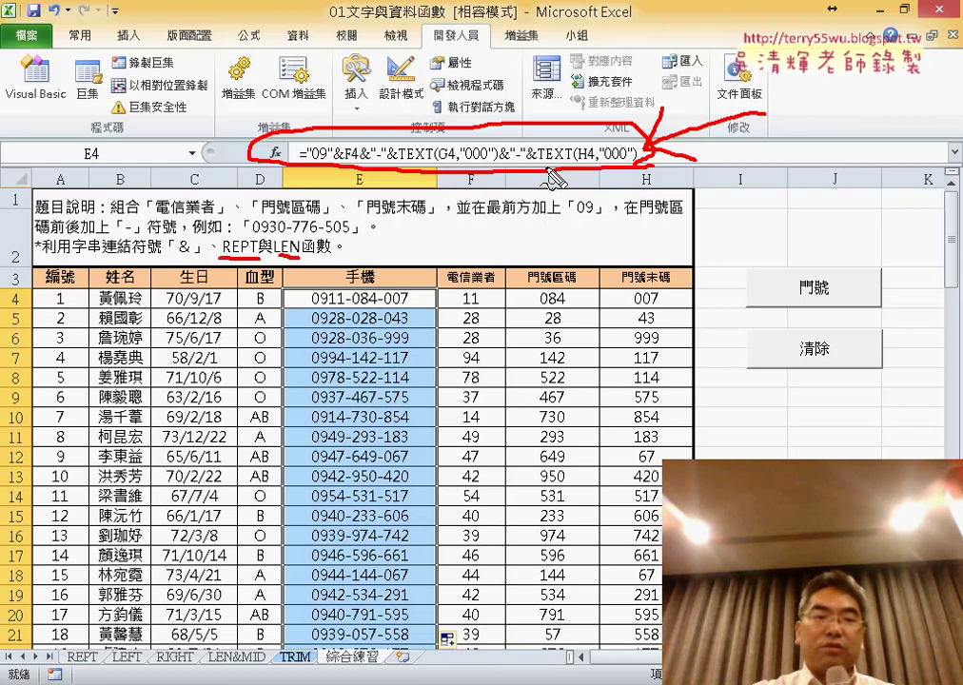
pyautogui.press('Escape')
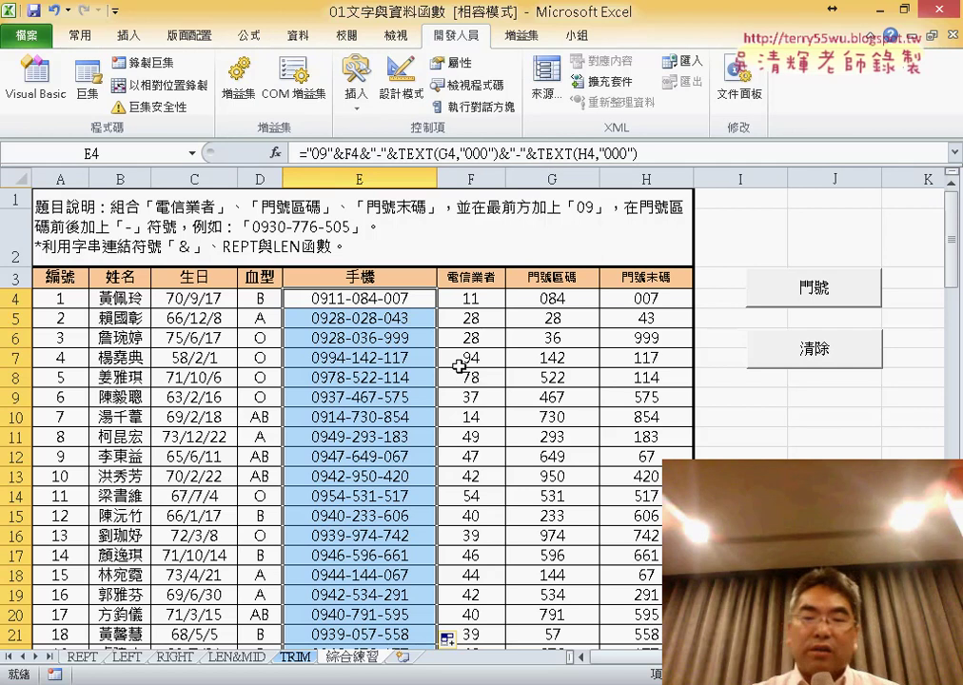
pyautogui.press('Delete')
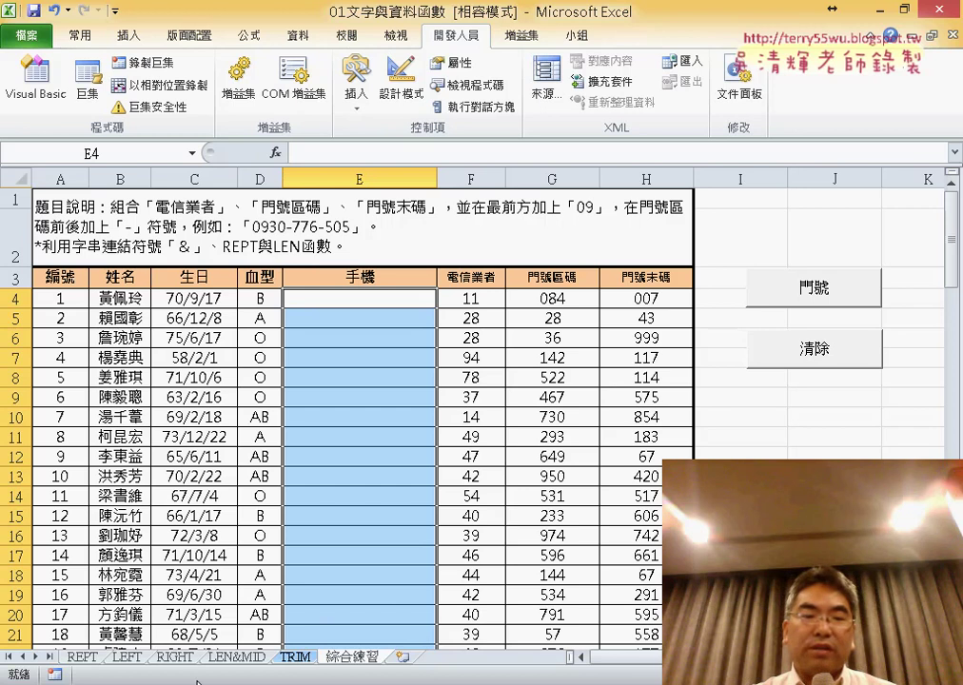
# Step: Check the Google Drive folder tab in the browser, then return to the course slides
pyautogui.moveTo(195, 684)
pyautogui.click(197, 633)
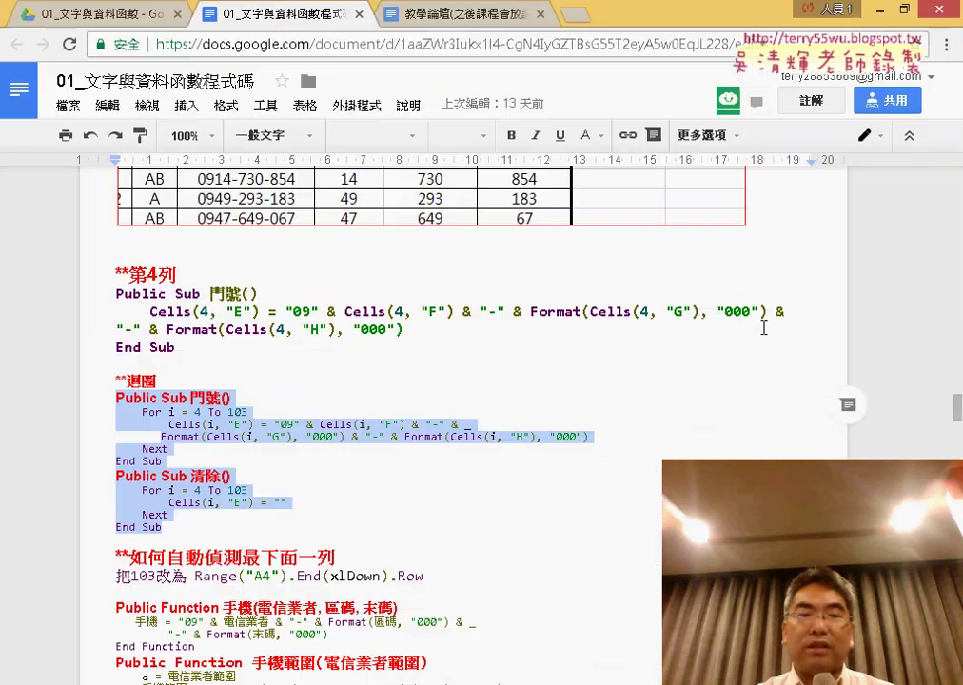
pyautogui.click(100, 9)
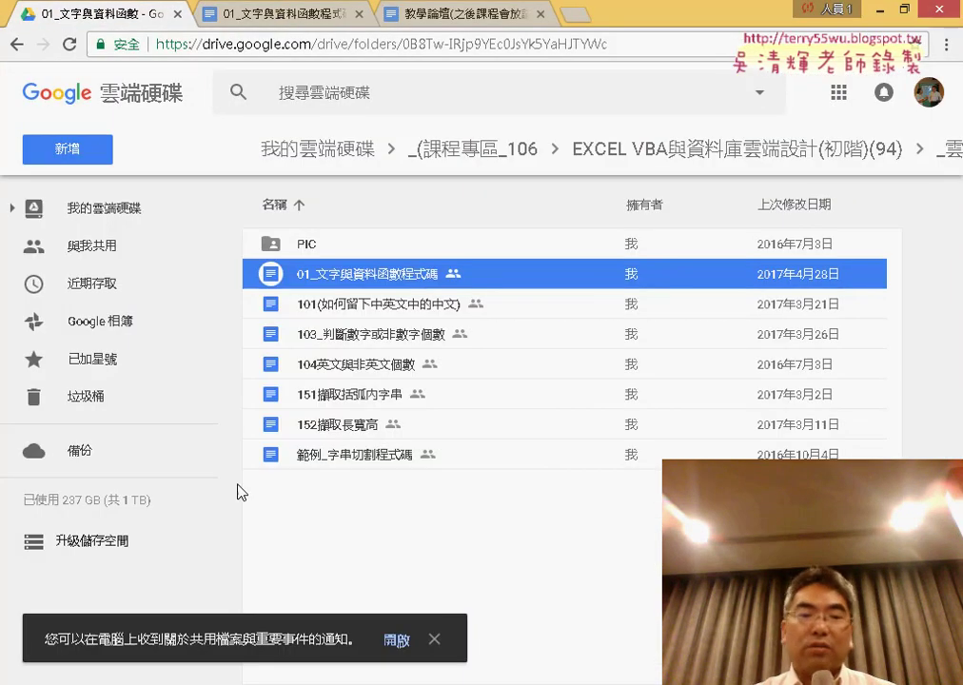
pyautogui.hotkey('alt', 'Tab')
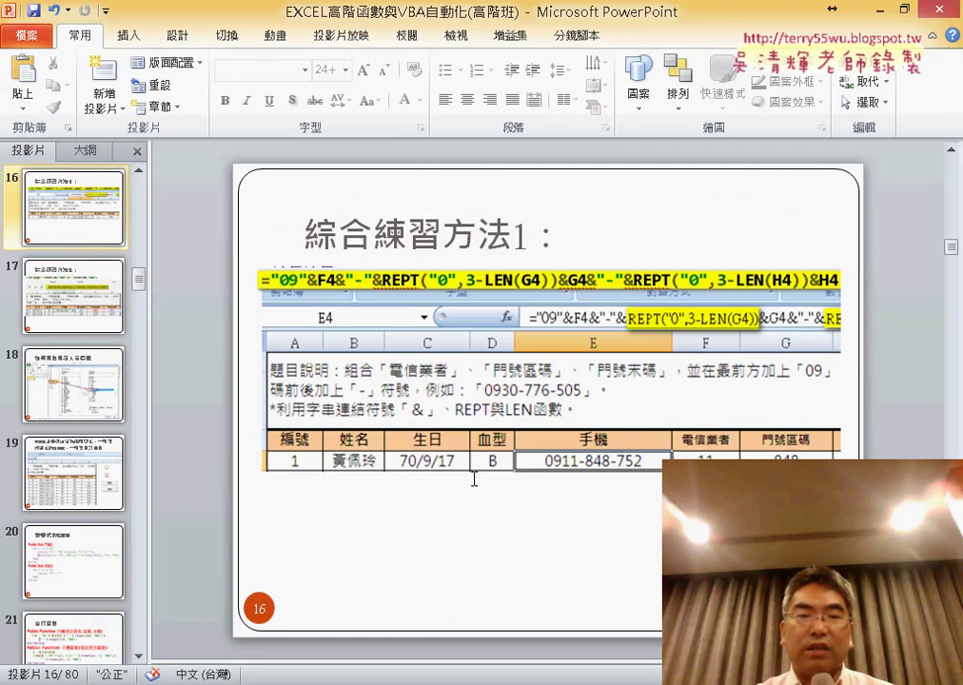
# Step: Go to slide 3 and copy the download link goo.gl/98QThk
pyautogui.scroll(4, 474, 478)
pyautogui.scroll(3, 474, 479)
pyautogui.scroll(2, 475, 481)
pyautogui.scroll(3, 474, 483)
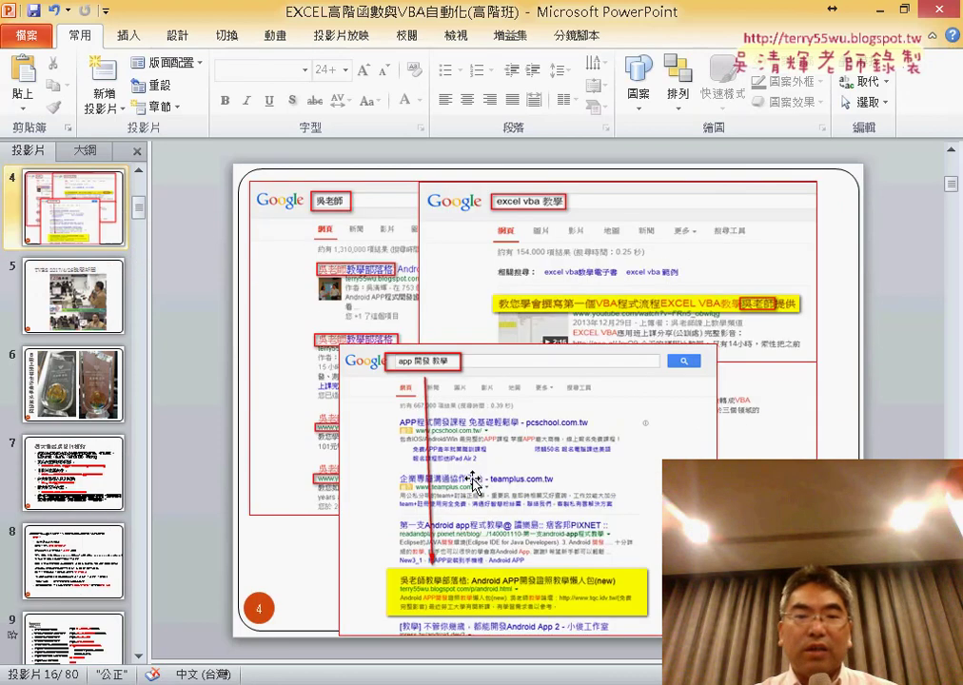
pyautogui.scroll(3, 474, 478)
pyautogui.scroll(-1, 472, 481)
pyautogui.scroll(-1, 474, 479)
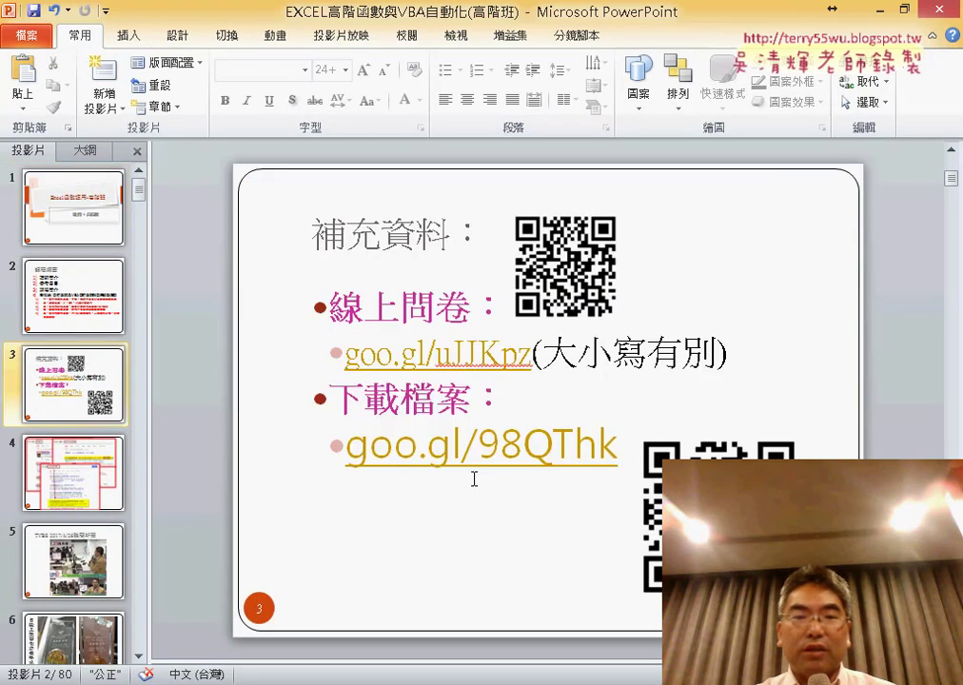
pyautogui.click(352, 402)
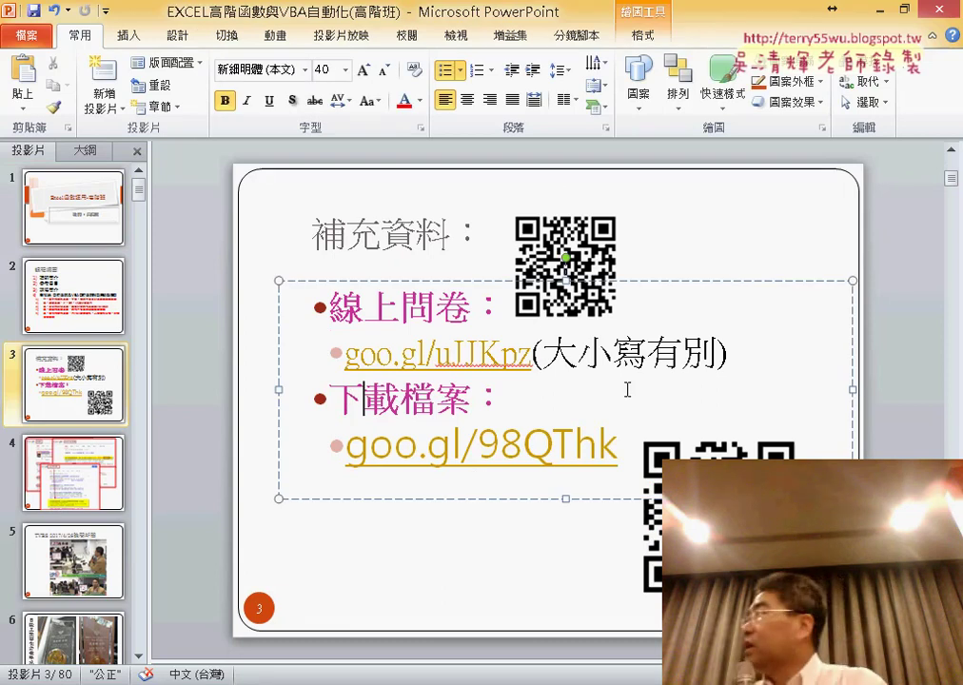
pyautogui.scroll(1, 625, 388)
pyautogui.scroll(1, 625, 389)
pyautogui.scroll(-1, 626, 389)
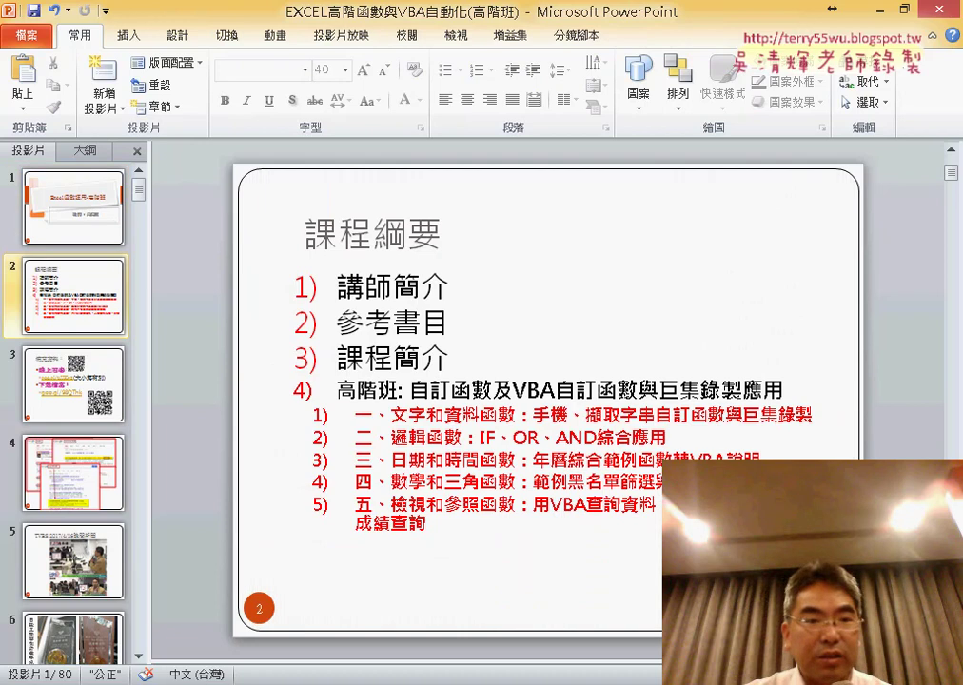
pyautogui.scroll(-2, 626, 389)
pyautogui.scroll(1, 625, 388)
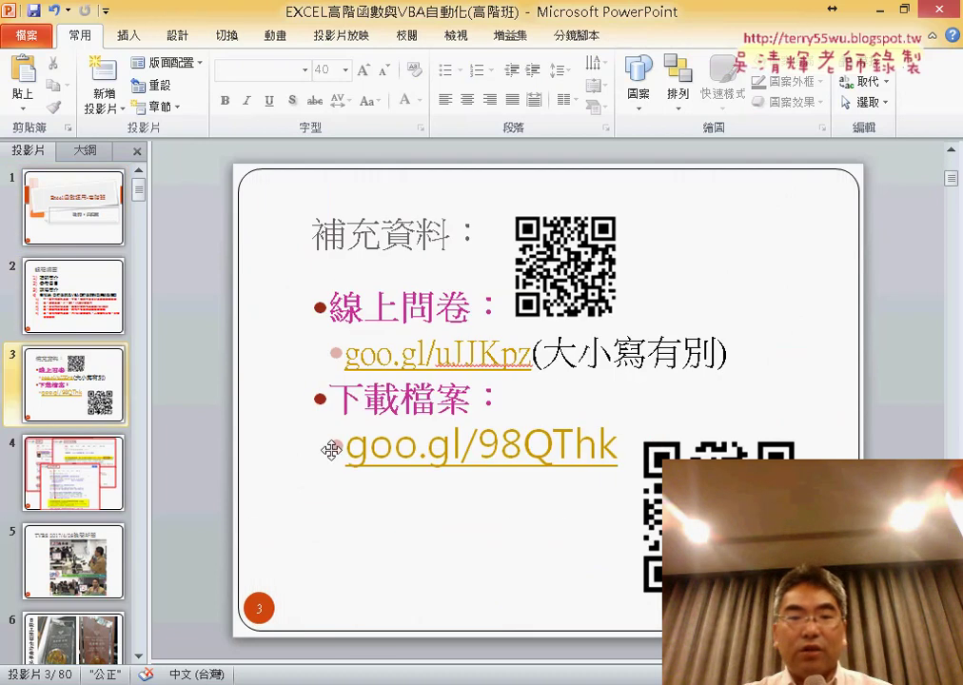
pyautogui.moveTo(348, 448); pyautogui.dragTo(615, 457)
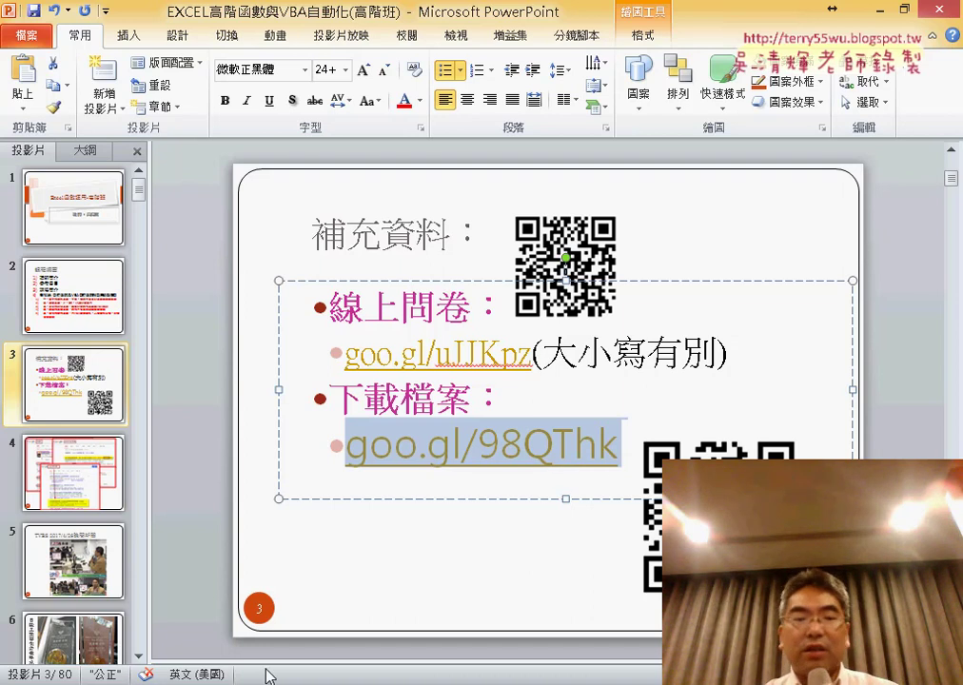
pyautogui.click(172, 529)
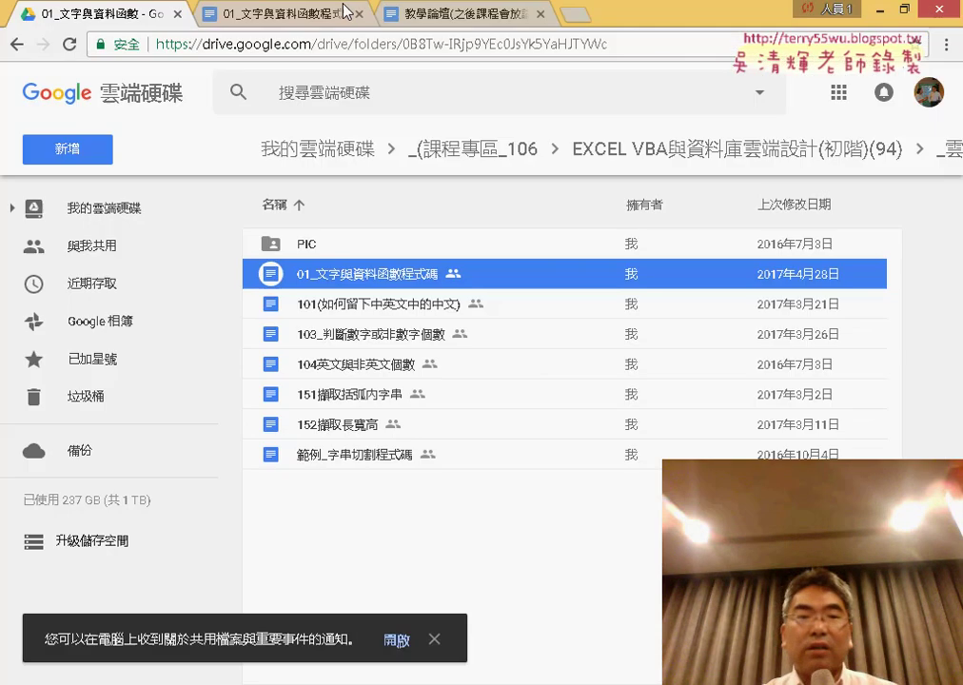
# Step: Paste and open the goo.gl link, then navigate into _雲端白板畫面 > 01_文字與資料函數
pyautogui.click(342, 44)
pyautogui.rightClick(342, 44)
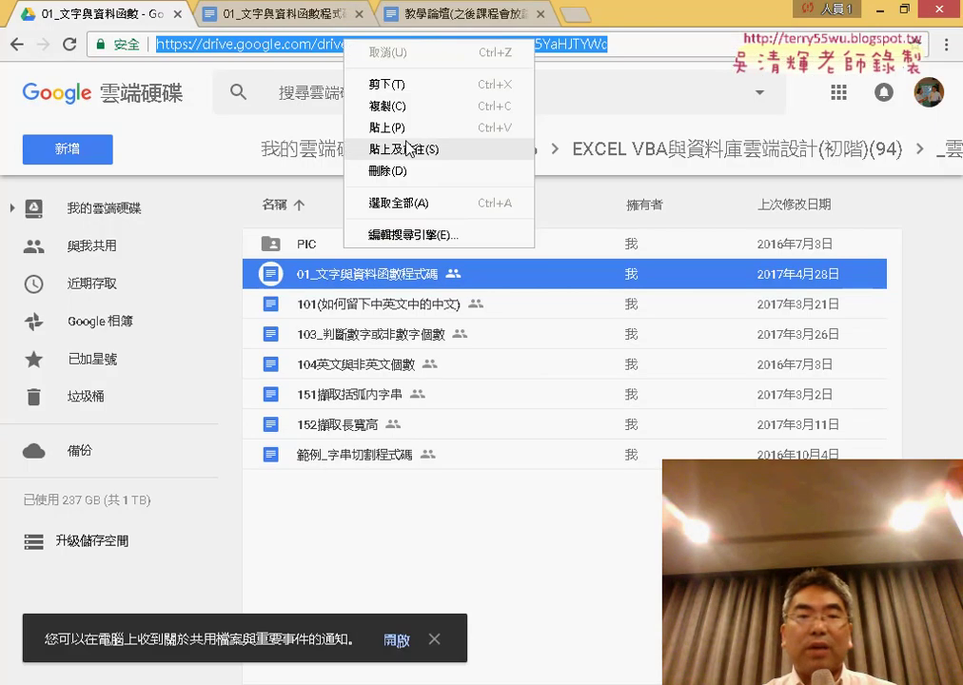
pyautogui.click(409, 148)
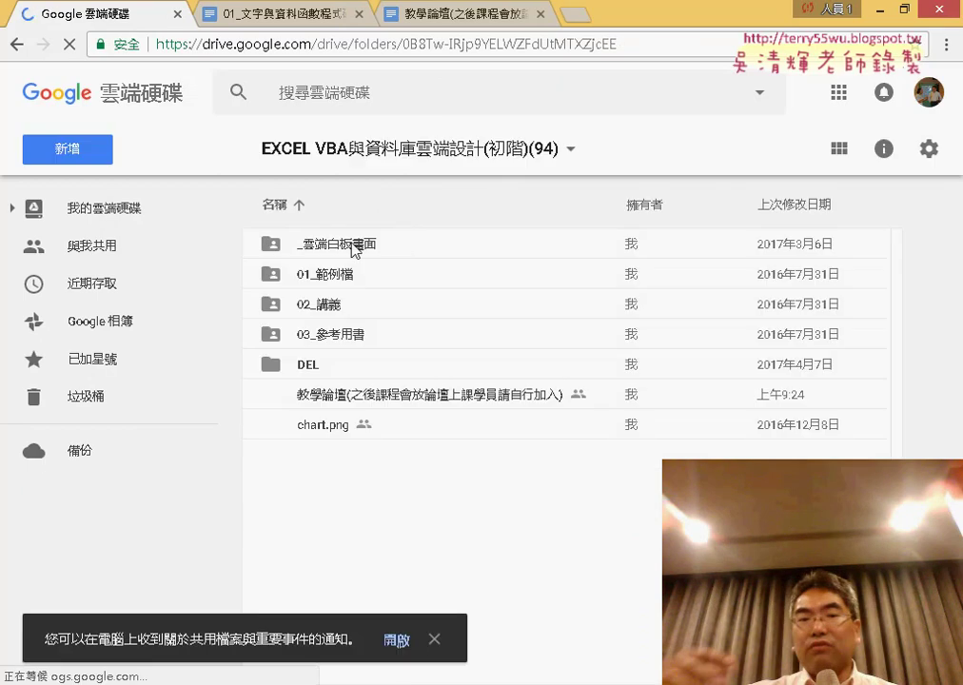
pyautogui.doubleClick(354, 247)
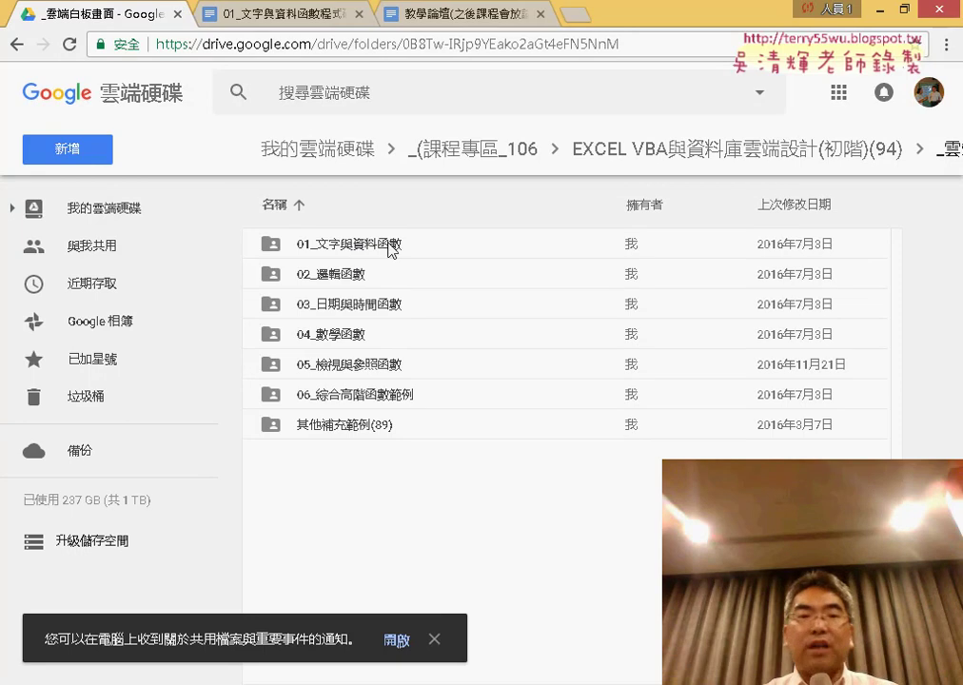
pyautogui.click(385, 249)
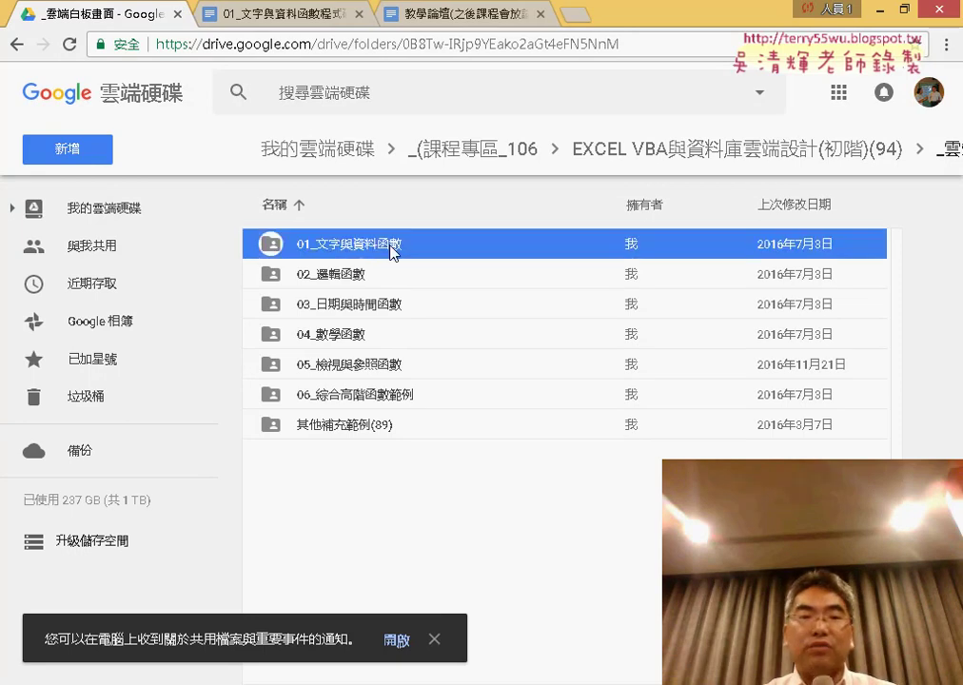
pyautogui.doubleClick(390, 252)
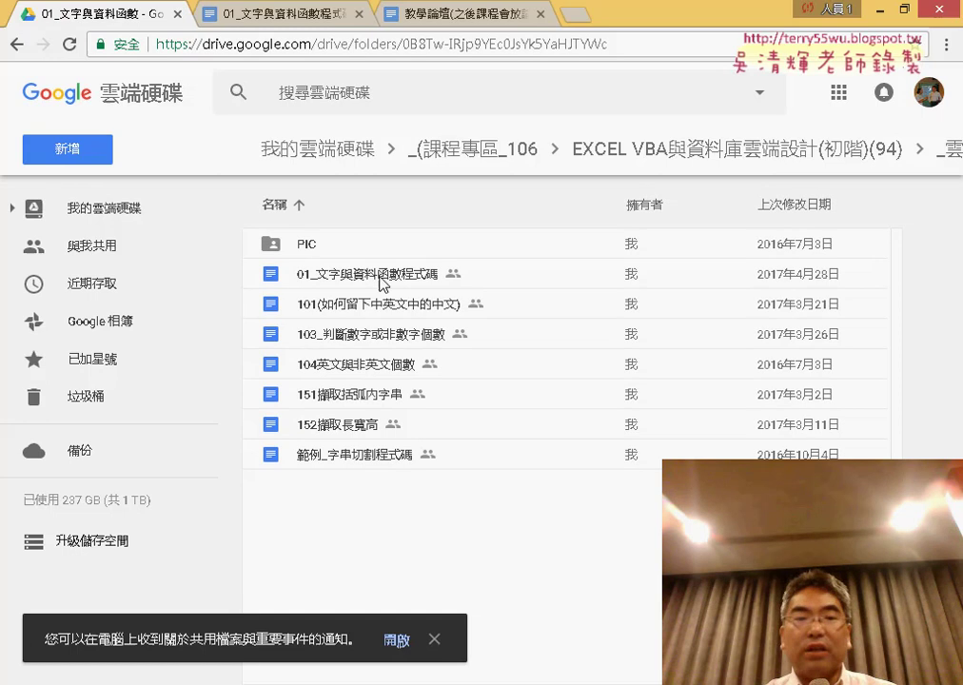
pyautogui.click(404, 283)
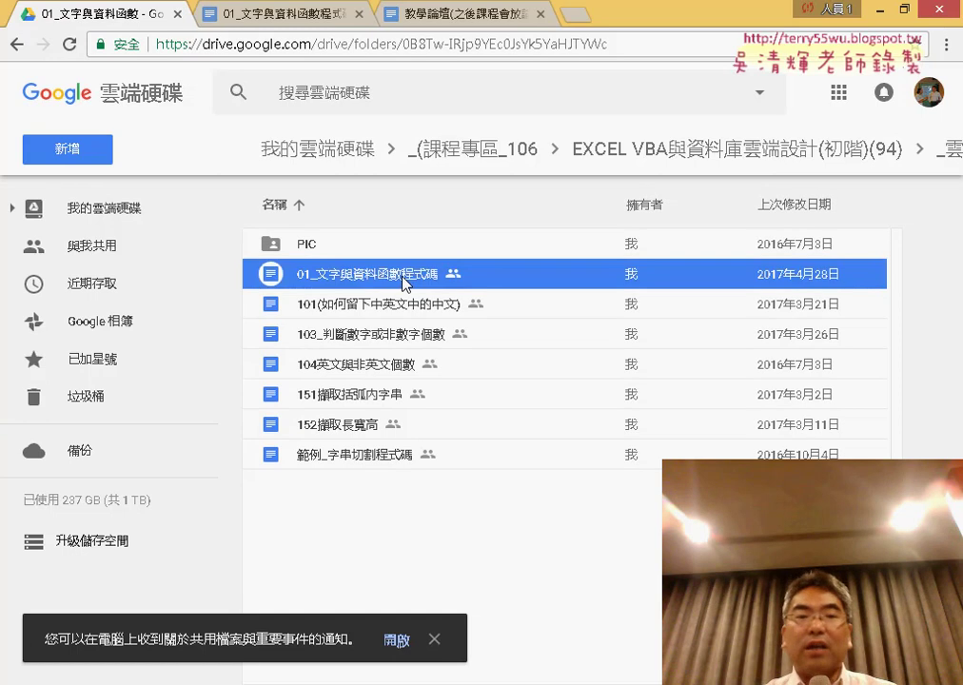
# Step: In the 01_文字與資料函數程式碼 document, select the 手機 and 手機範圍 function blocks
pyautogui.click(292, 19)
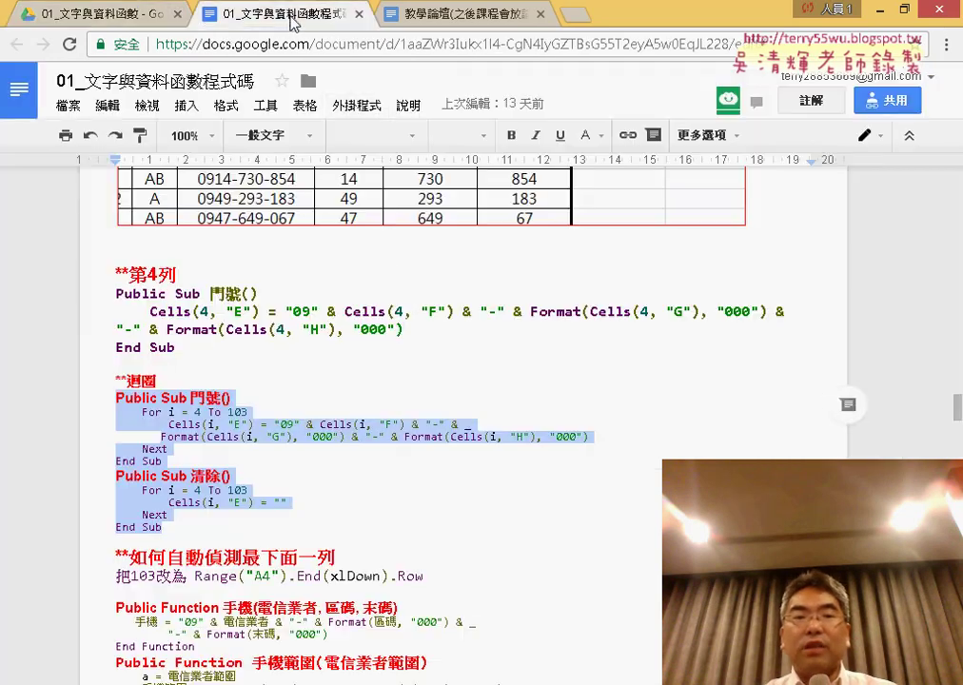
pyautogui.moveTo(958, 410); pyautogui.dragTo(954, 404)
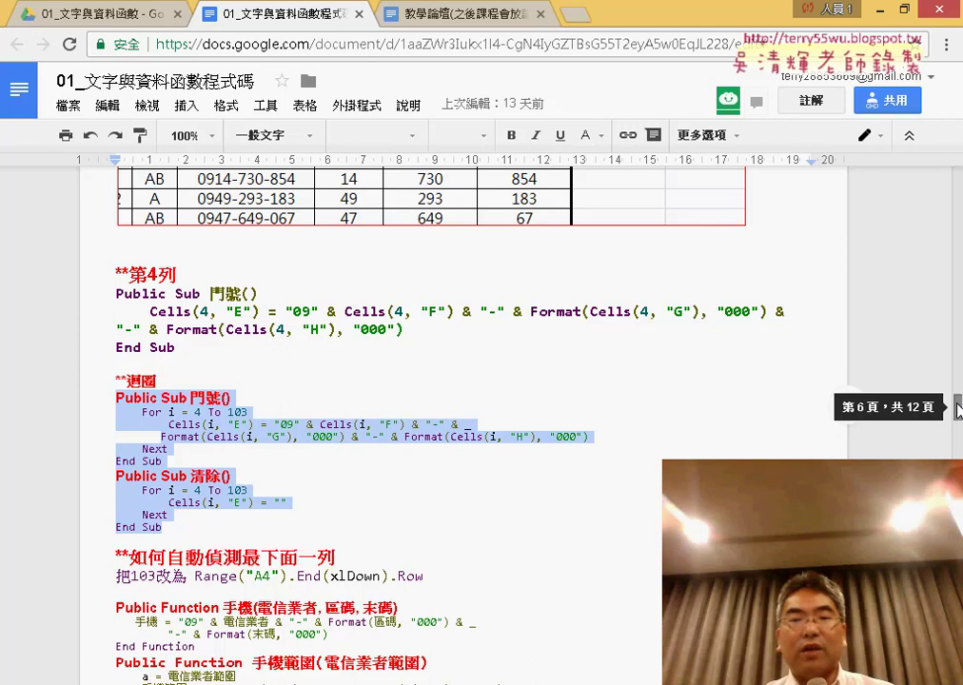
pyautogui.scroll(-3, 955, 404)
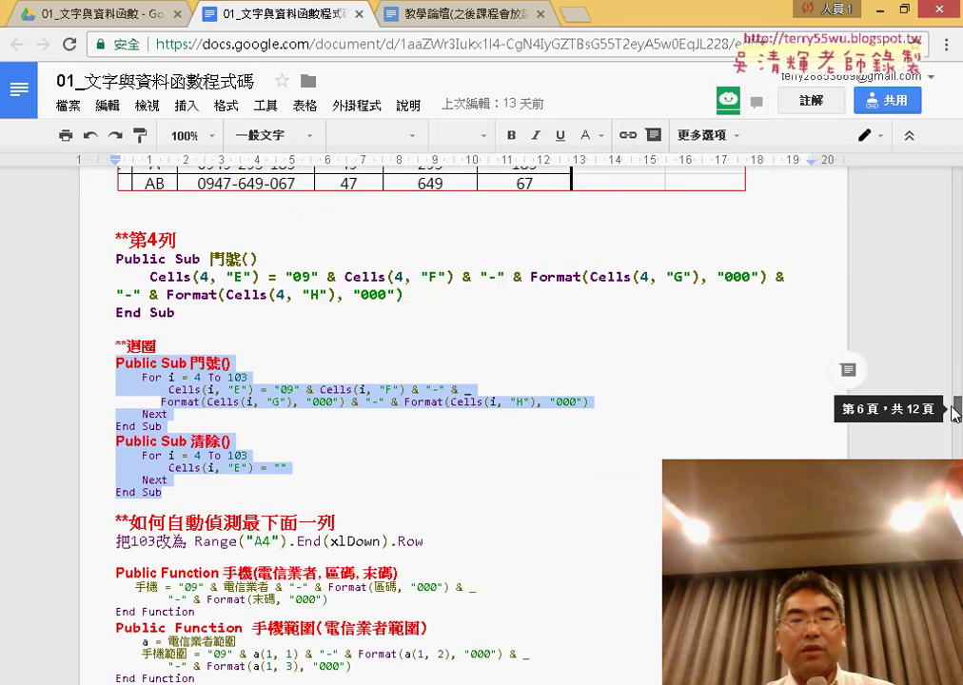
pyautogui.click(204, 410)
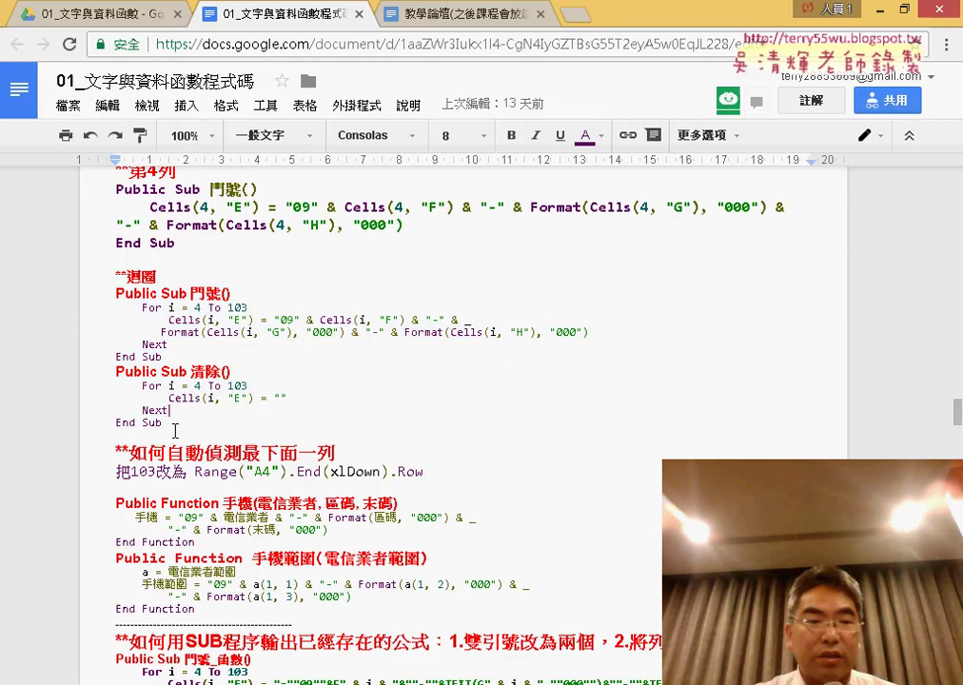
pyautogui.moveTo(175, 431); pyautogui.dragTo(90, 290)
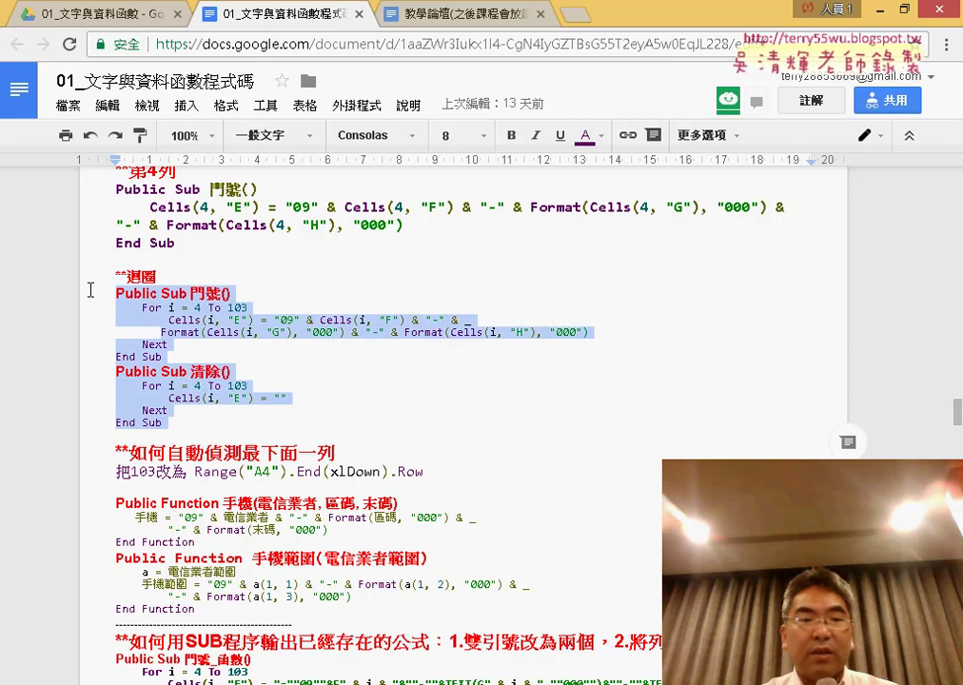
pyautogui.scroll(-1, 372, 405)
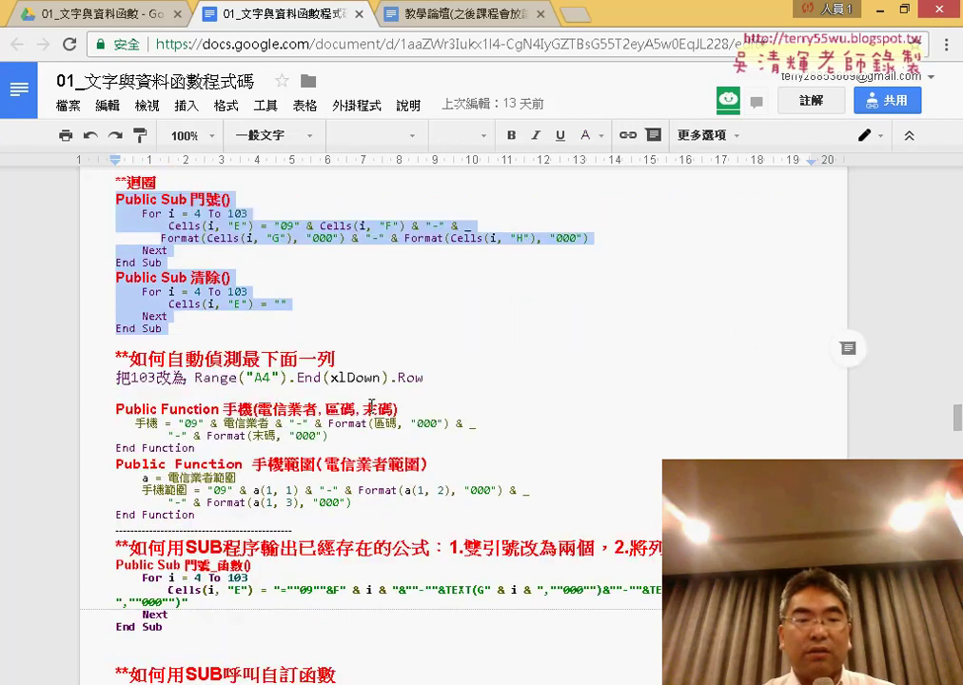
pyautogui.scroll(-1, 372, 404)
pyautogui.moveTo(211, 422); pyautogui.dragTo(104, 314)
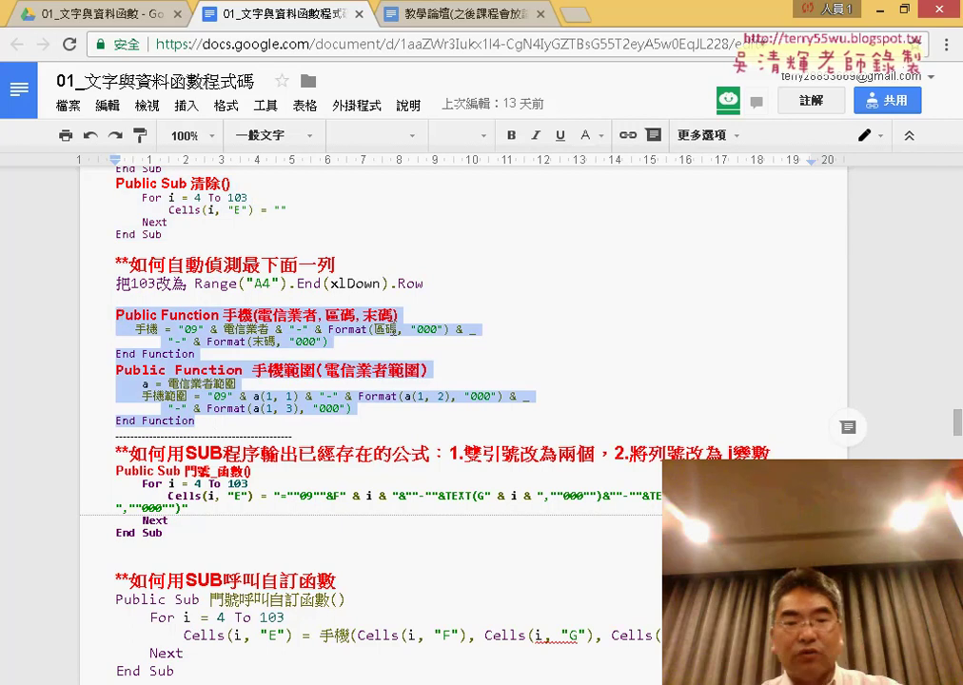
pyautogui.hotkey('alt', 'Tab')
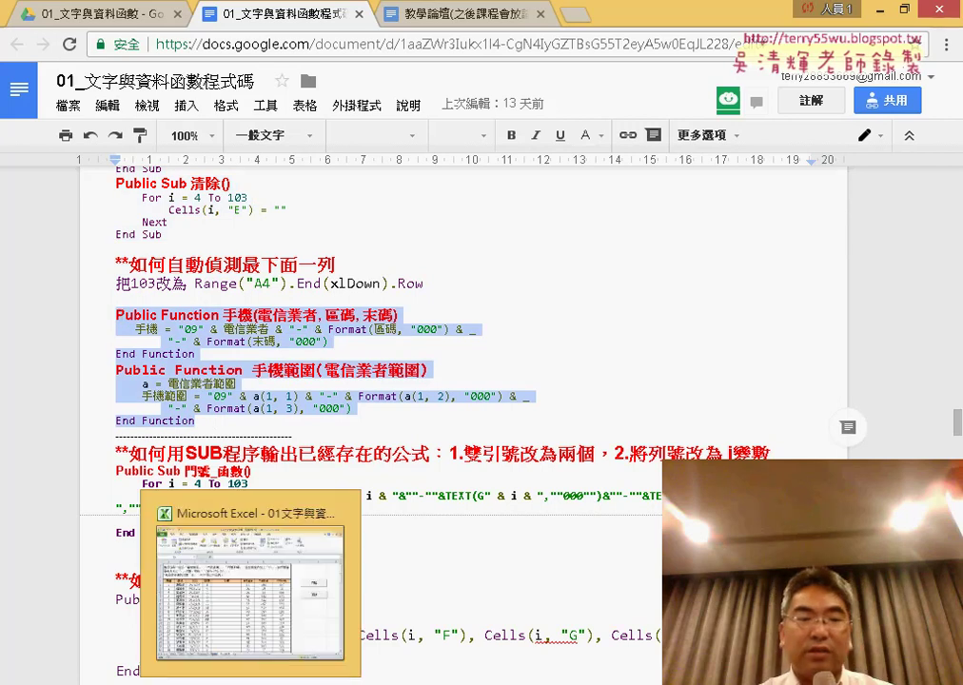
# Step: Paste the 手機 and 手機範圍 functions into Module1 below 清除, then return to the worksheet
pyautogui.click(38, 95)
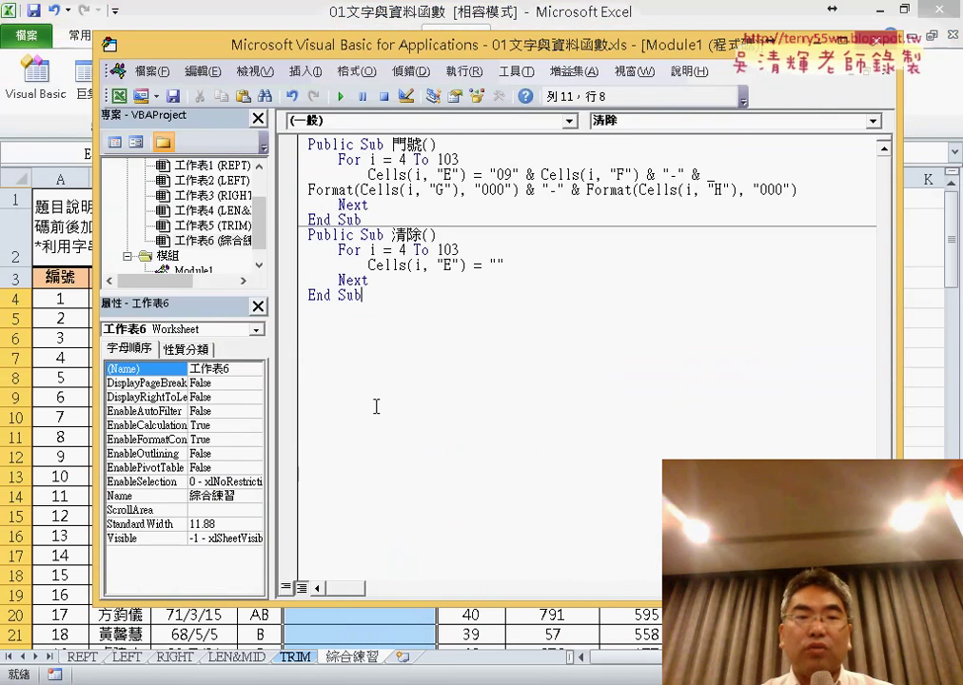
pyautogui.press('Return')
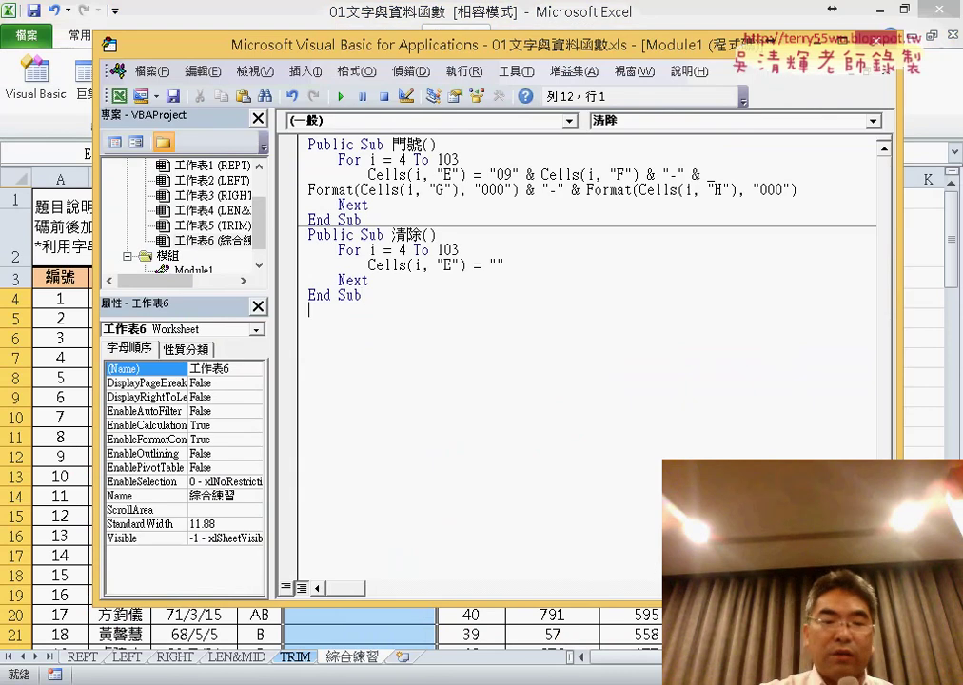
pyautogui.write('Public Function 手機(電信業者, 區碼, 末碼)    手機 = "09" & 電信業者 & "-" & Format(區碼, "000") & _  "-" & Format(末碼, "000") End Function Public Function 手機範圍(電信業者範圍)     a = 電信業者範圍     手機範圍 = "09" & a(1, 1) & "-" & Format(a(1, 2), "000") & _  "-" & Format(a(1, 3), "000") End Function')
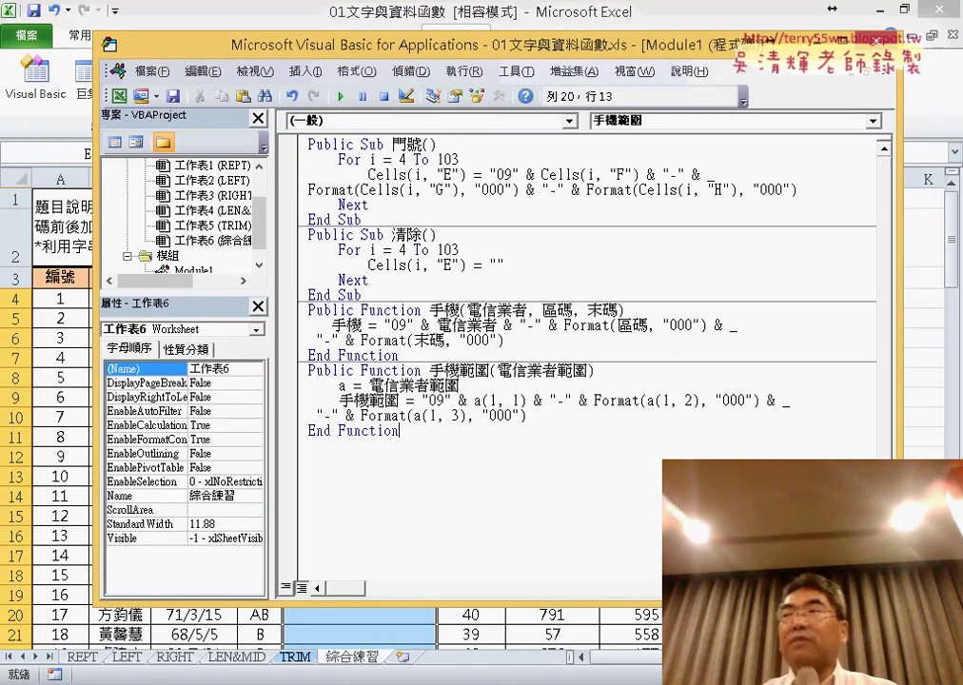
pyautogui.hotkey('alt', 'F11')
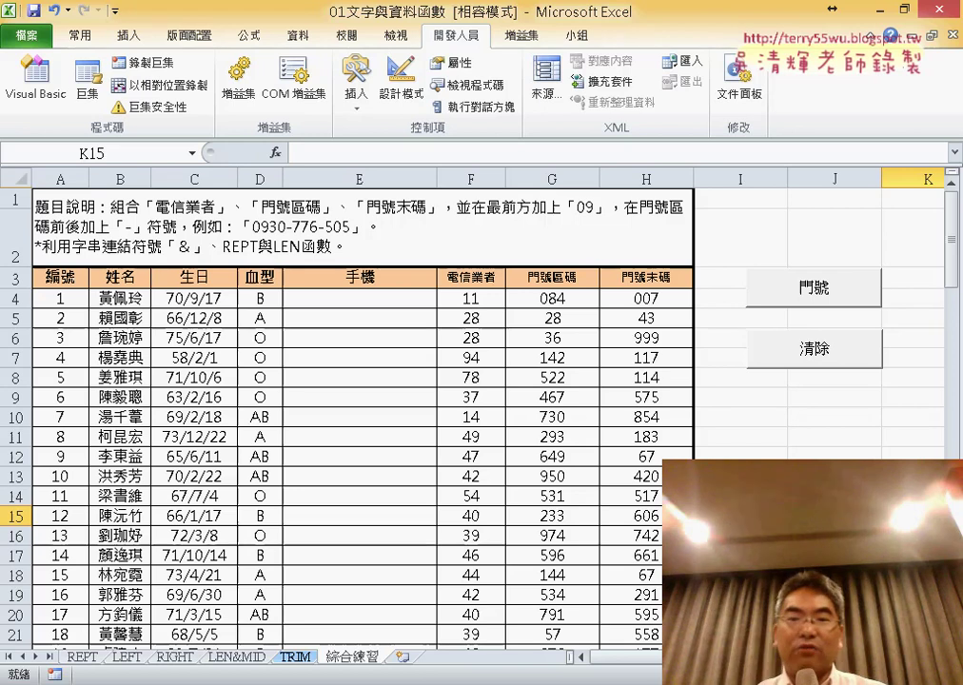
pyautogui.hscroll(2, 242, 351)
pyautogui.hscroll(1, 242, 351)
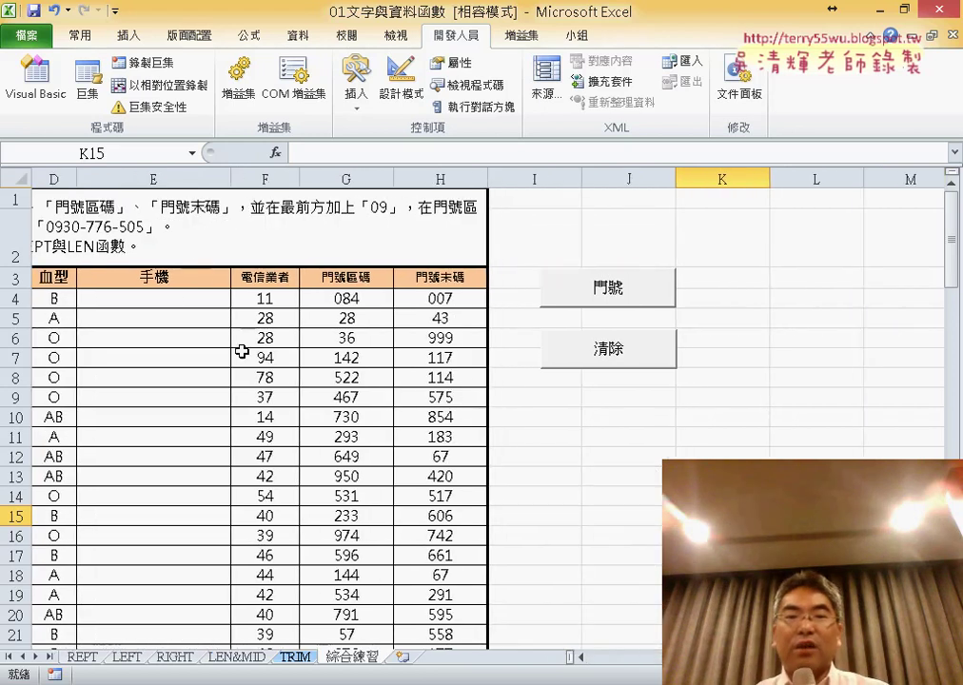
# Step: From E4, run the 門號 macro, clear it with 清除, then refill the phone numbers with 門號
pyautogui.click(198, 301)
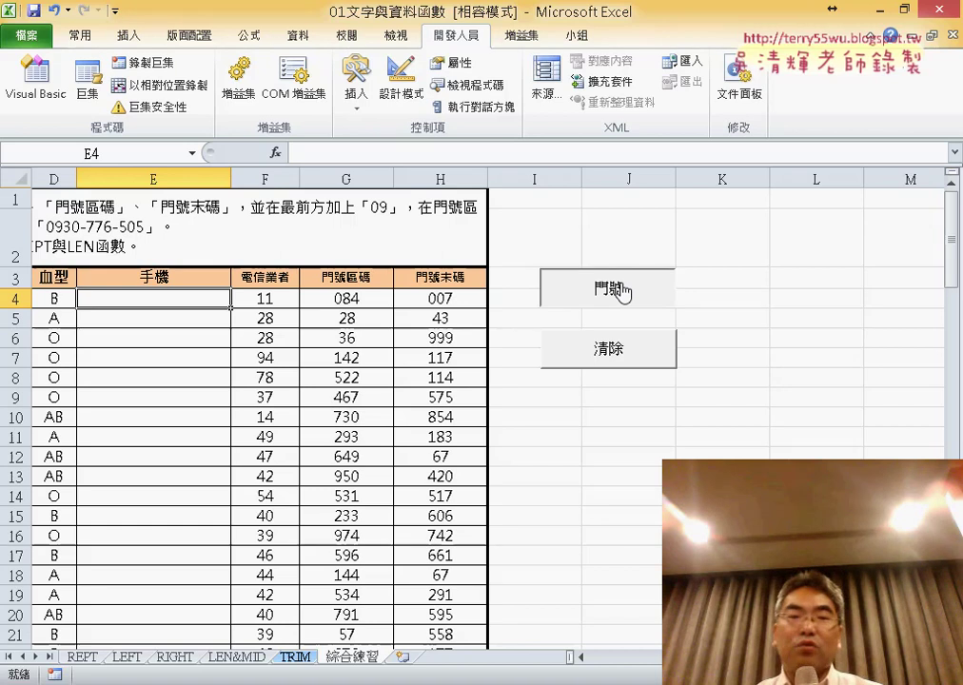
pyautogui.click(622, 292)
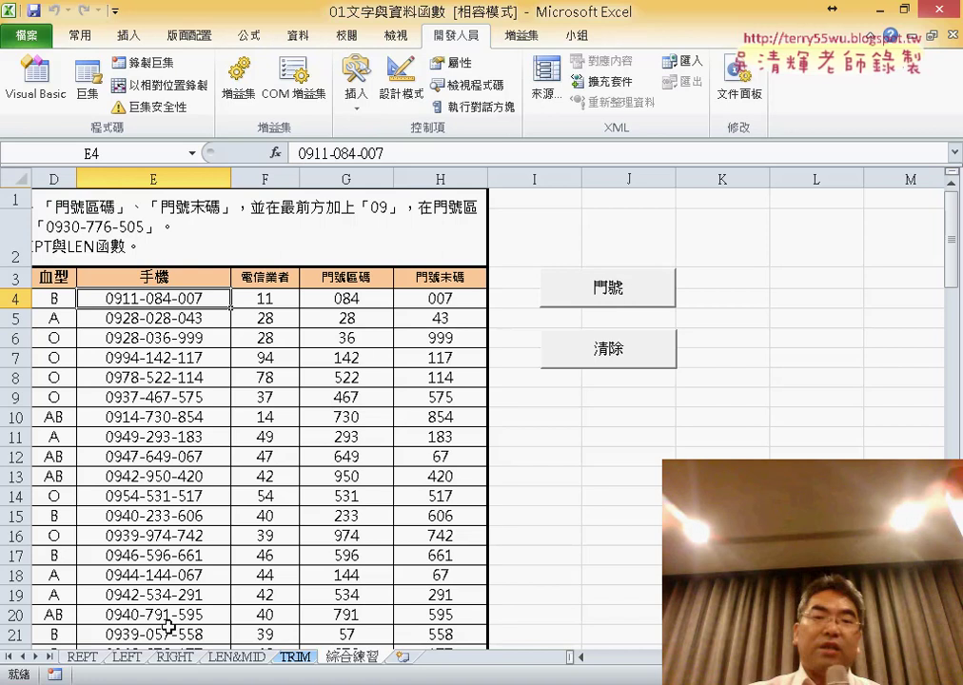
pyautogui.click(605, 354)
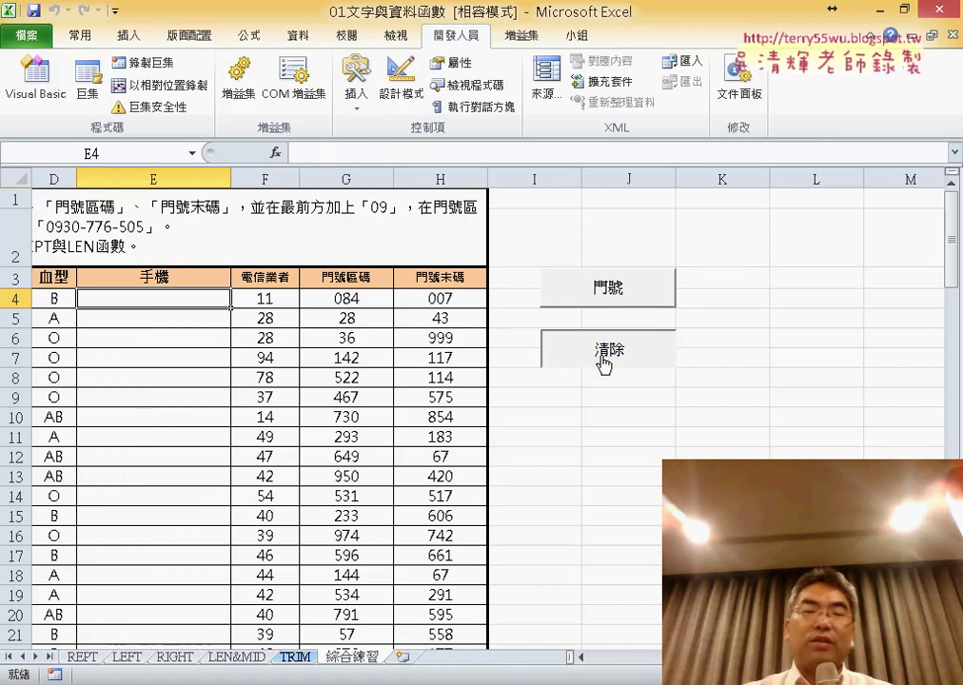
pyautogui.click(615, 286)
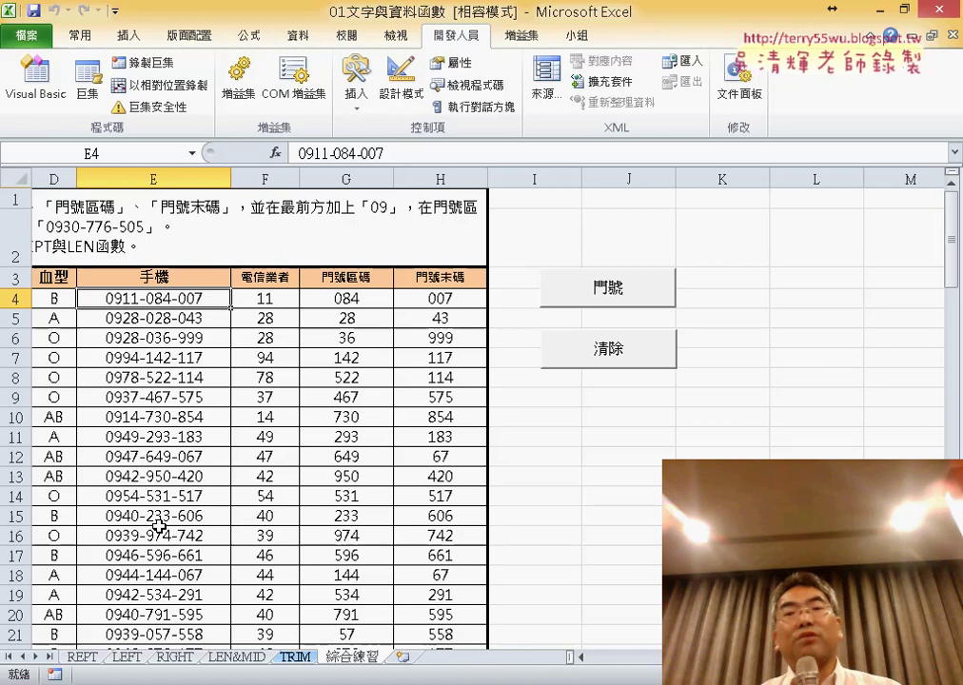
# Step: Re-run the 門號 fill and annotate it with a pen circle and the handwritten word 'sub'
pyautogui.click(574, 299)
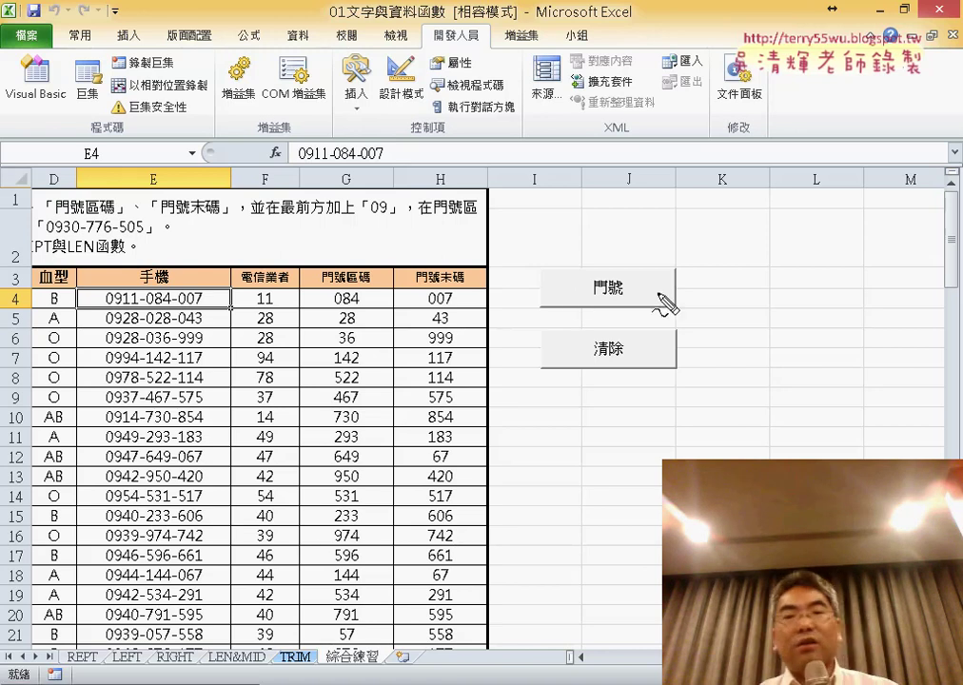
pyautogui.moveTo(614, 311); pyautogui.dragTo(657, 303)
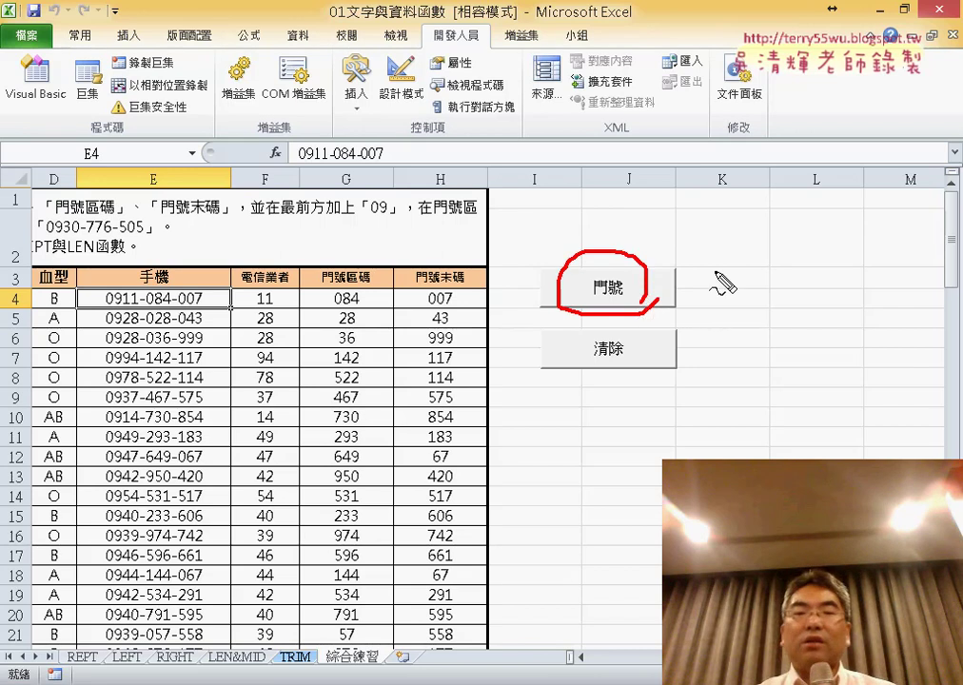
pyautogui.moveTo(719, 258)
pyautogui.mouseDown()
pyautogui.moveTo(722, 278)
pyautogui.moveTo(758, 285)
pyautogui.mouseUp()
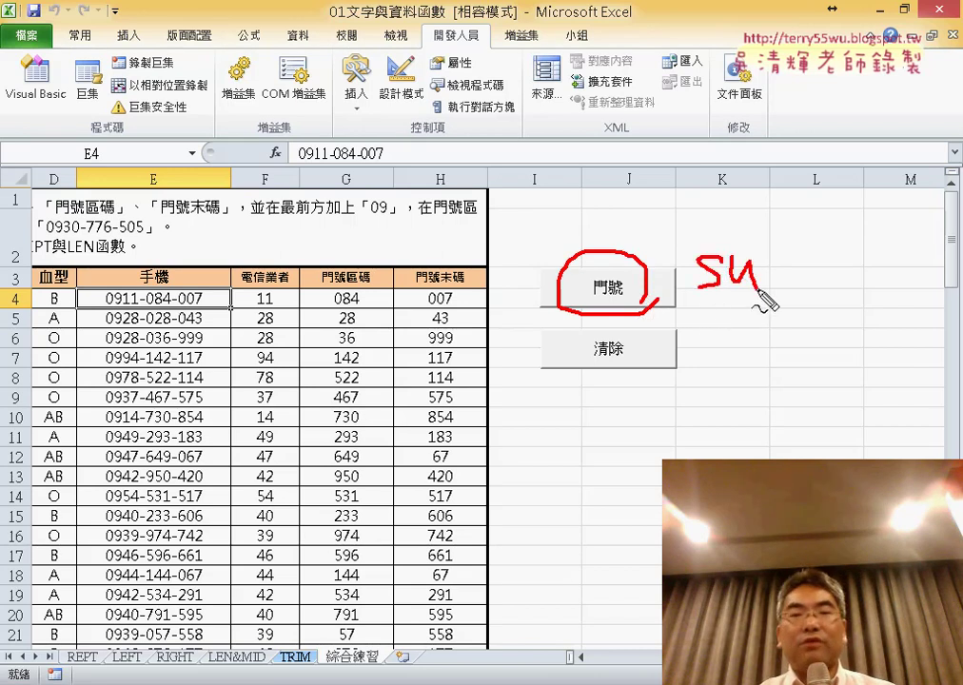
pyautogui.moveTo(784, 223); pyautogui.dragTo(779, 268)
pyautogui.click(778, 283)
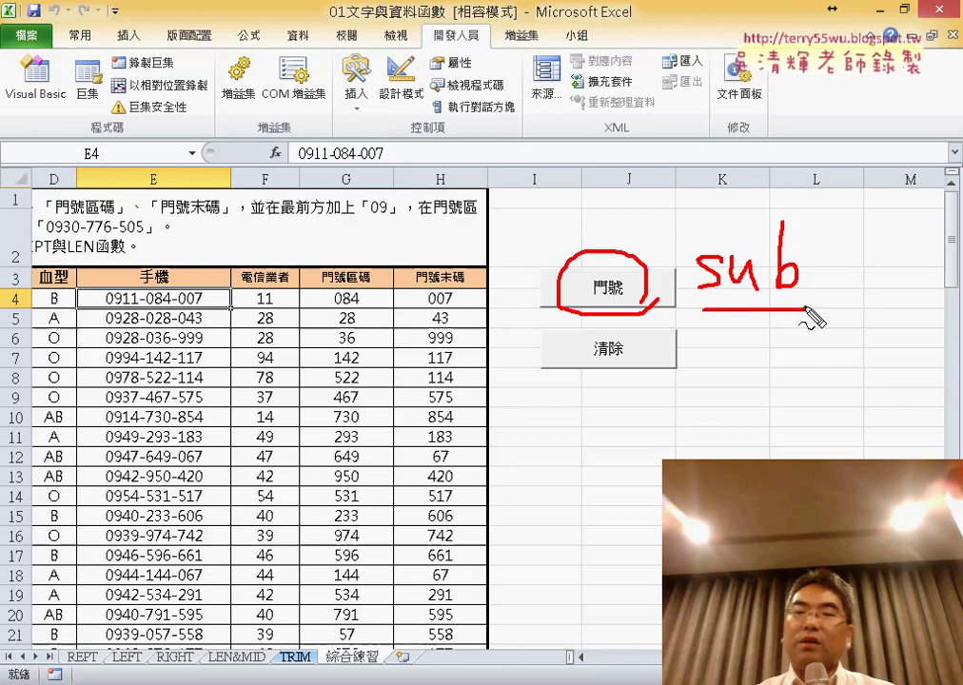
pyautogui.moveTo(719, 298); pyautogui.dragTo(752, 296)
pyautogui.moveTo(703, 310); pyautogui.dragTo(804, 308)
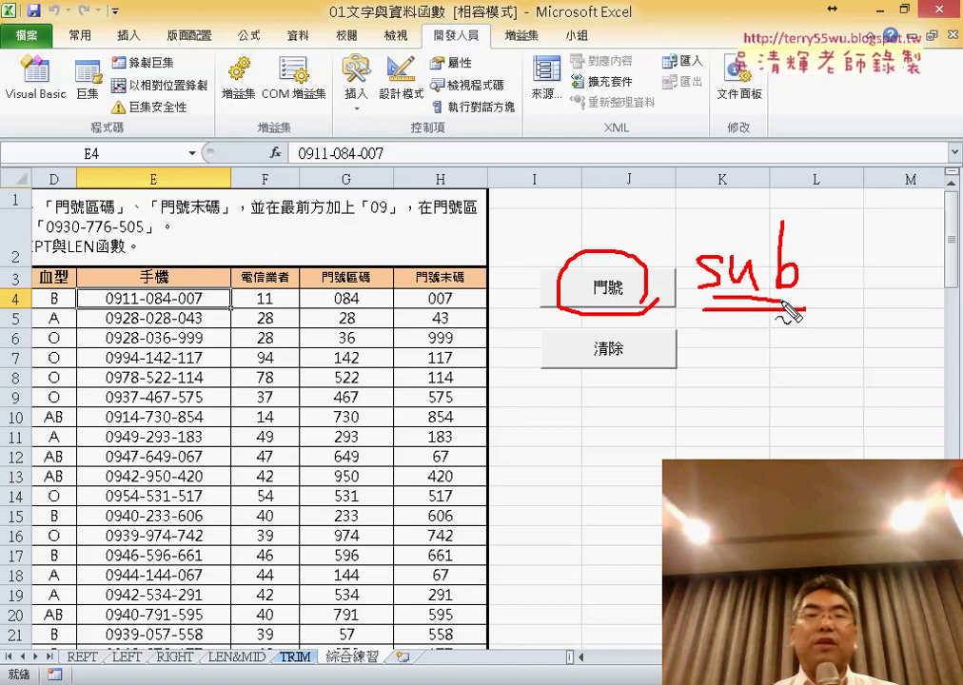
# Step: Point an ink arrow at E4, erase the ink, and clear column E with 清除
pyautogui.moveTo(560, 274)
pyautogui.mouseDown()
pyautogui.moveTo(223, 300)
pyautogui.moveTo(271, 310)
pyautogui.mouseUp()
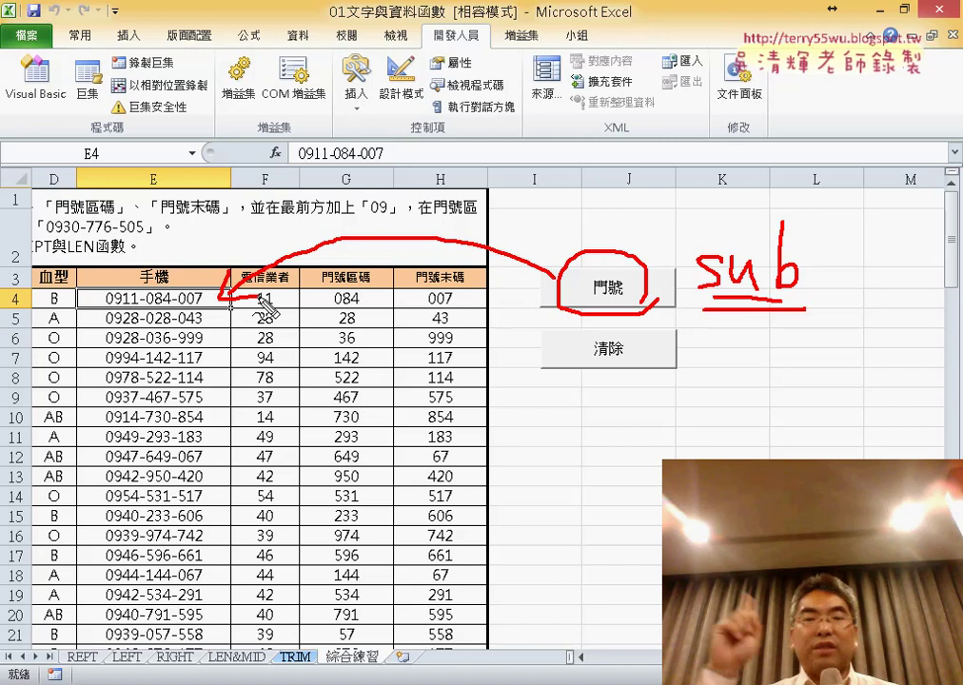
pyautogui.press('Escape')
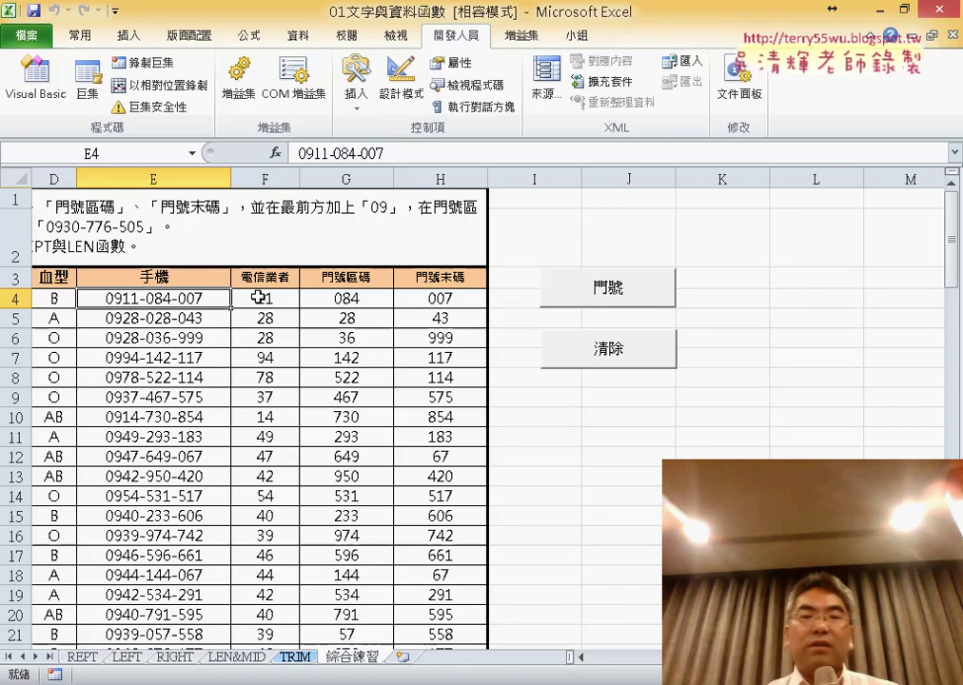
pyautogui.click(623, 354)
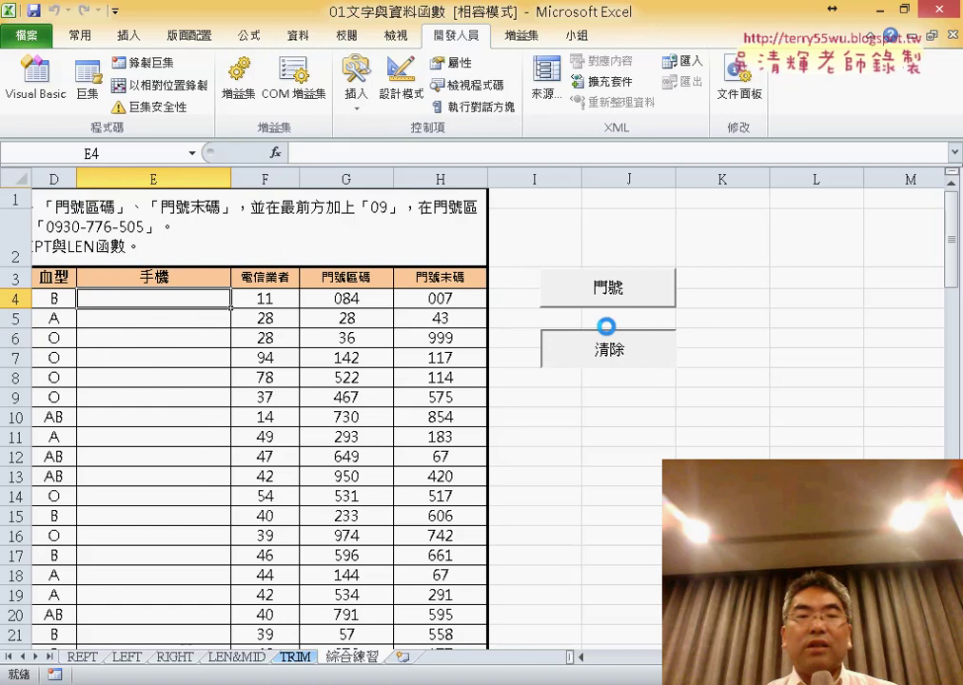
pyautogui.hscroll(-2, 386, 300)
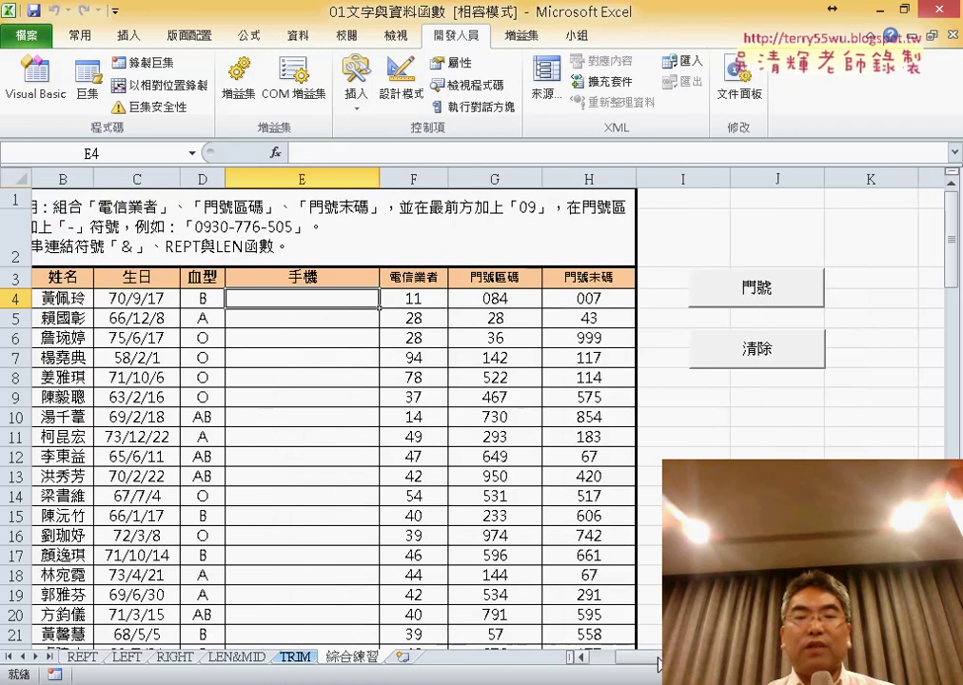
pyautogui.hscroll(-1, 386, 300)
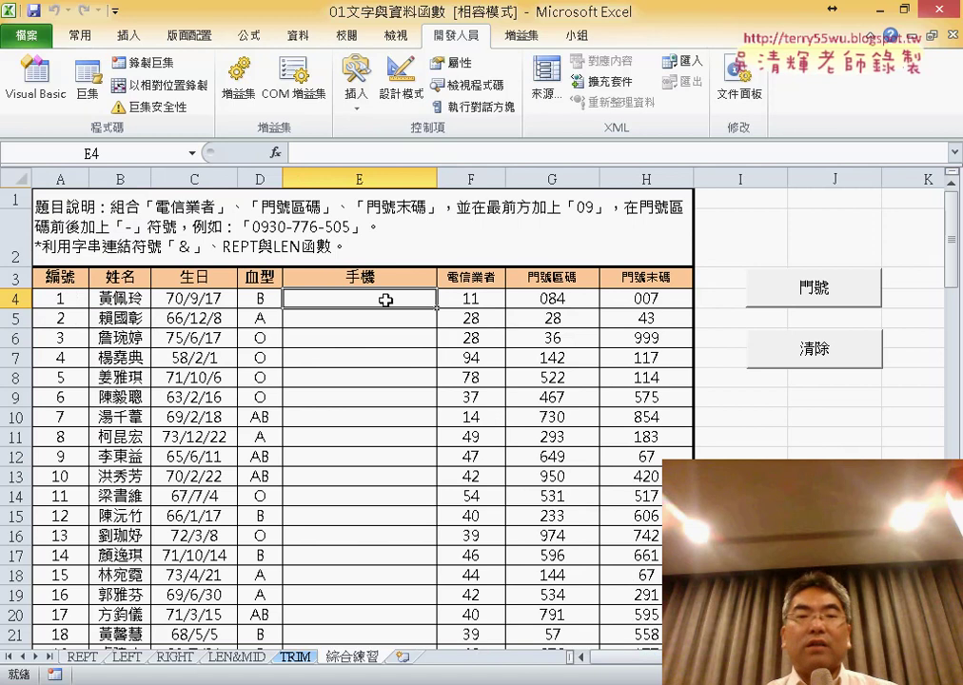
# Step: Insert the 手機 function into E4 from the 使用者定義 category of the function picker
pyautogui.click(276, 154)
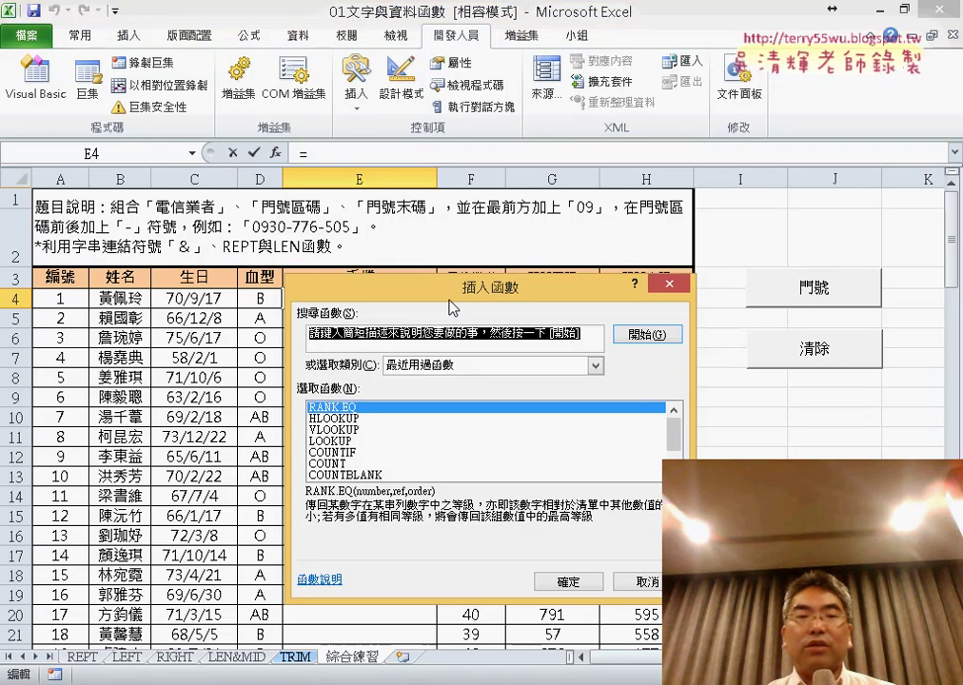
pyautogui.moveTo(756, 219)
pyautogui.mouseDown()
pyautogui.moveTo(453, 281)
pyautogui.moveTo(457, 148)
pyautogui.mouseUp()
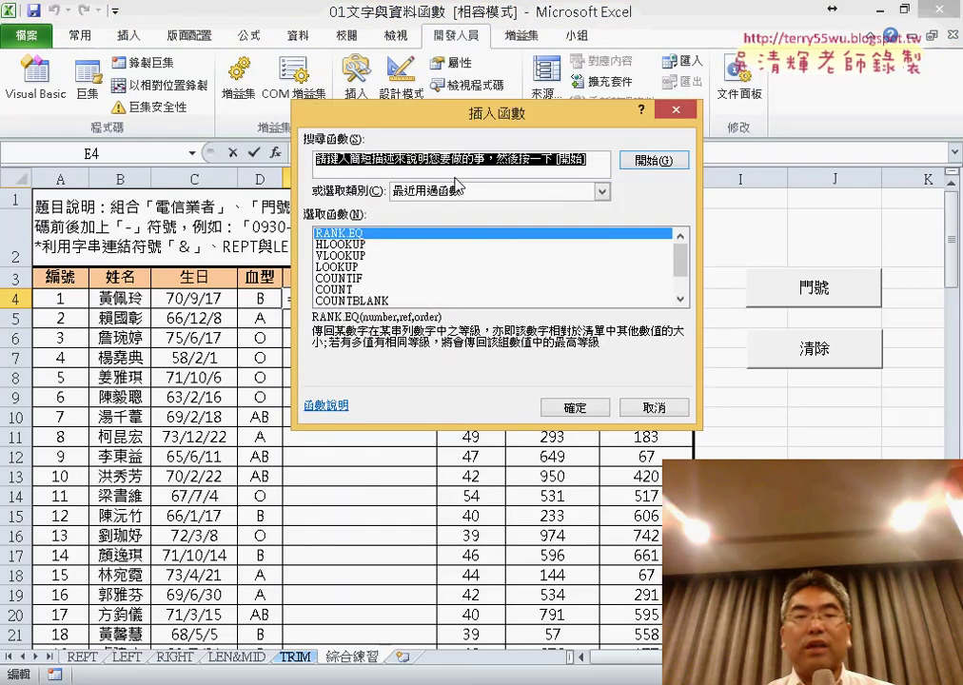
pyautogui.click(461, 191)
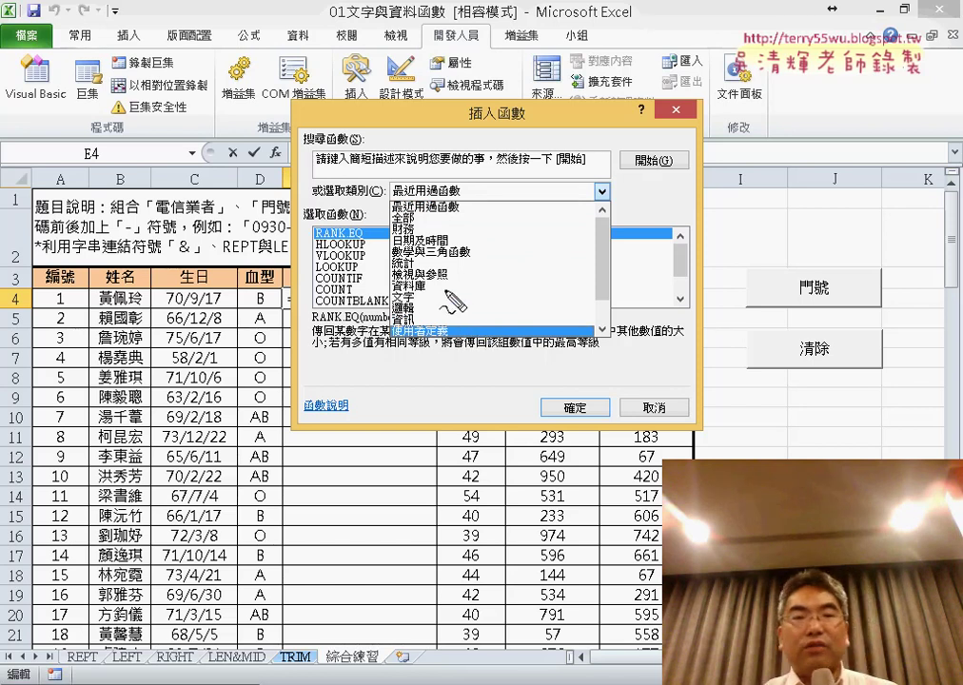
pyautogui.moveTo(390, 354)
pyautogui.mouseDown()
pyautogui.moveTo(439, 346)
pyautogui.moveTo(450, 360)
pyautogui.mouseUp()
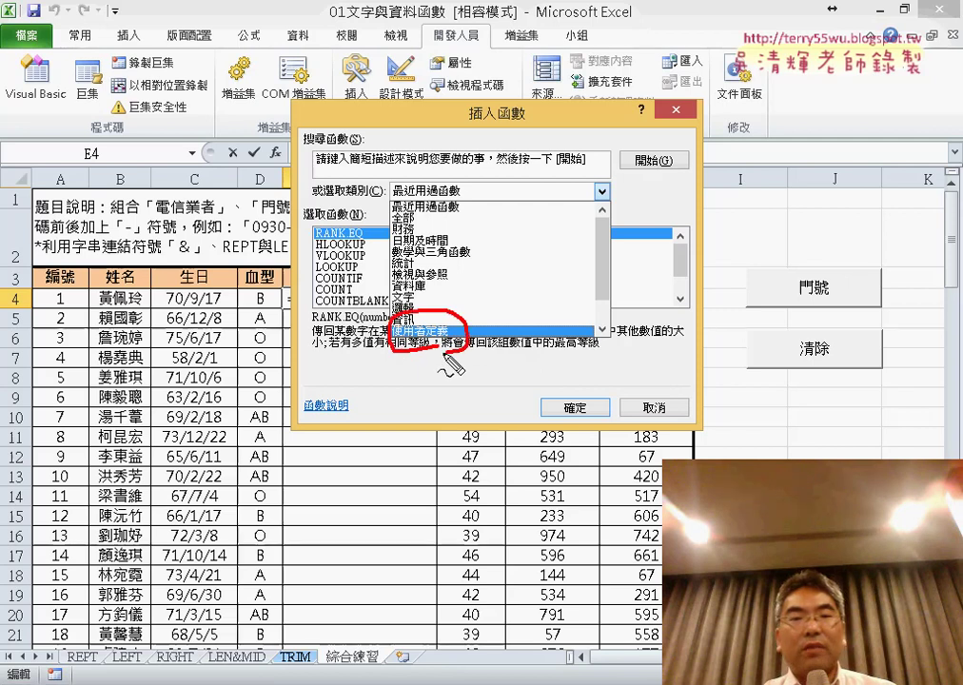
pyautogui.moveTo(572, 250)
pyautogui.mouseDown()
pyautogui.moveTo(473, 307)
pyautogui.moveTo(512, 314)
pyautogui.mouseUp()
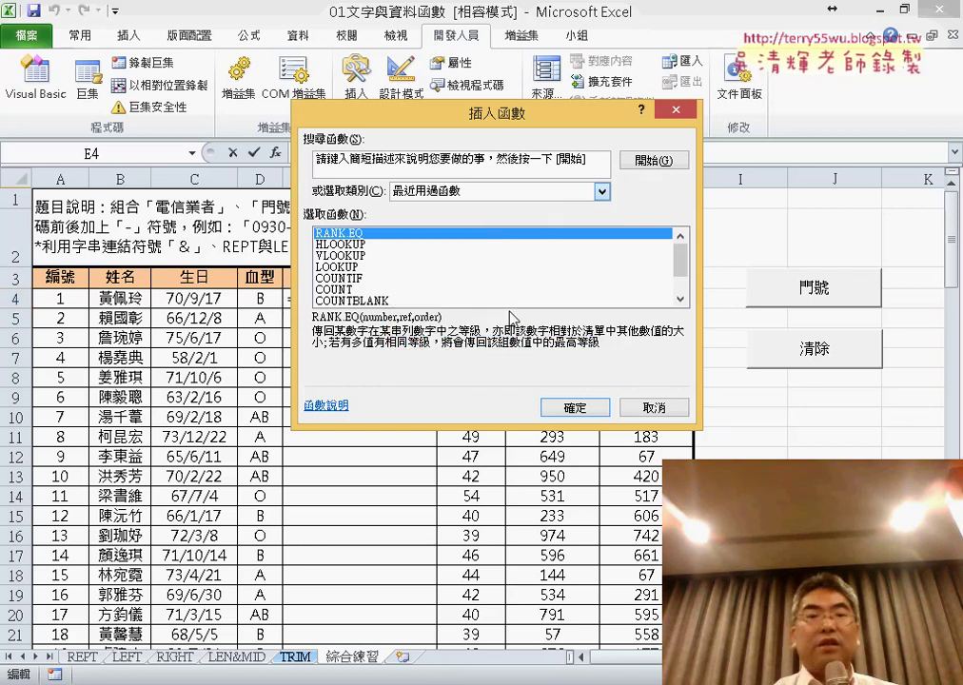
pyautogui.click(497, 193)
pyautogui.click(496, 195)
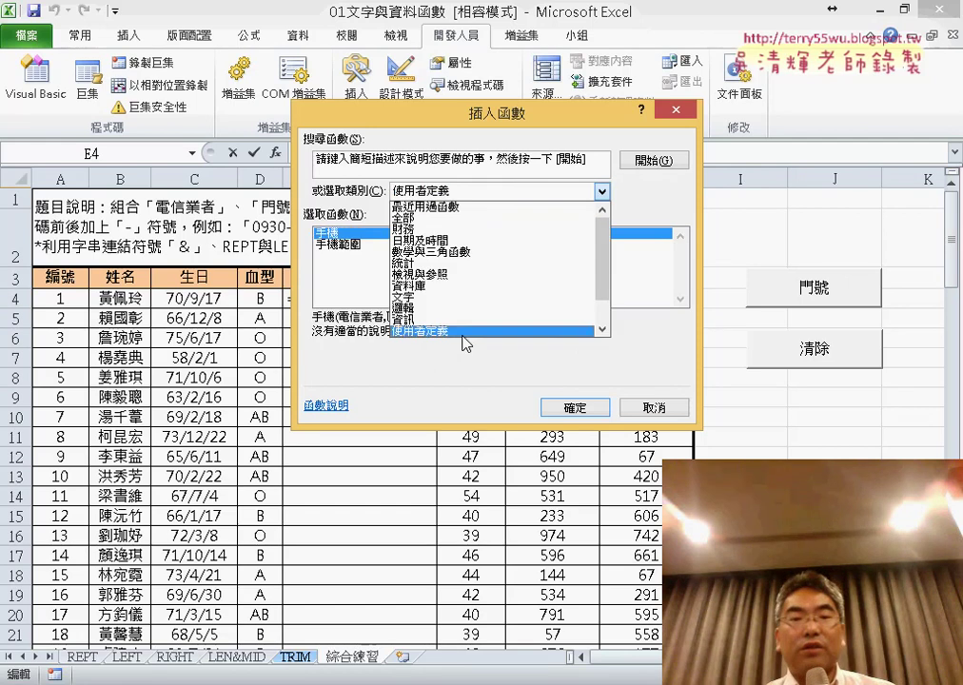
pyautogui.click(469, 328)
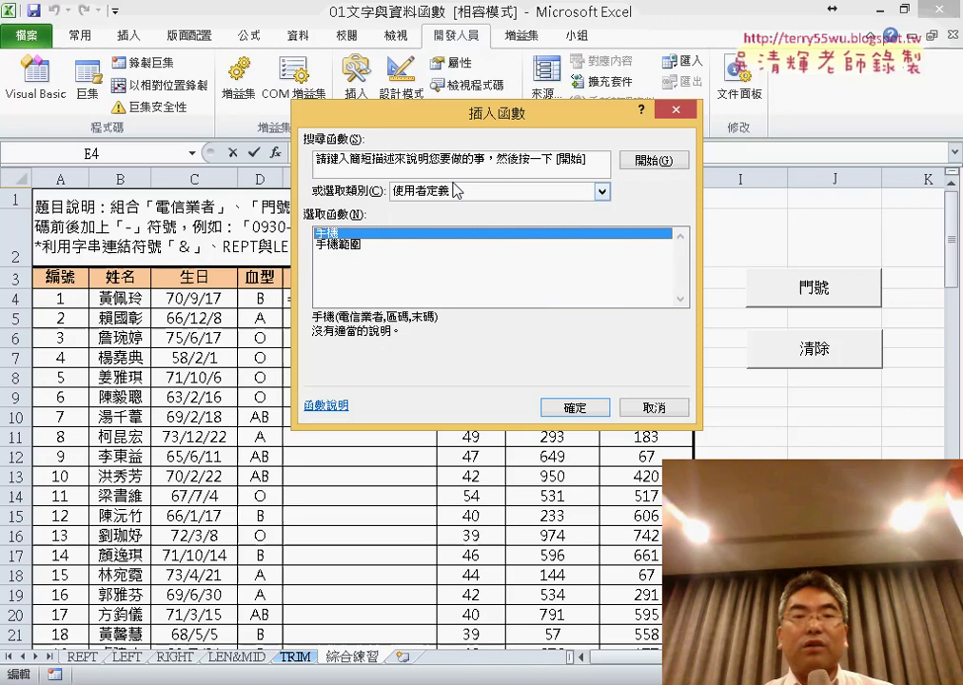
pyautogui.moveTo(507, 116); pyautogui.dragTo(677, 124)
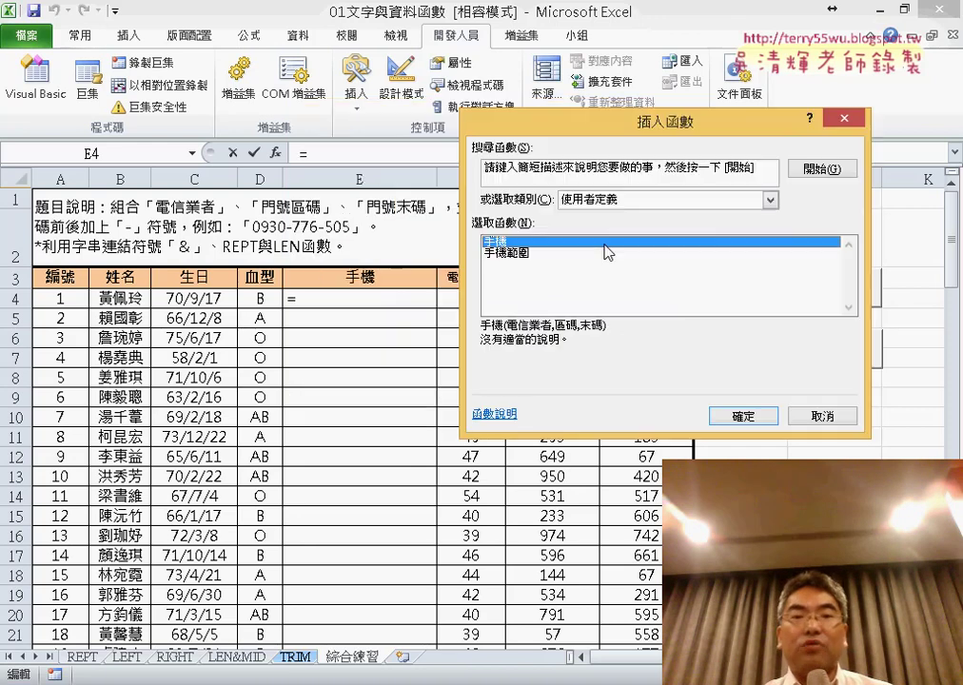
pyautogui.click(743, 416)
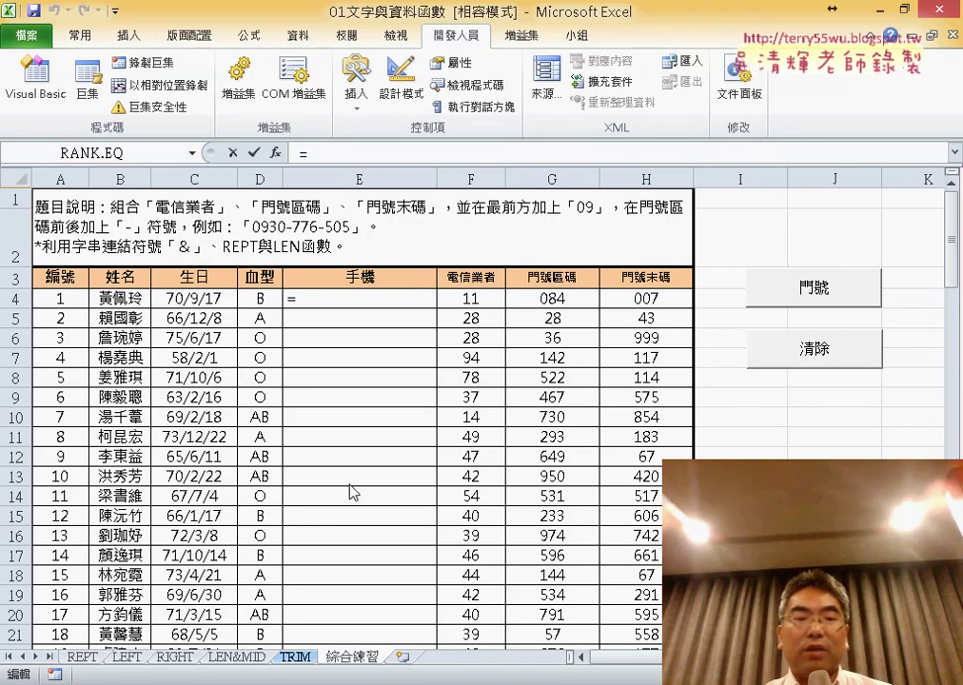
# Step: Set the 手機 arguments to F4 for 電信業者, G4 for 區碼 and H4 for 末碼
pyautogui.moveTo(296, 639)
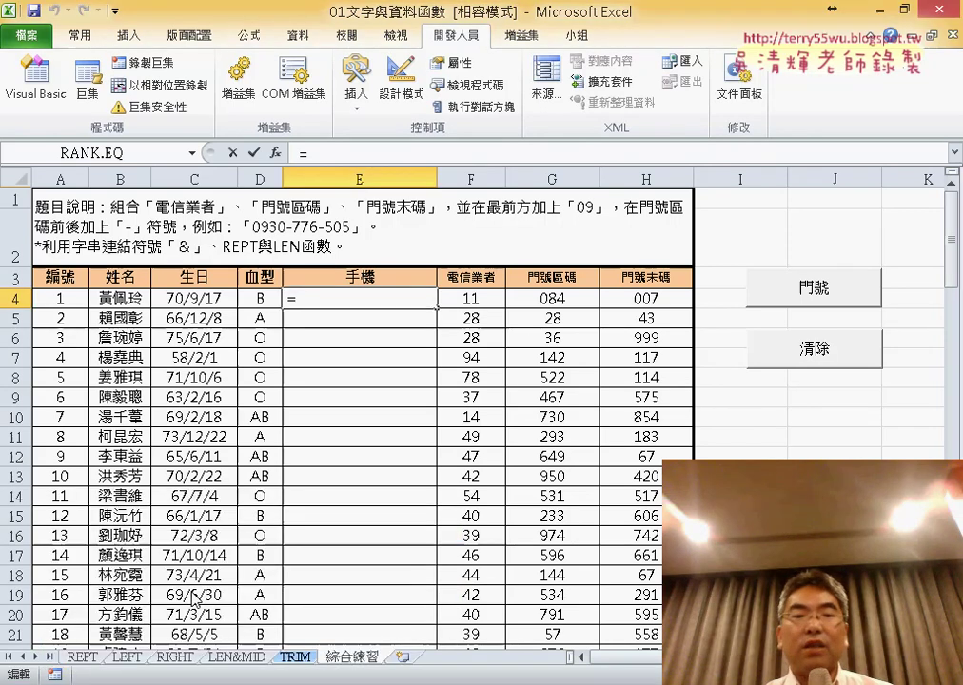
pyautogui.moveTo(561, 172); pyautogui.dragTo(358, 331)
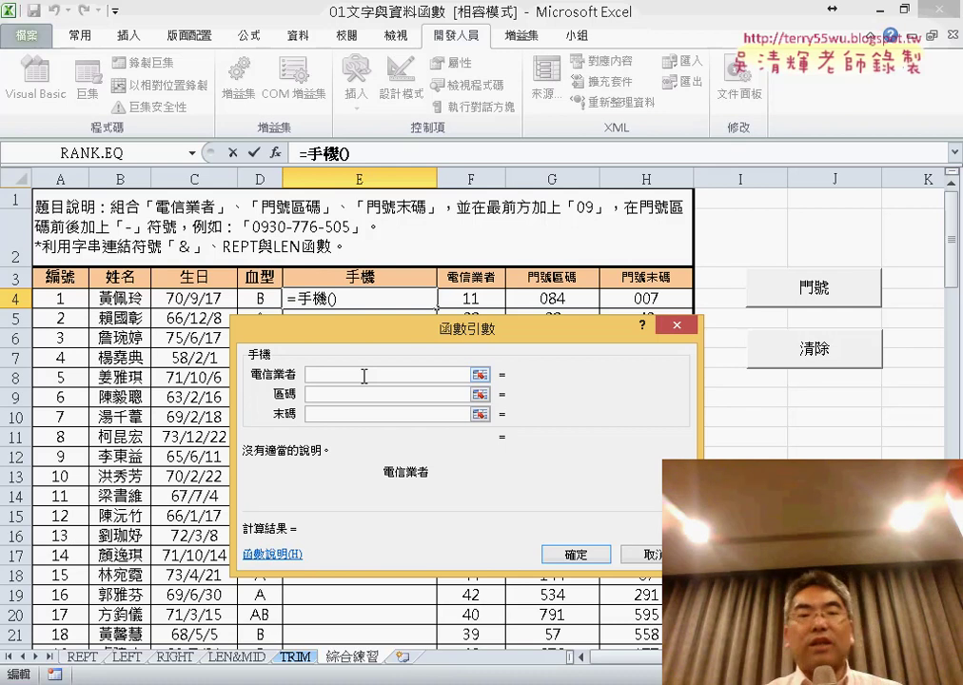
pyautogui.click(472, 298)
pyautogui.click(369, 394)
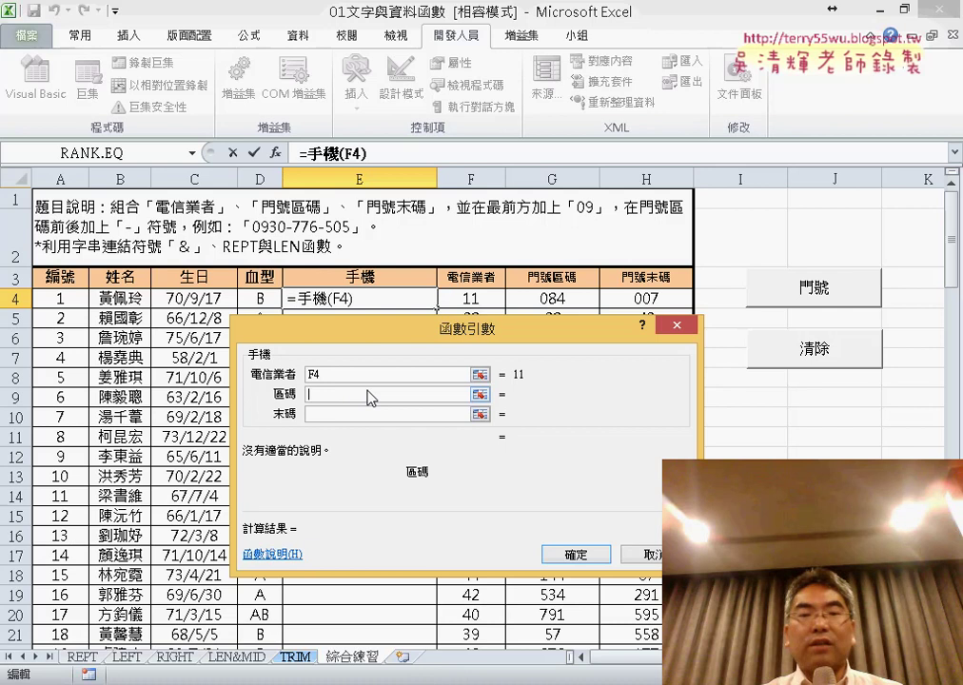
pyautogui.click(547, 302)
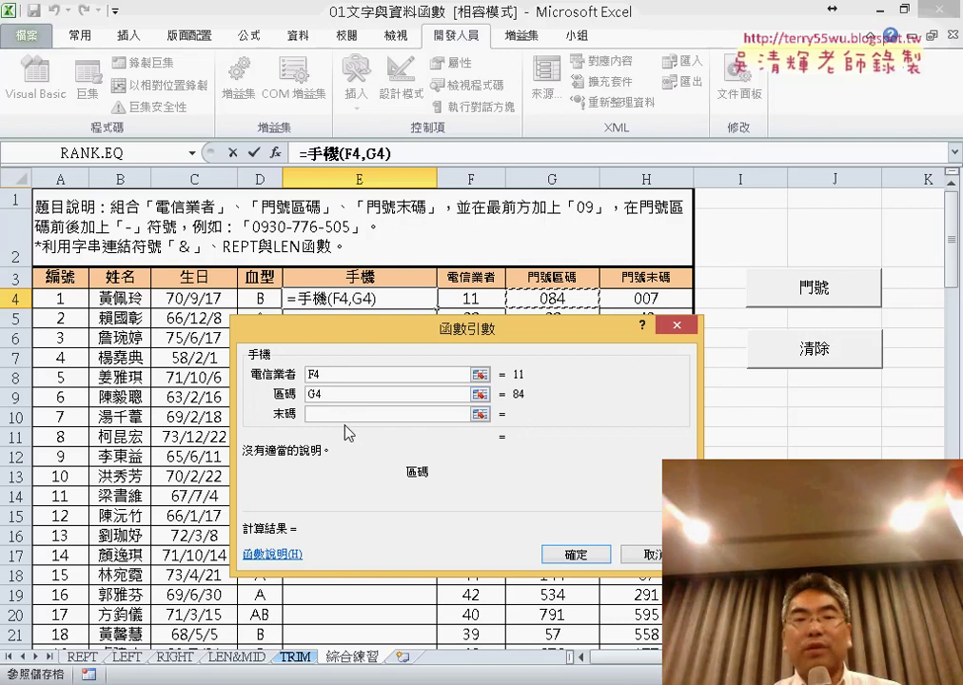
pyautogui.click(338, 415)
pyautogui.click(657, 297)
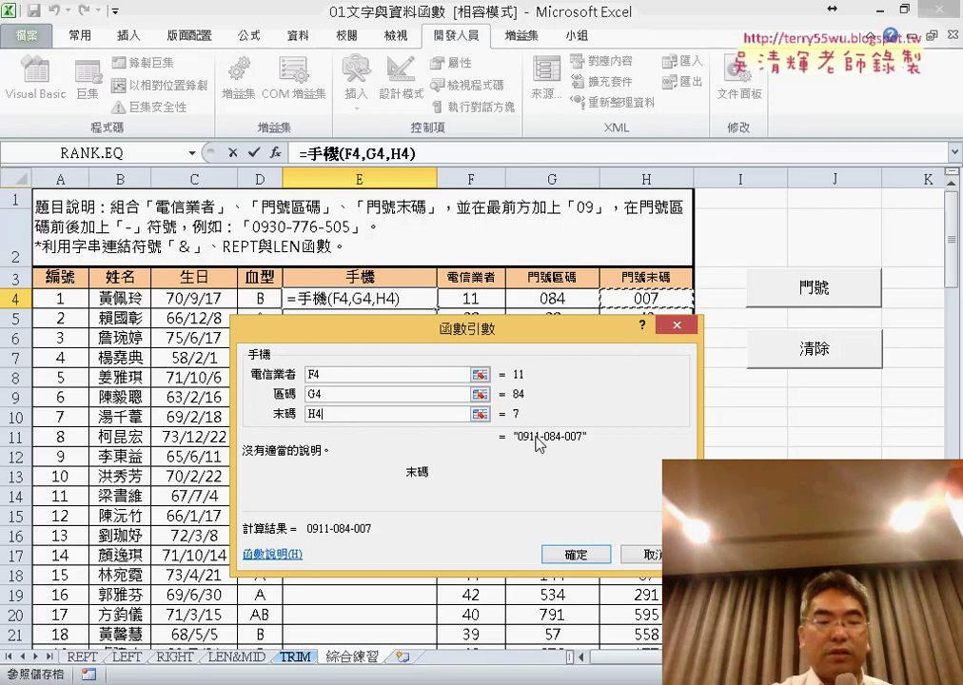
pyautogui.moveTo(582, 419); pyautogui.dragTo(591, 443)
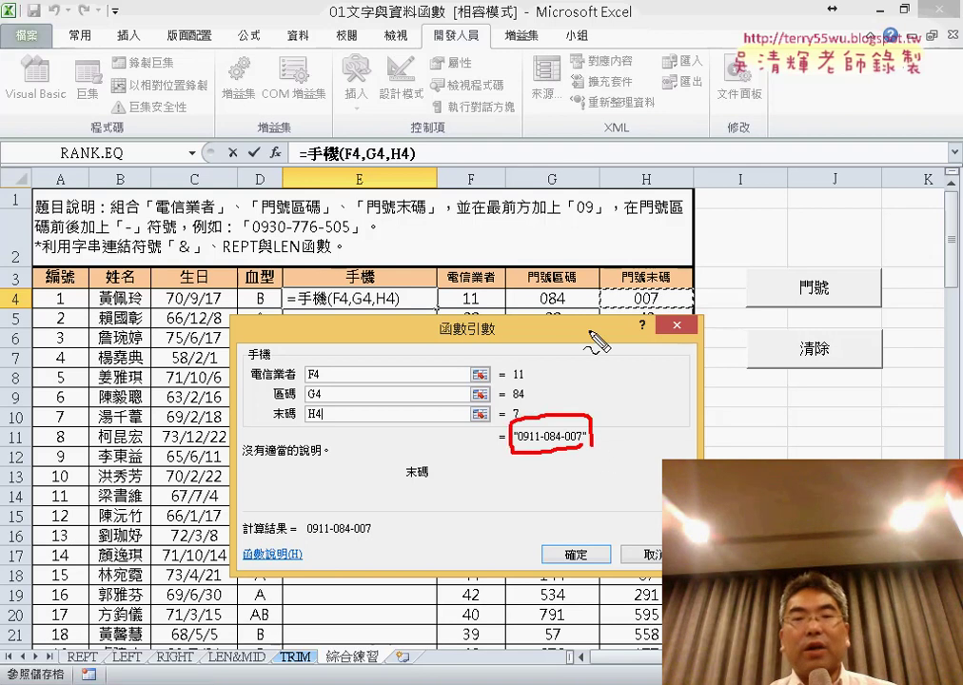
pyautogui.moveTo(456, 298); pyautogui.dragTo(354, 374)
pyautogui.moveTo(366, 324); pyautogui.dragTo(412, 357)
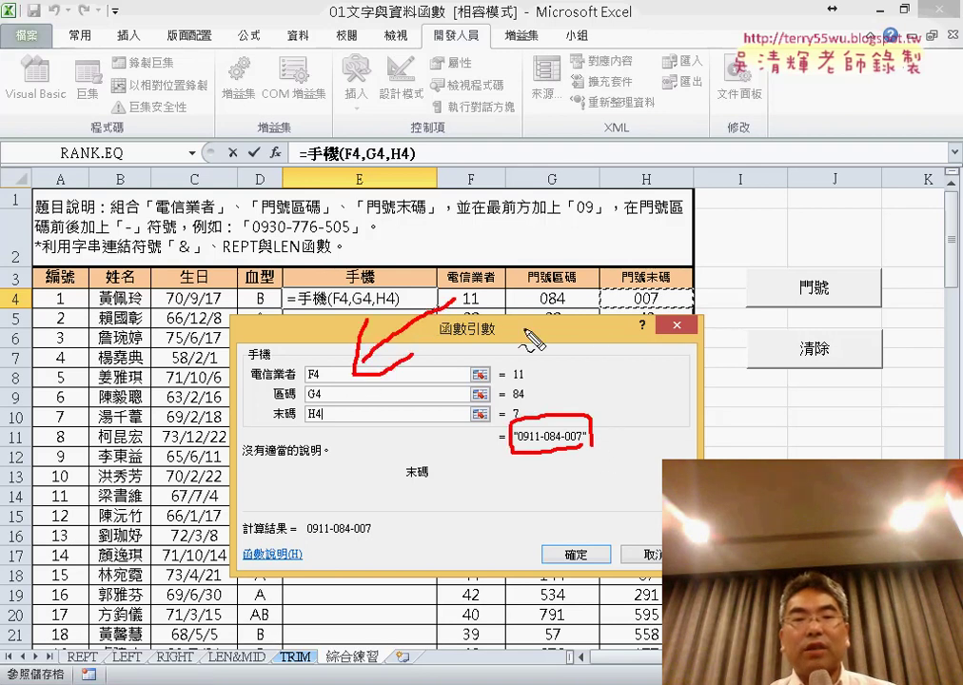
pyautogui.moveTo(521, 306)
pyautogui.mouseDown()
pyautogui.moveTo(411, 383)
pyautogui.moveTo(440, 375)
pyautogui.mouseUp()
pyautogui.moveTo(657, 309); pyautogui.dragTo(440, 414)
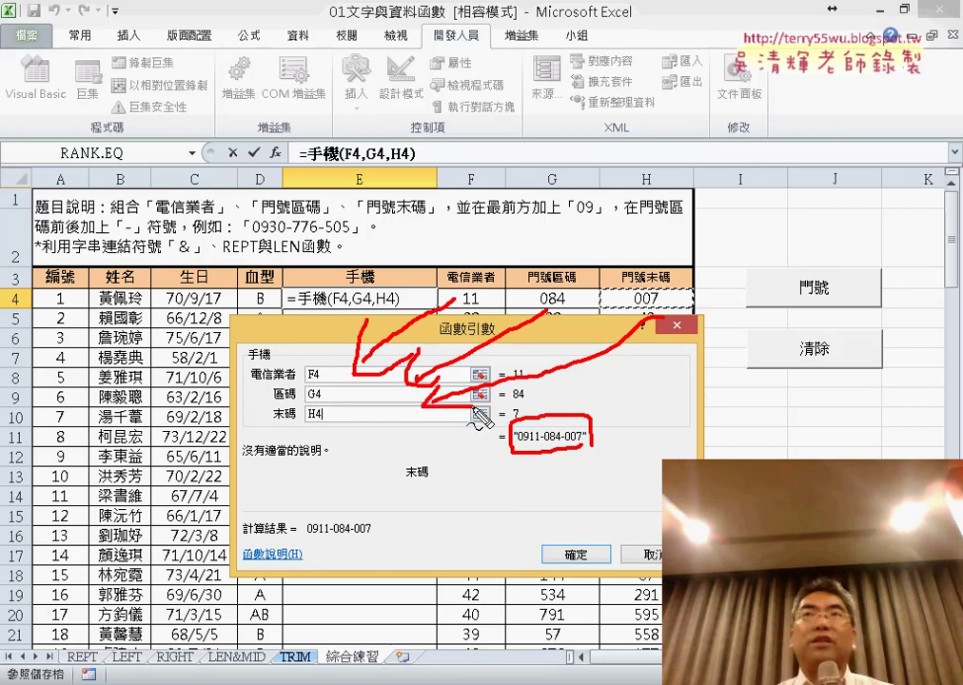
pyautogui.press('Escape')
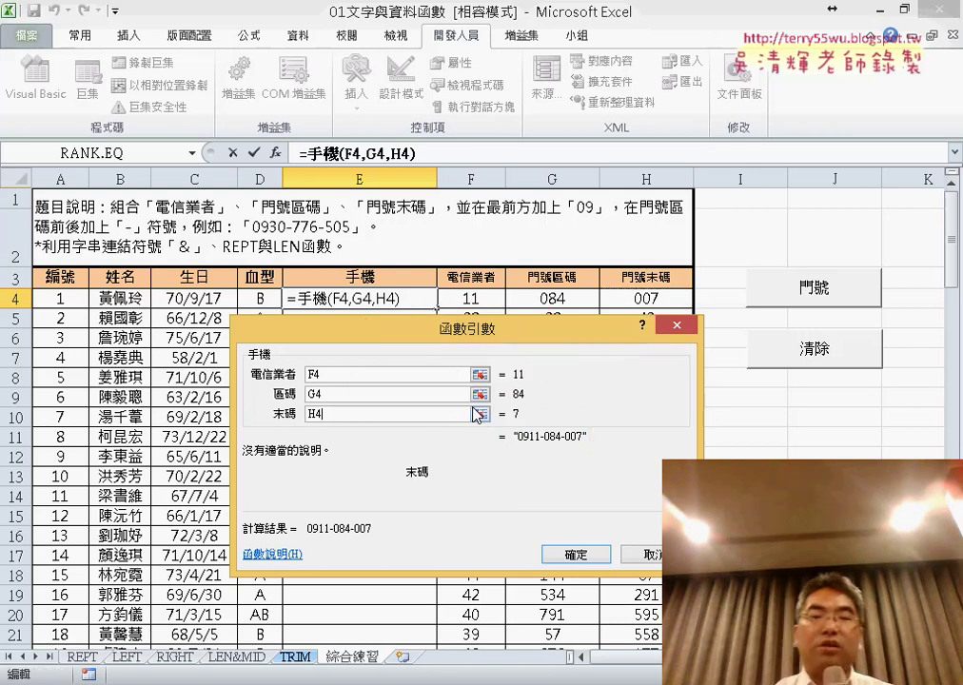
pyautogui.click(568, 552)
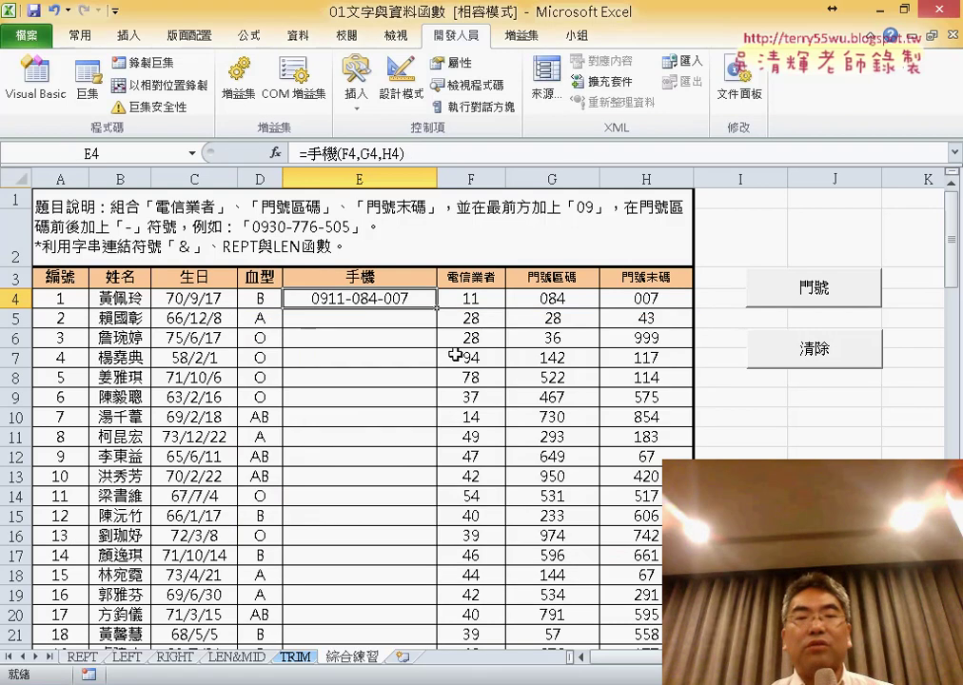
# Step: Fill the E4 手機 formula down to E21 and deselect the range
pyautogui.doubleClick(438, 309)
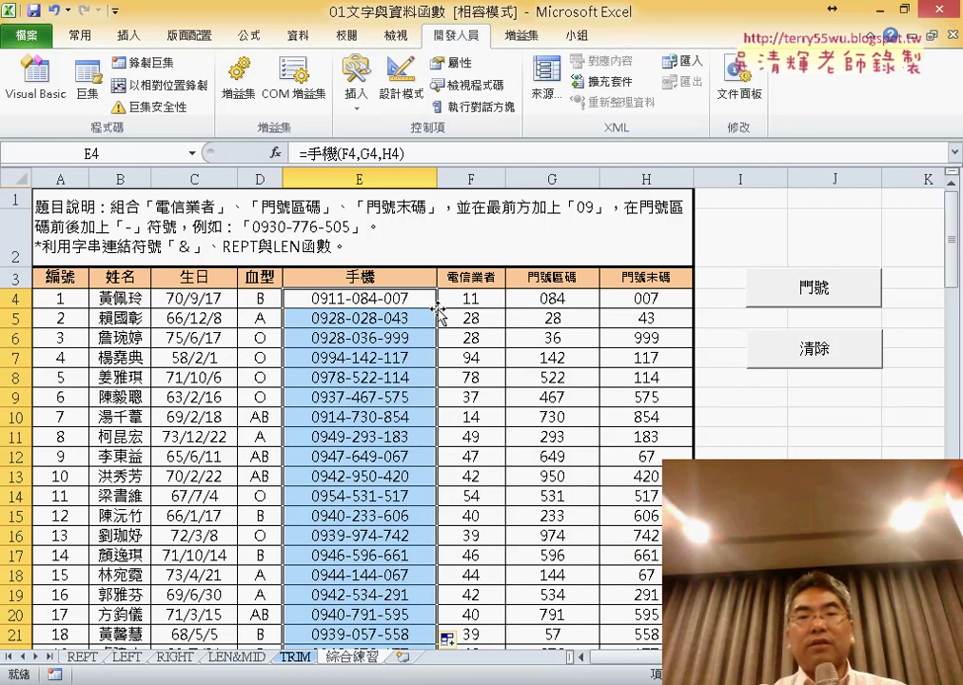
pyautogui.click(417, 301)
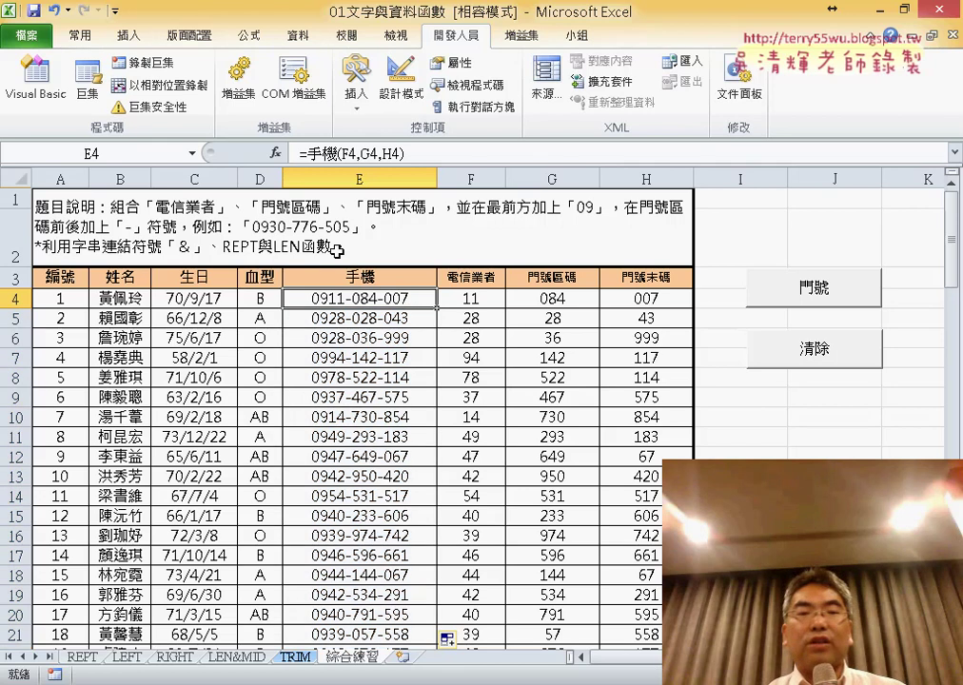
# Step: Review E4's =手機(F4,G4,H4) arguments, clear column E with 清除, and start a new E4 function
pyautogui.click(279, 154)
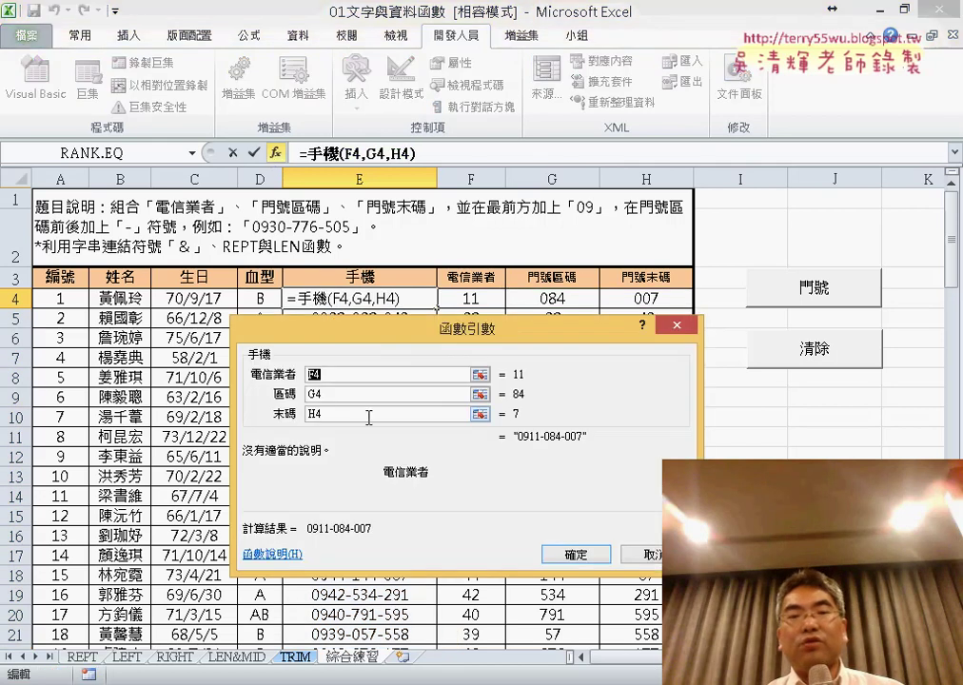
pyautogui.click(338, 398)
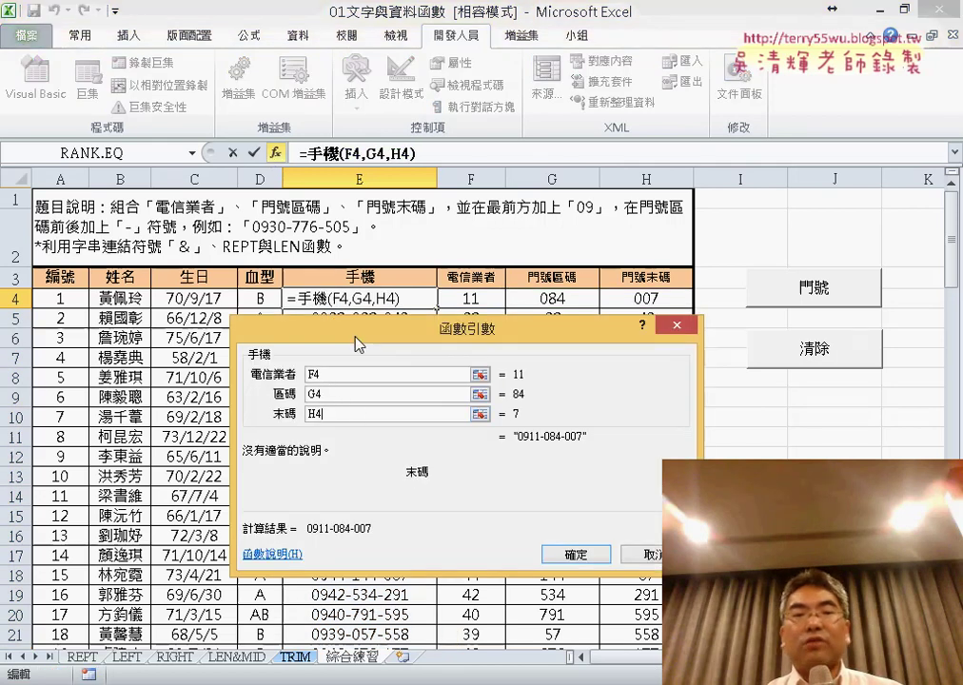
pyautogui.moveTo(360, 339); pyautogui.dragTo(317, 398)
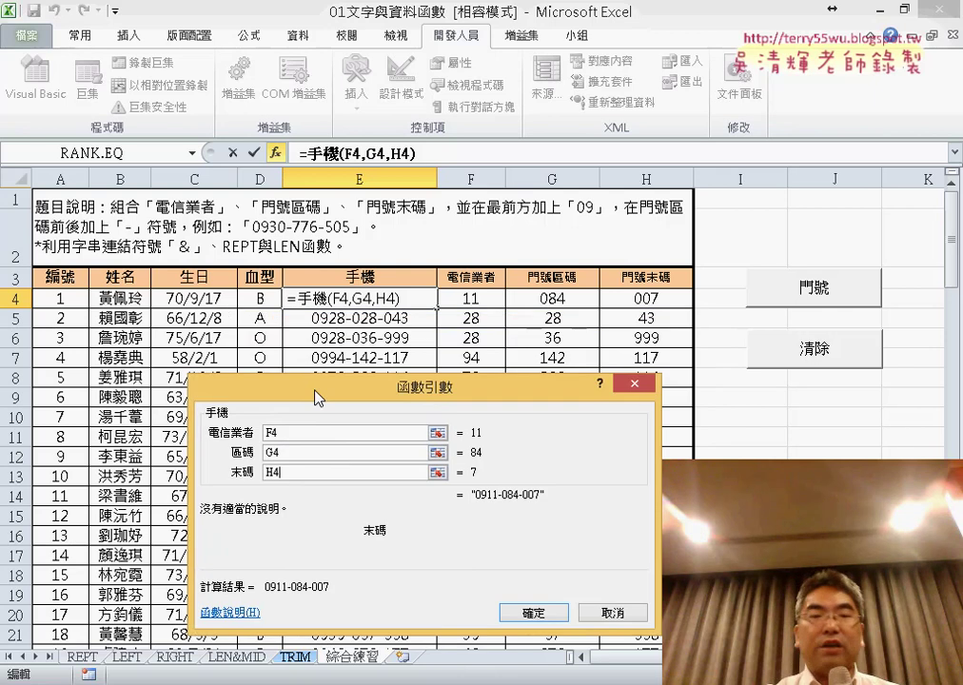
pyautogui.moveTo(438, 283)
pyautogui.mouseDown()
pyautogui.moveTo(692, 297)
pyautogui.moveTo(442, 312)
pyautogui.mouseUp()
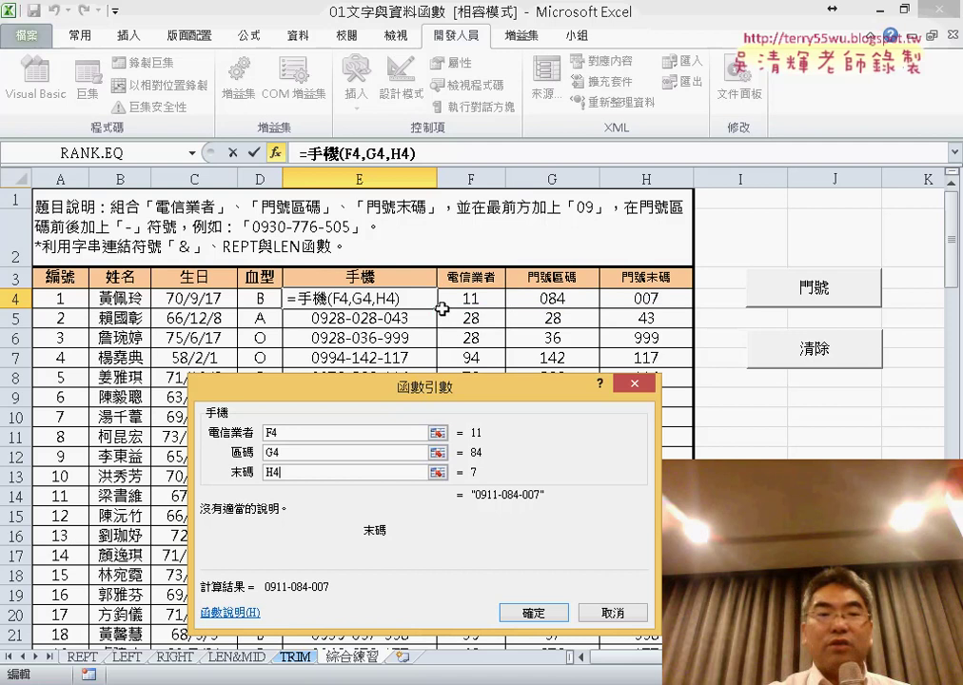
pyautogui.press('Return')
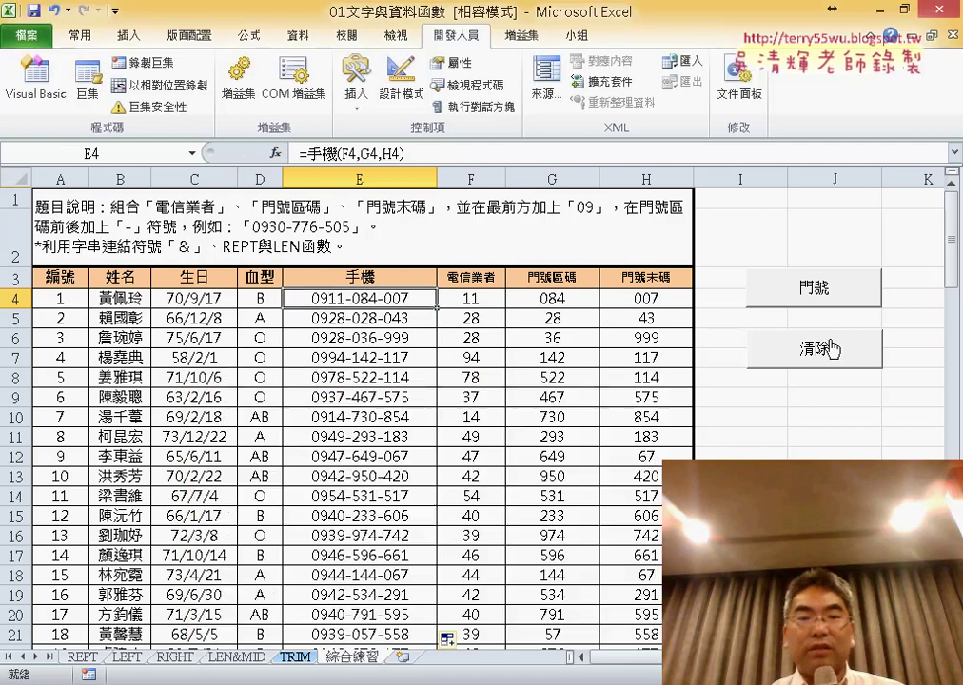
pyautogui.click(831, 349)
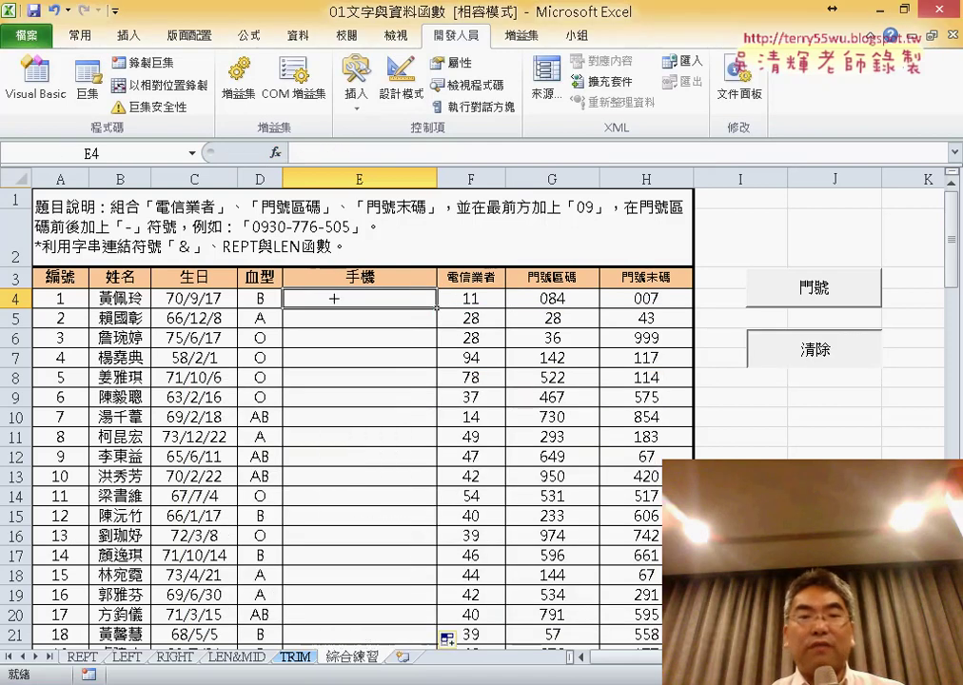
pyautogui.click(275, 152)
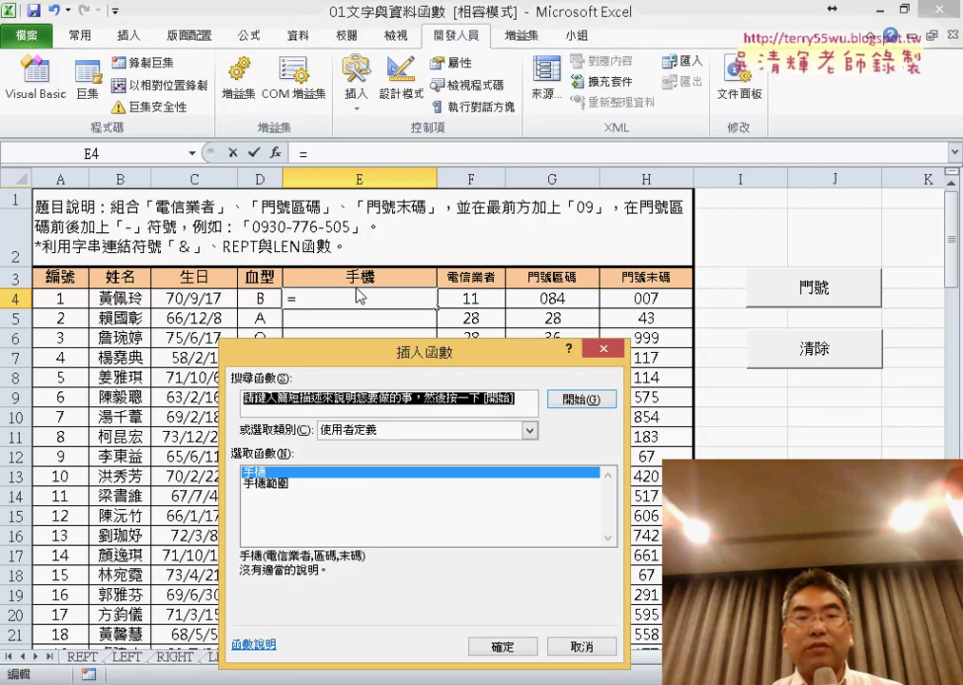
pyautogui.click(343, 484)
pyautogui.click(504, 646)
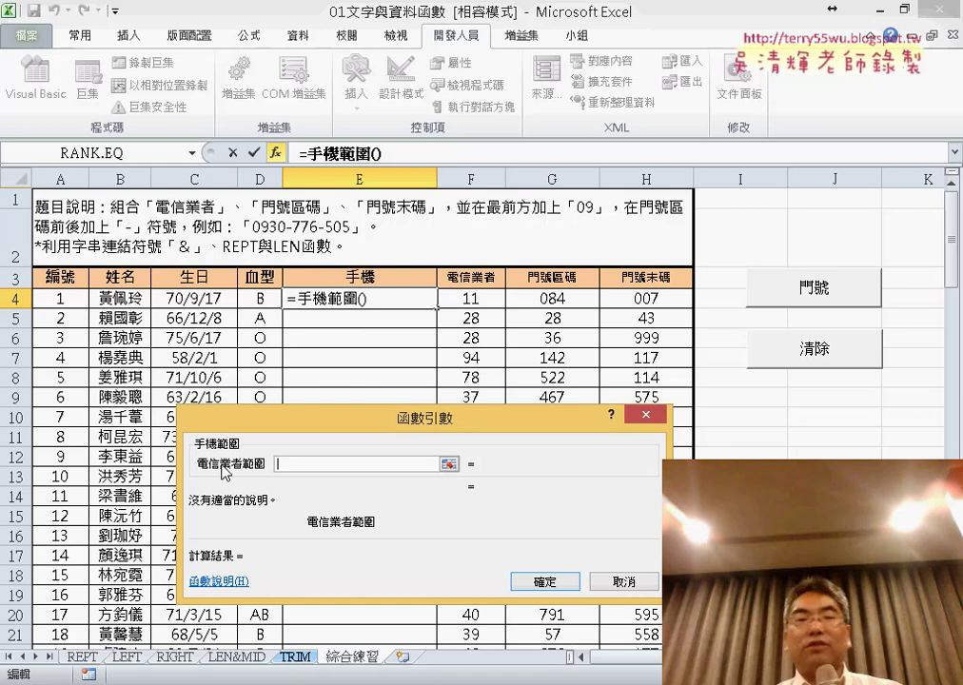
pyautogui.click(476, 298)
pyautogui.moveTo(476, 297); pyautogui.dragTo(632, 298)
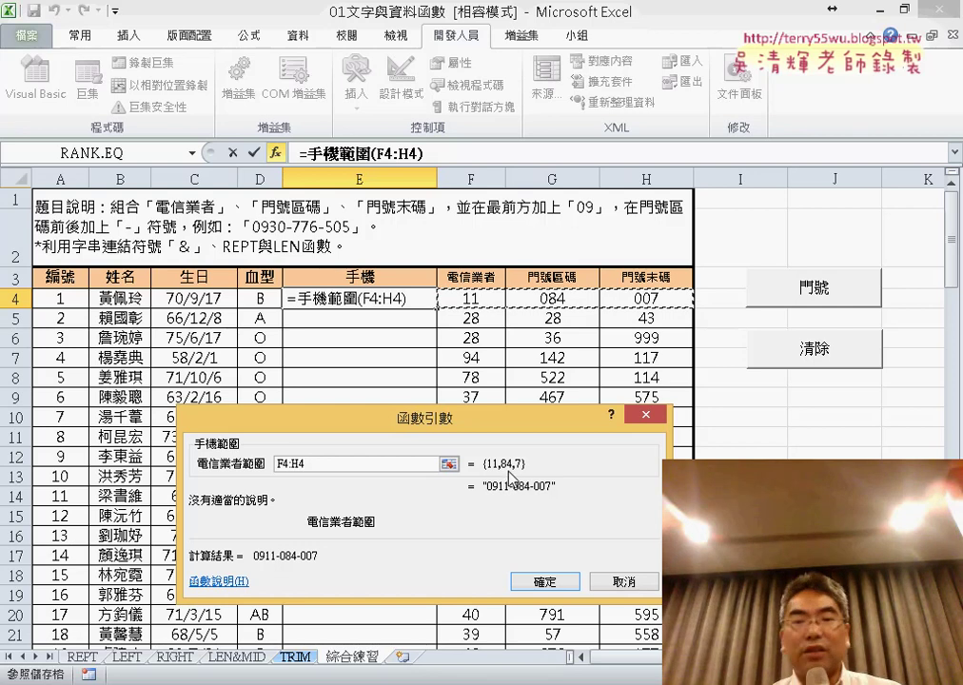
pyautogui.click(545, 583)
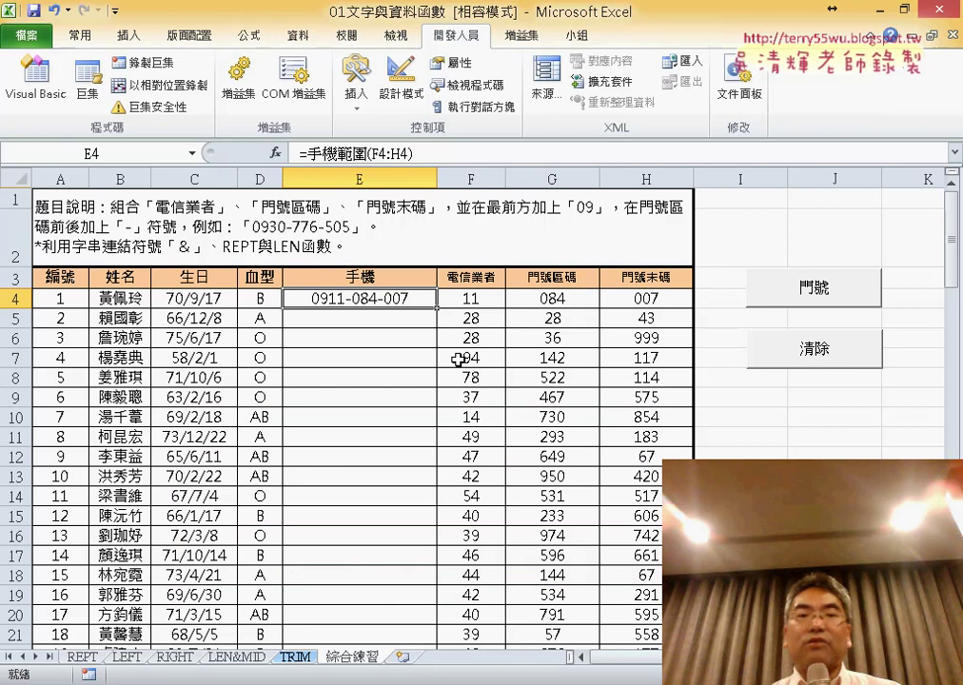
# Step: Fill the 手機範圍 formula down to E21 and circle the 門號 and 清除 macro buttons
pyautogui.doubleClick(438, 309)
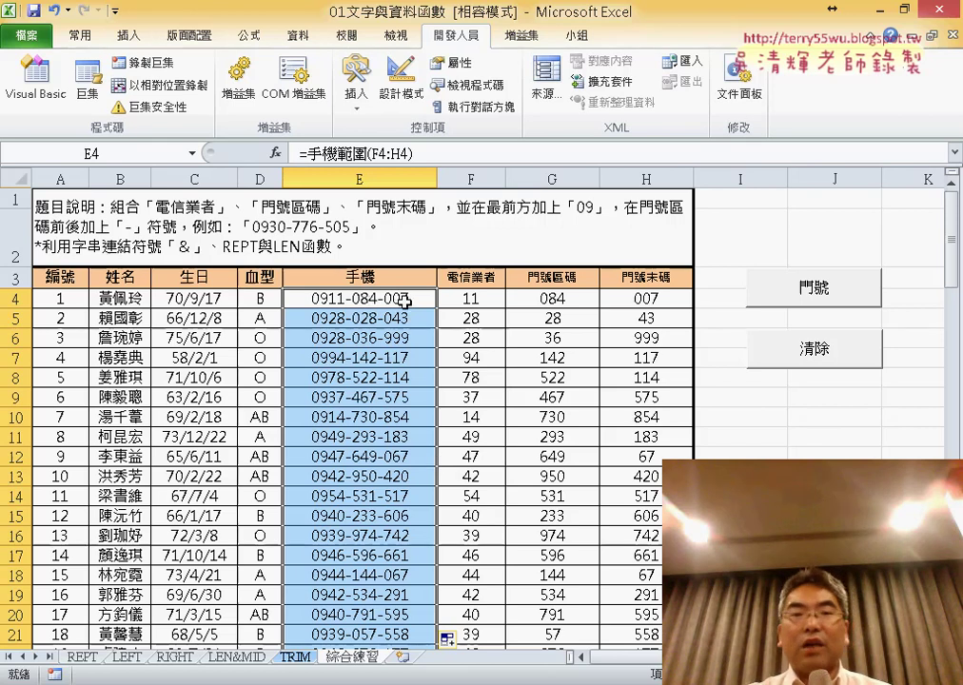
pyautogui.click(771, 302)
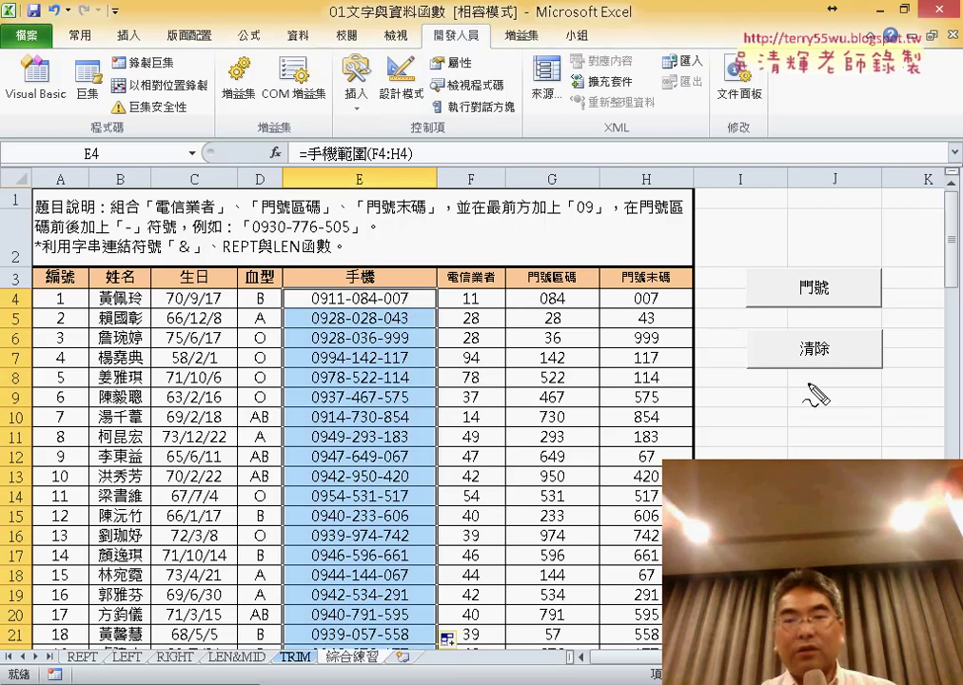
pyautogui.moveTo(781, 414); pyautogui.dragTo(802, 410)
pyautogui.moveTo(396, 174)
pyautogui.mouseDown()
pyautogui.moveTo(331, 180)
pyautogui.moveTo(390, 177)
pyautogui.mouseUp()
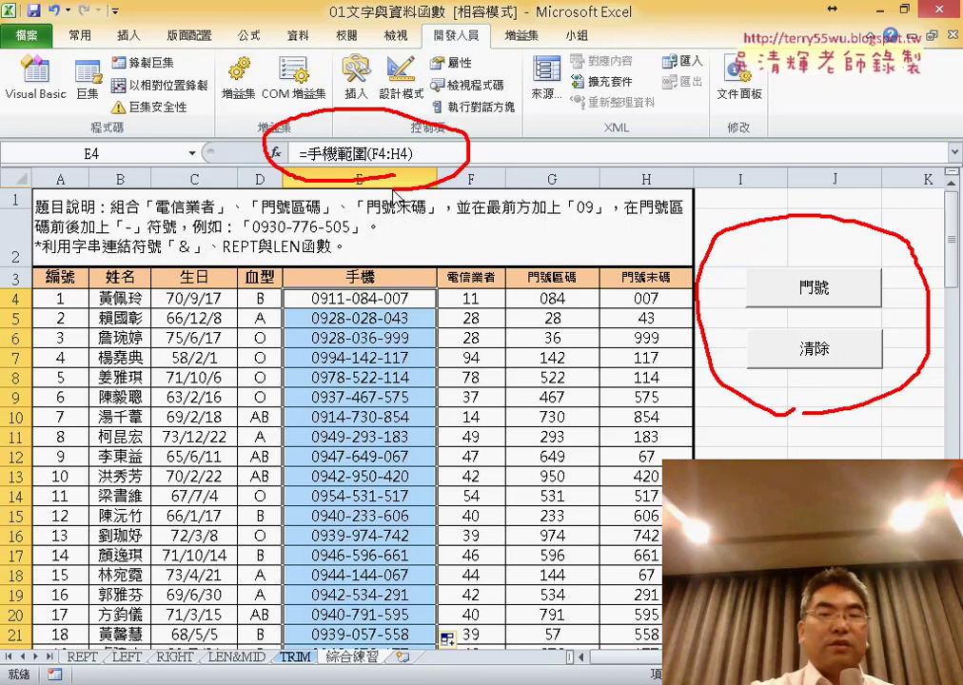
pyautogui.press('Escape')
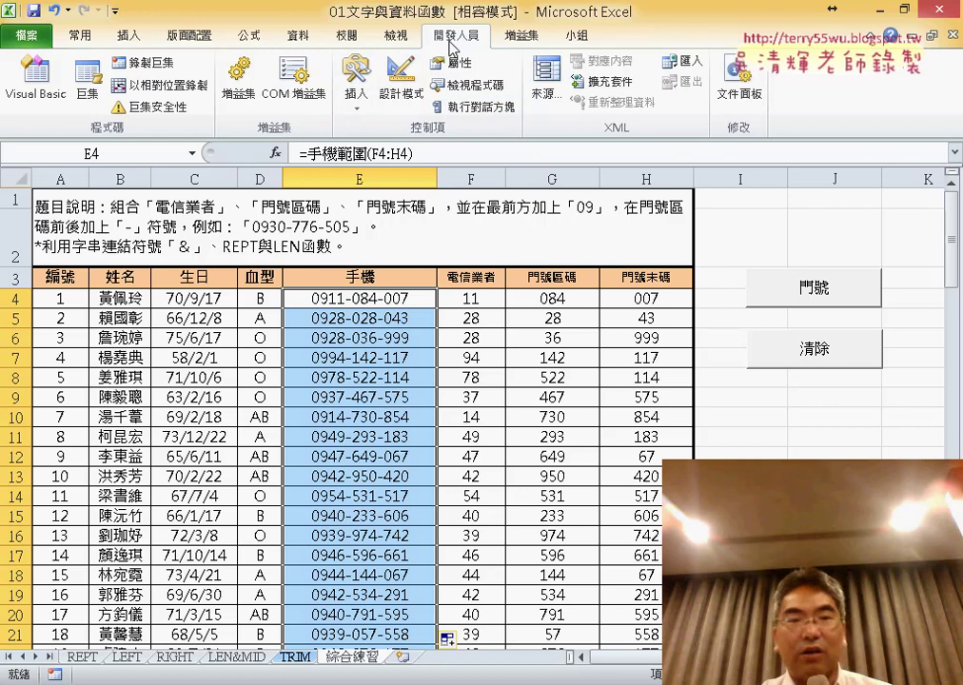
# Step: Highlight the 開發人員 developer features on screen, then clear the annotations
pyautogui.moveTo(430, 26); pyautogui.dragTo(425, 42)
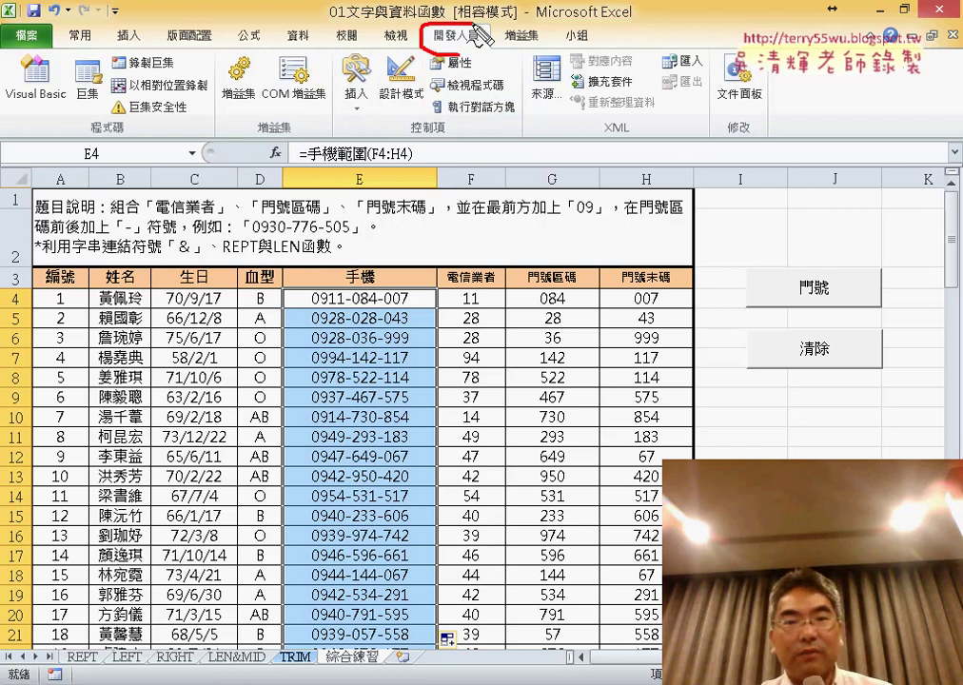
pyautogui.moveTo(569, 170)
pyautogui.mouseDown()
pyautogui.moveTo(581, 187)
pyautogui.moveTo(493, 70)
pyautogui.mouseUp()
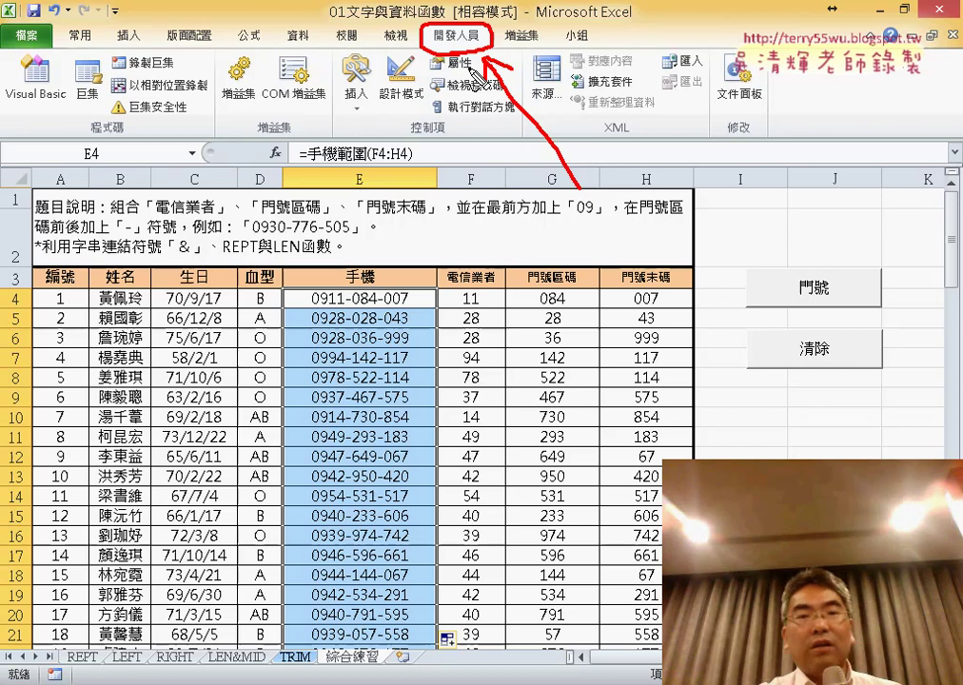
pyautogui.press('Escape')
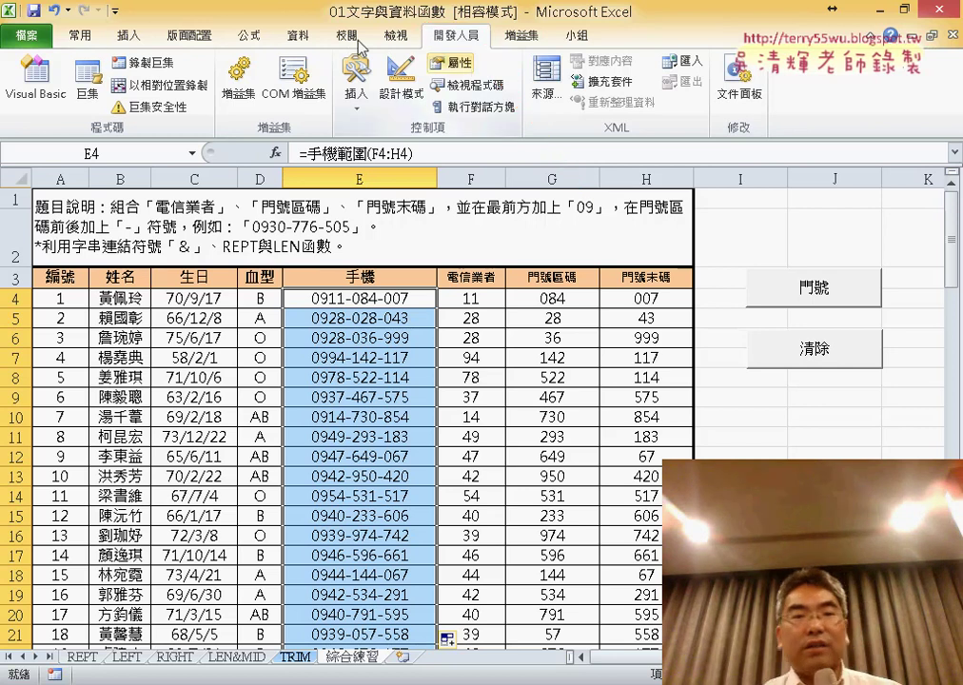
# Step: Open Excel Options at Customize Ribbon via the quick-access toolbar menu
pyautogui.click(115, 18)
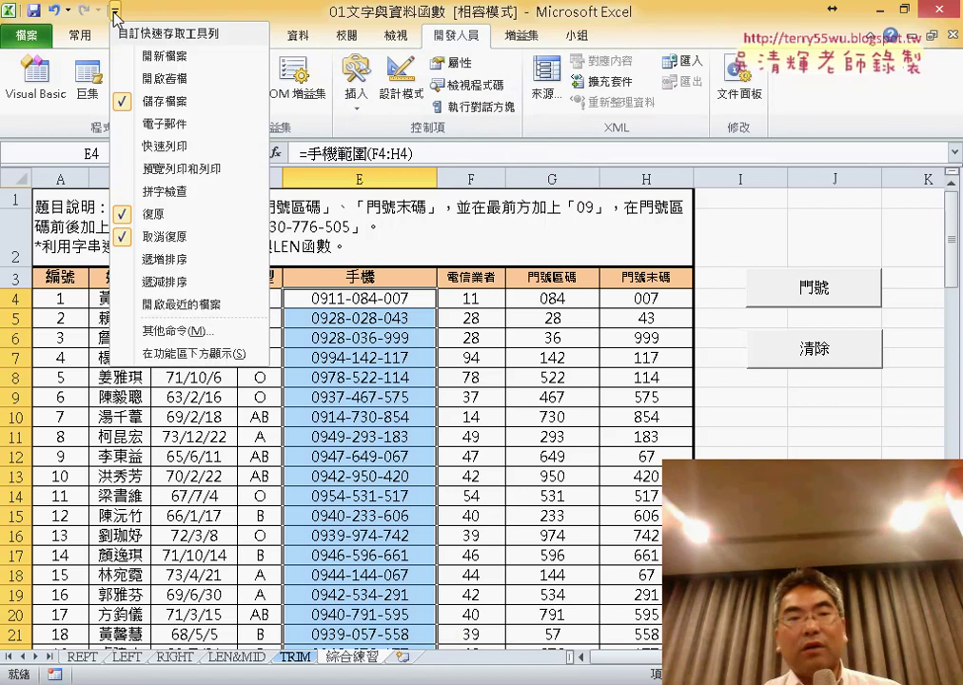
pyautogui.click(184, 333)
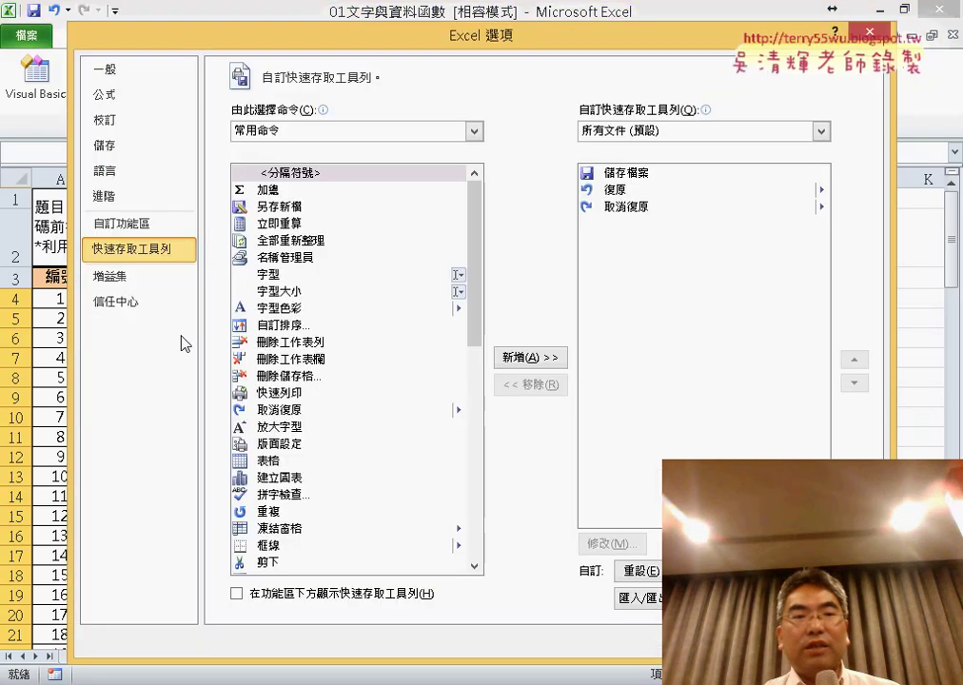
pyautogui.click(142, 229)
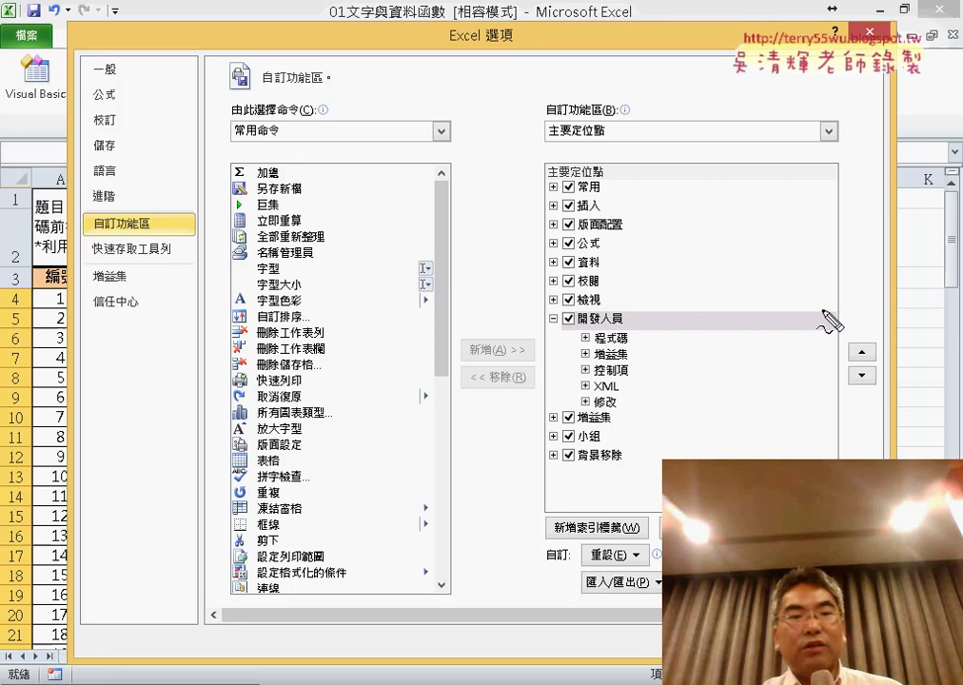
# Step: Annotate the Customize Ribbon and 開發人員 settings, clear the ink, and apply the options
pyautogui.moveTo(158, 227); pyautogui.dragTo(176, 224)
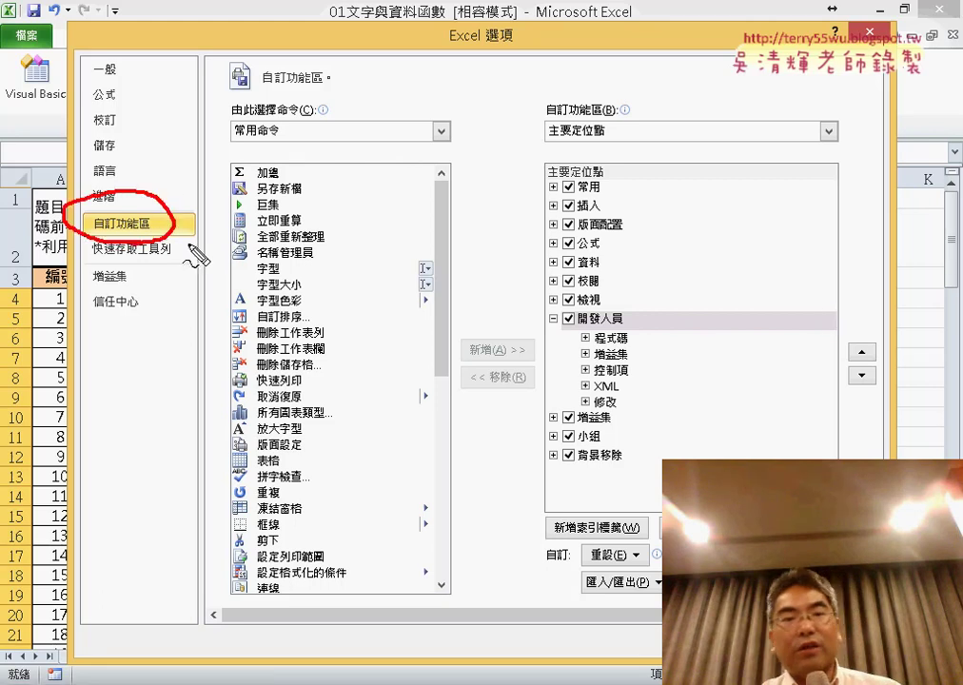
pyautogui.moveTo(640, 335); pyautogui.dragTo(555, 308)
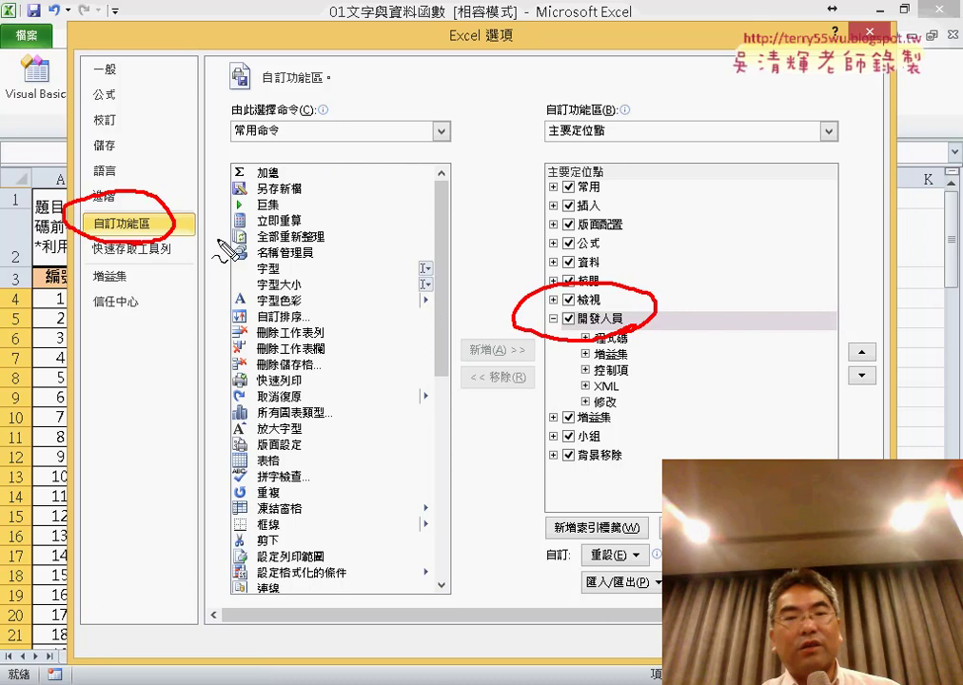
pyautogui.moveTo(195, 231)
pyautogui.mouseDown()
pyautogui.moveTo(500, 315)
pyautogui.moveTo(476, 332)
pyautogui.mouseUp()
pyautogui.moveTo(557, 322); pyautogui.dragTo(644, 290)
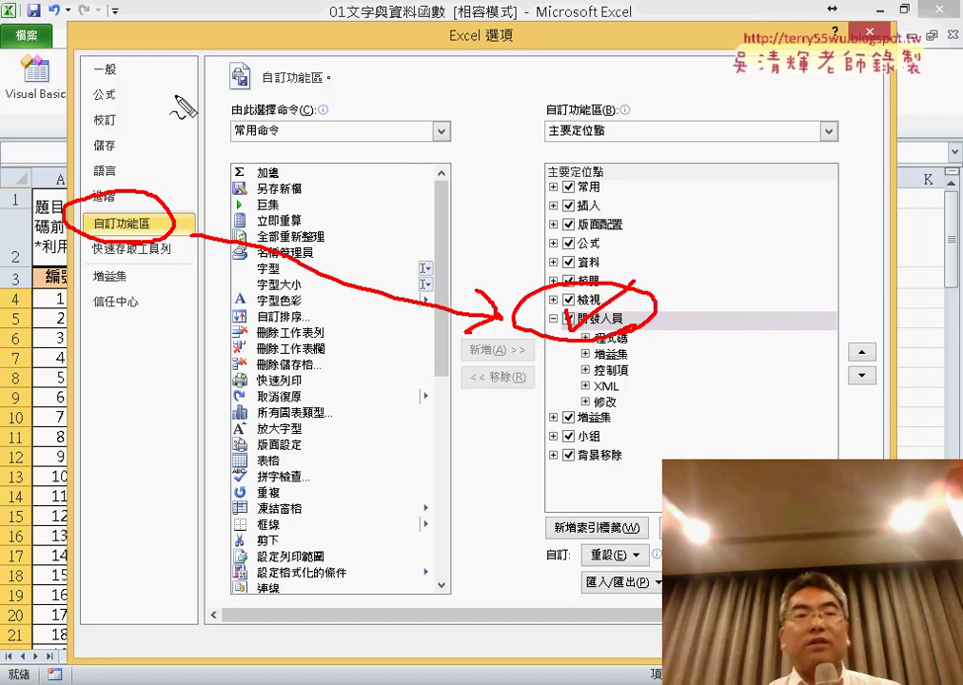
pyautogui.moveTo(119, 63)
pyautogui.mouseDown()
pyautogui.moveTo(86, 69)
pyautogui.moveTo(190, 47)
pyautogui.mouseUp()
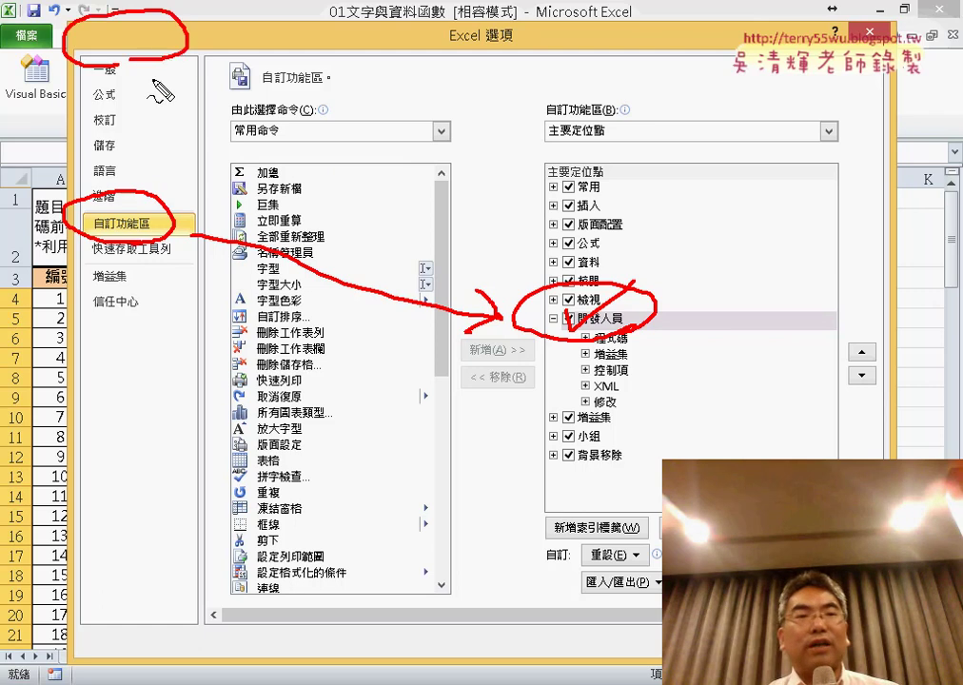
pyautogui.moveTo(196, 228)
pyautogui.mouseDown()
pyautogui.moveTo(215, 58)
pyautogui.moveTo(280, 54)
pyautogui.mouseUp()
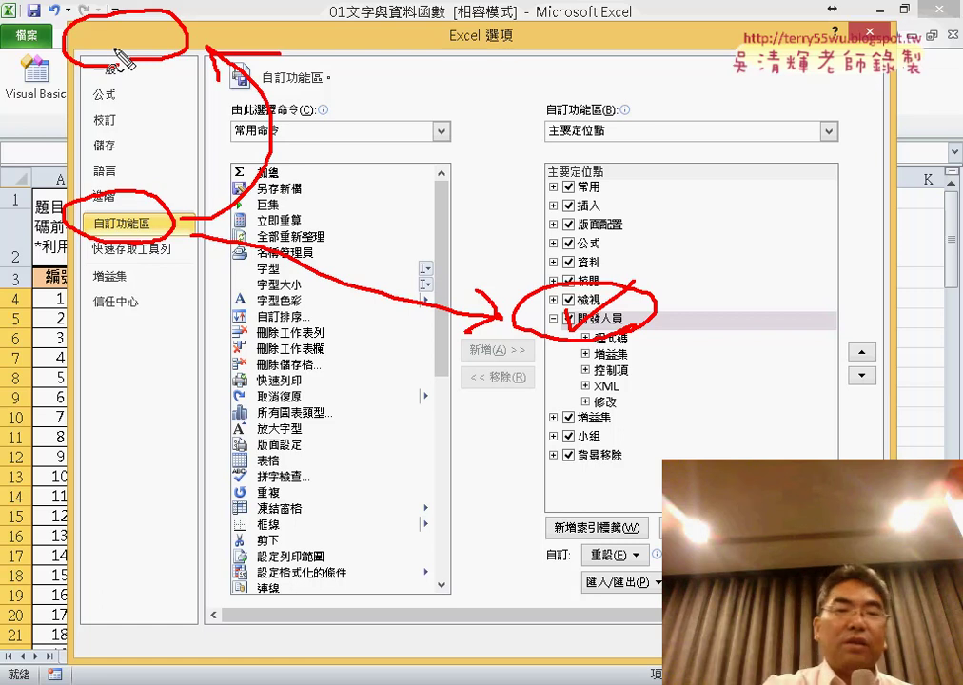
pyautogui.press('Escape')
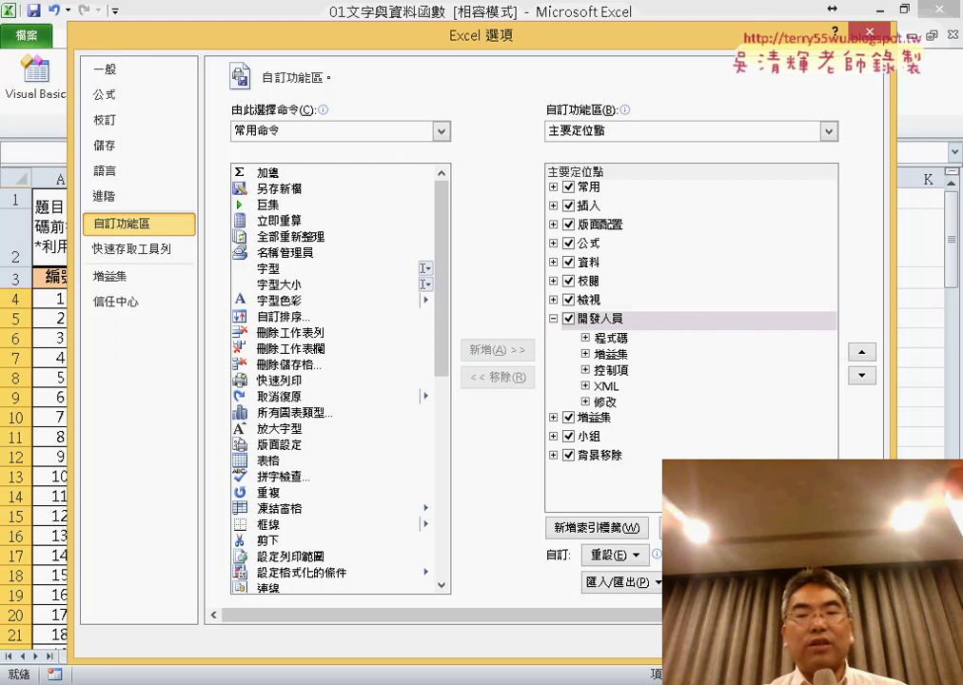
pyautogui.press('Return')
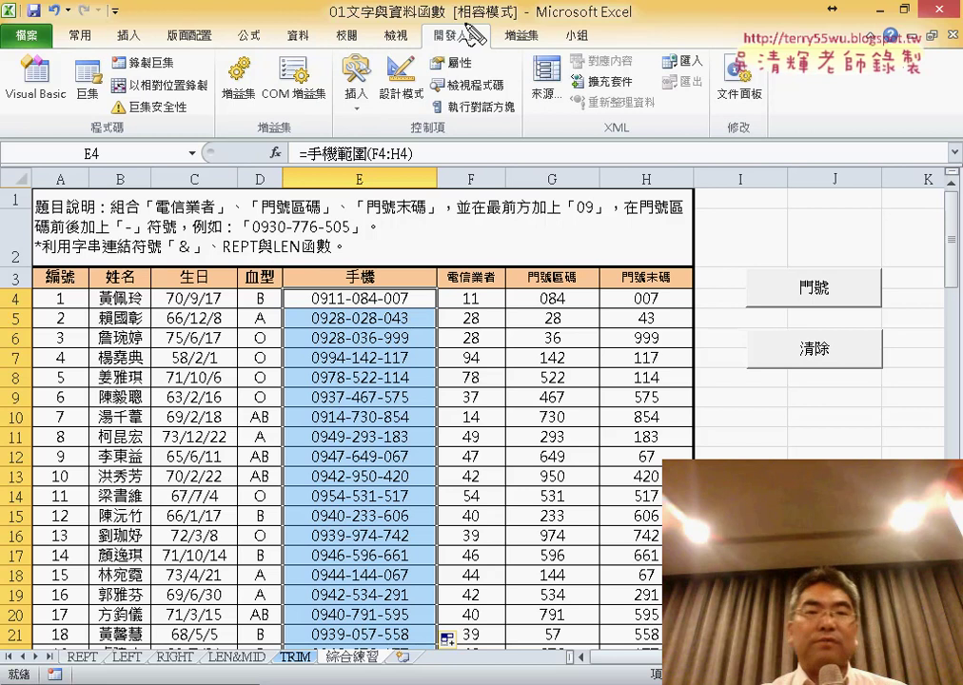
# Step: Annotate the Developer tab's Visual Basic and macro features, then clear the annotations and open Module1's VBA code
pyautogui.moveTo(448, 19); pyautogui.dragTo(514, 46)
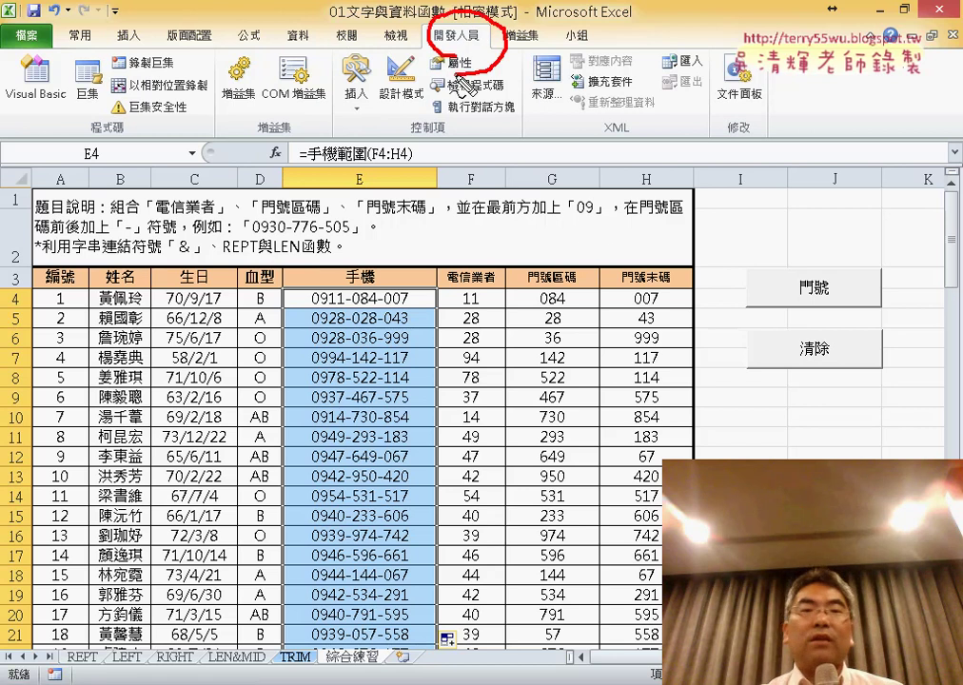
pyautogui.moveTo(640, 312)
pyautogui.mouseDown()
pyautogui.moveTo(518, 83)
pyautogui.moveTo(550, 102)
pyautogui.mouseUp()
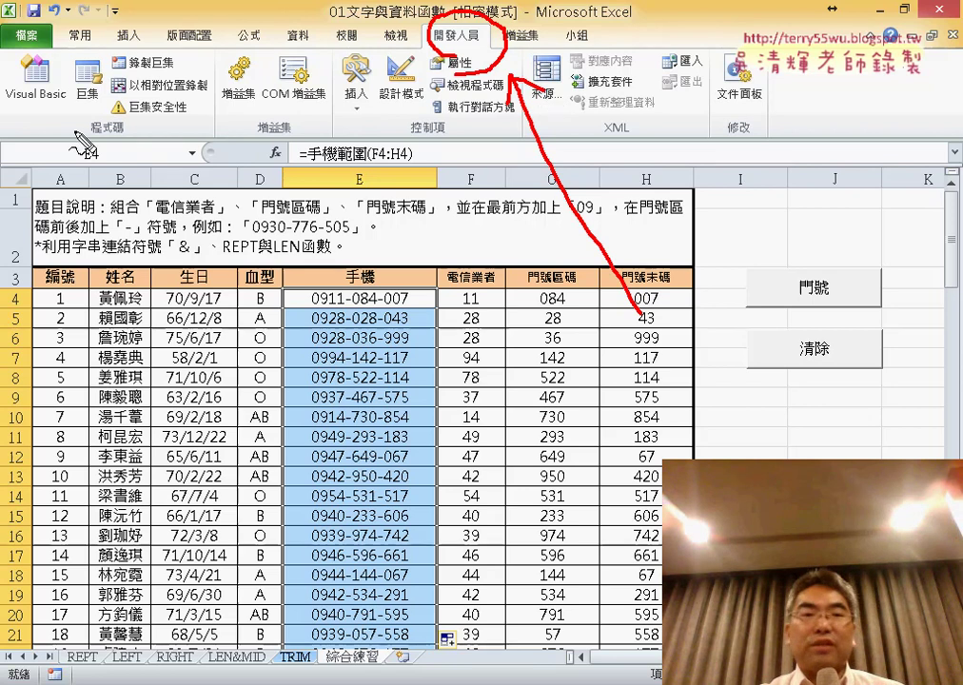
pyautogui.moveTo(77, 136); pyautogui.dragTo(54, 139)
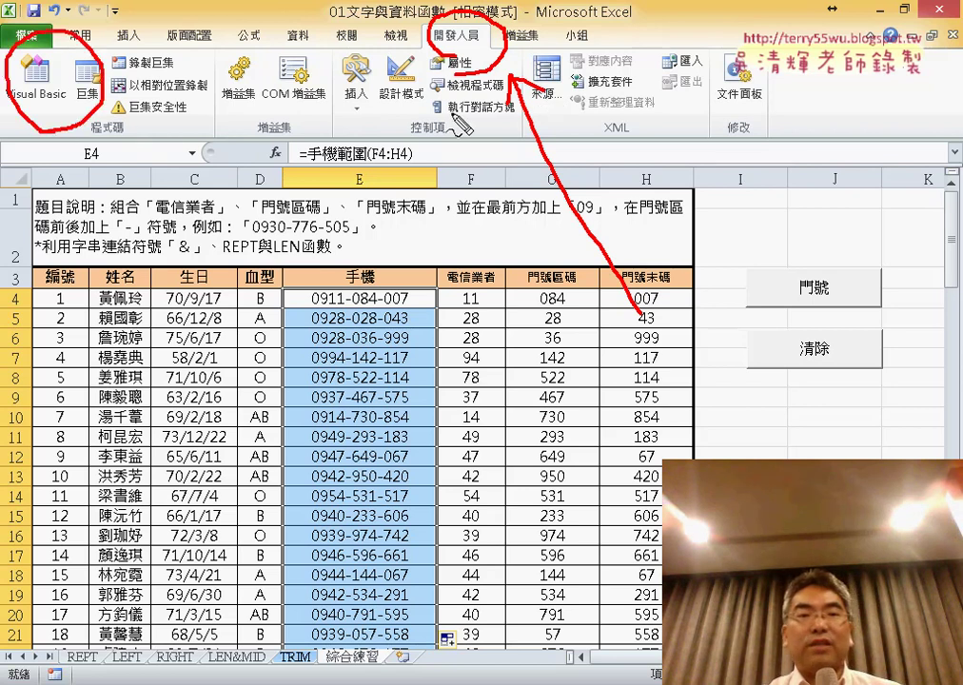
pyautogui.moveTo(437, 68); pyautogui.dragTo(133, 93)
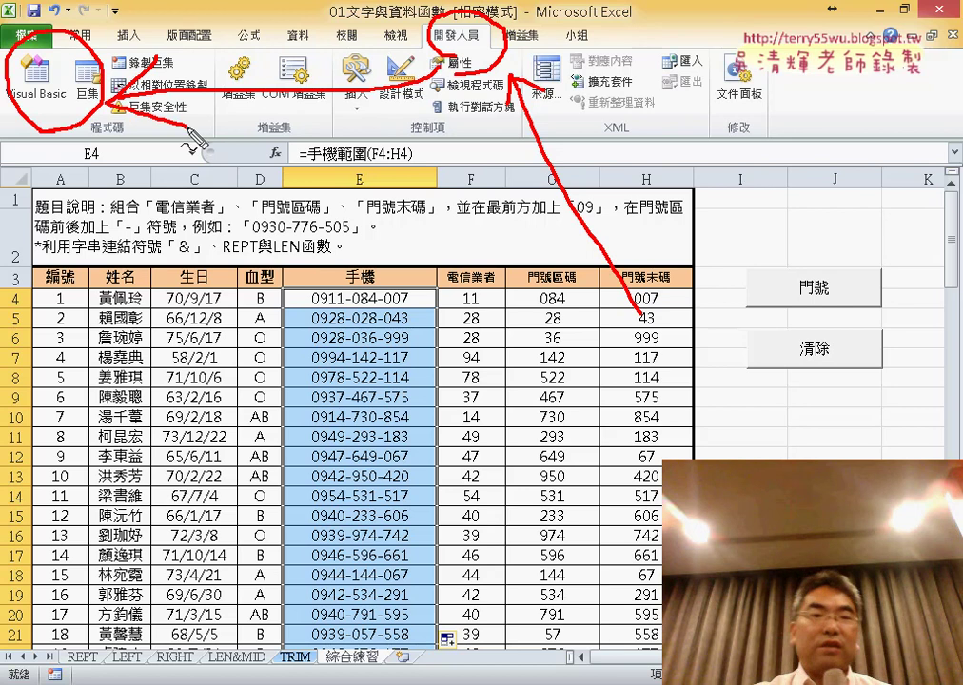
pyautogui.press('Escape')
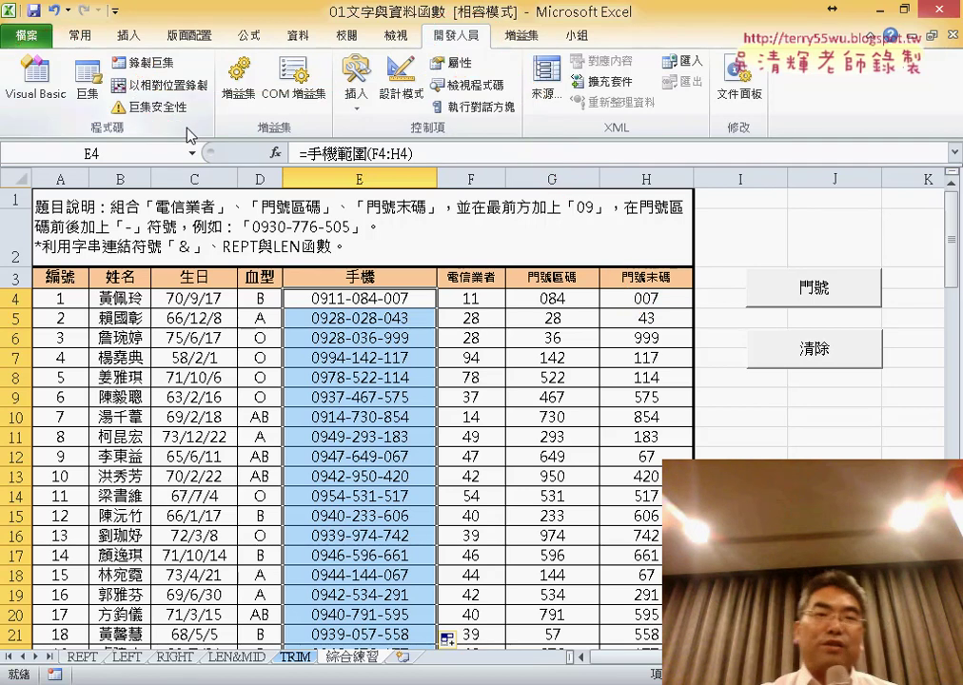
pyautogui.click(57, 95)
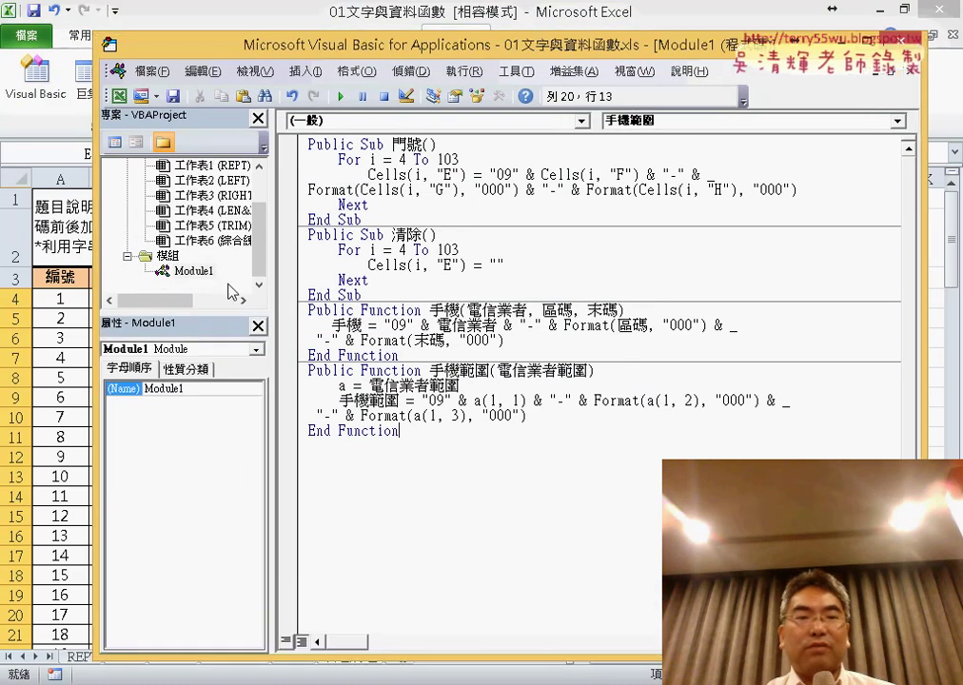
# Step: Remove Module1 from the VBA project, choosing 否 so it is not exported
pyautogui.rightClick(190, 272)
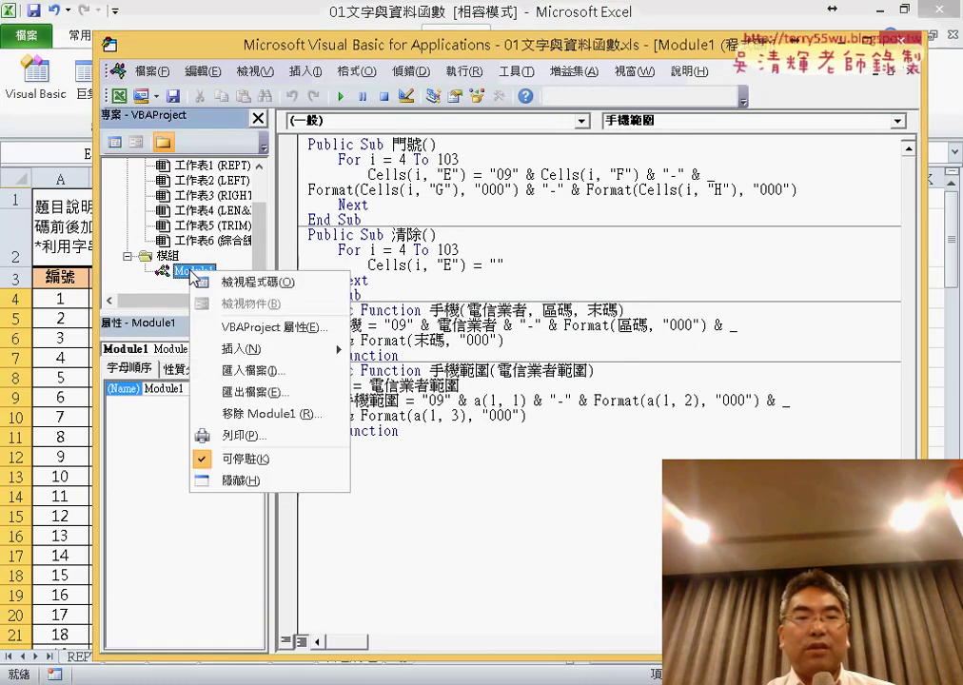
pyautogui.click(269, 414)
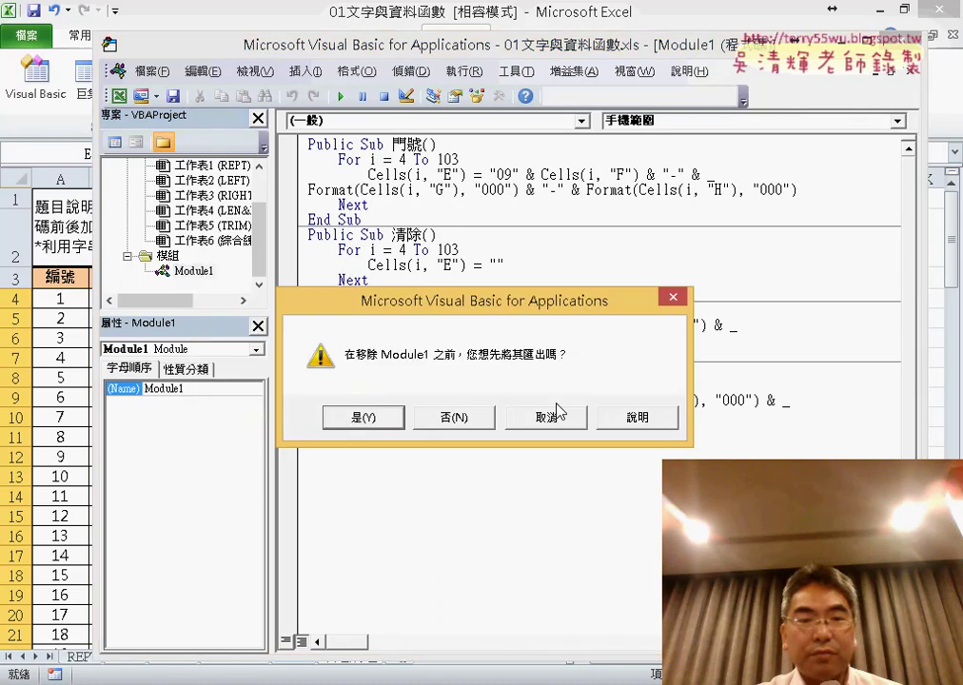
pyautogui.click(467, 426)
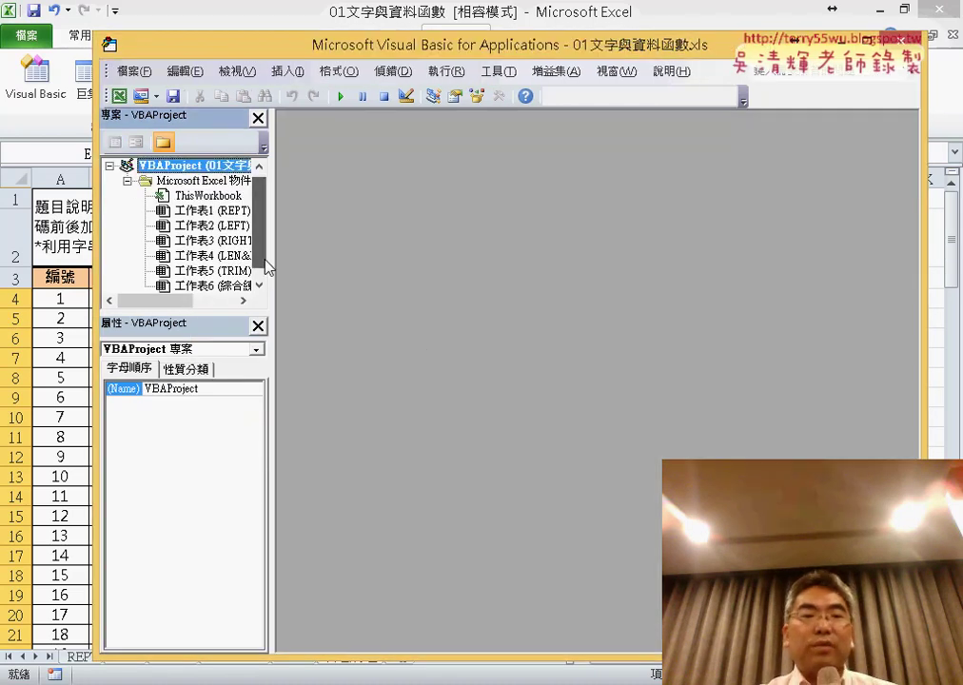
# Step: Minimize the VBA editor, deselect E5:E21, and switch to the Google Docs code notes in Chrome
pyautogui.scroll(-1, 268, 269)
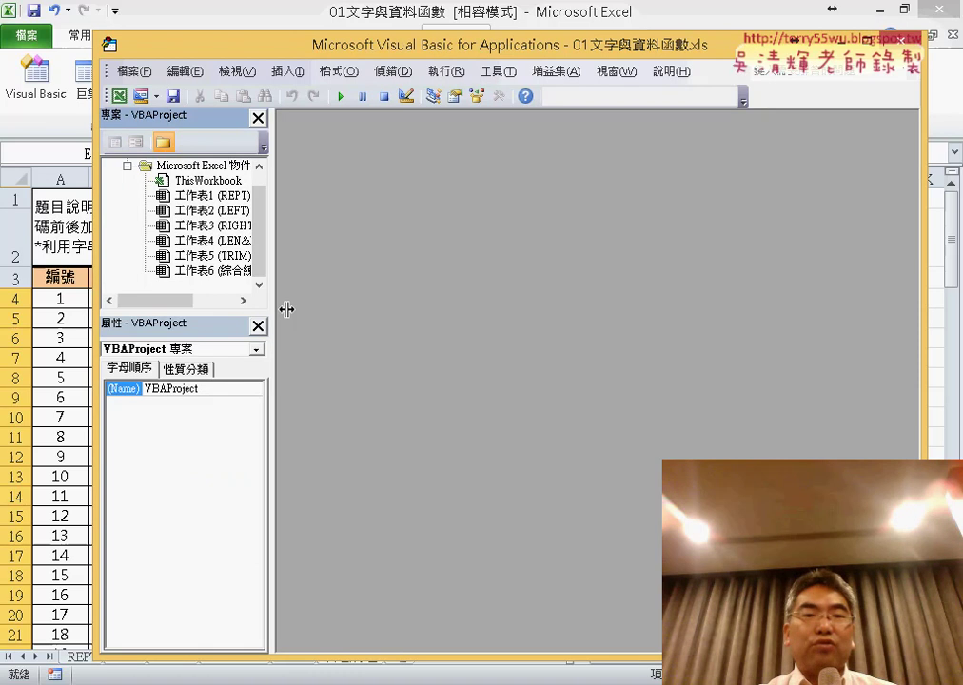
pyautogui.moveTo(277, 40); pyautogui.dragTo(262, 27)
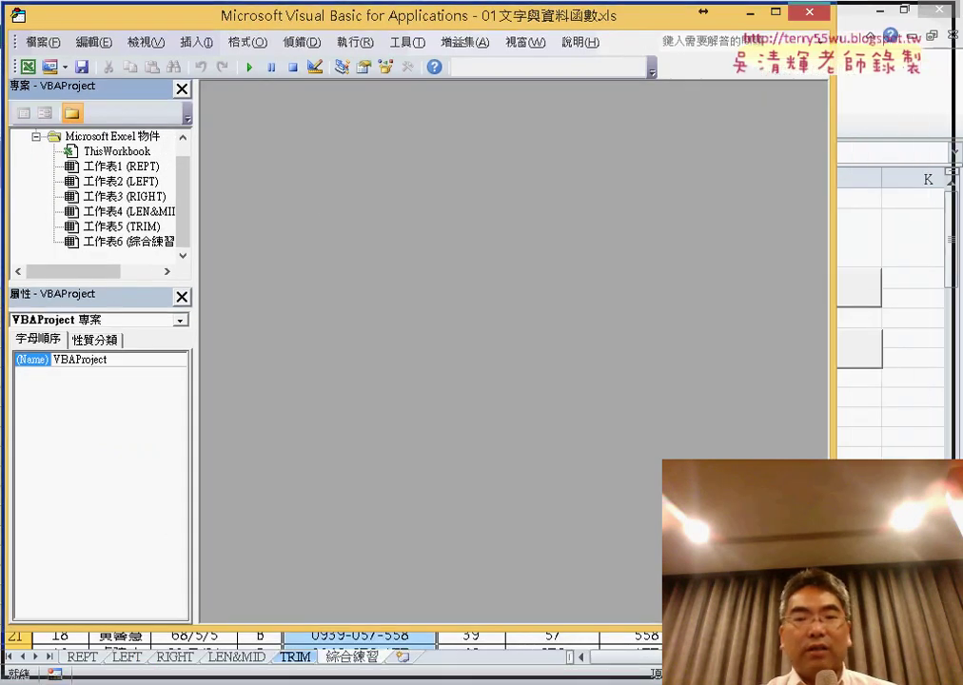
pyautogui.moveTo(831, 627); pyautogui.dragTo(955, 678)
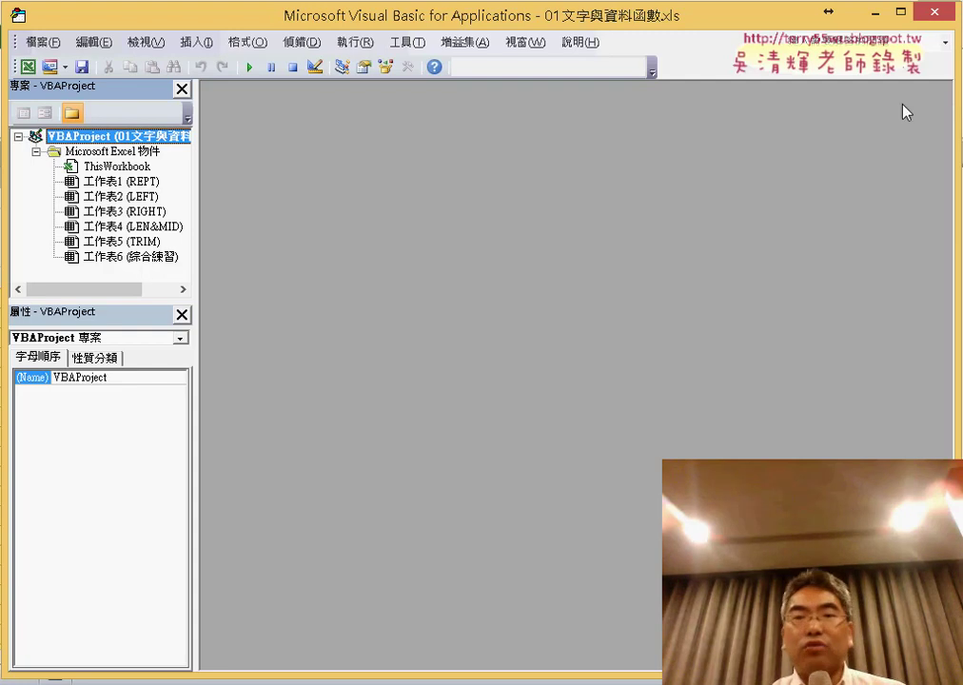
pyautogui.click(874, 13)
pyautogui.click(353, 301)
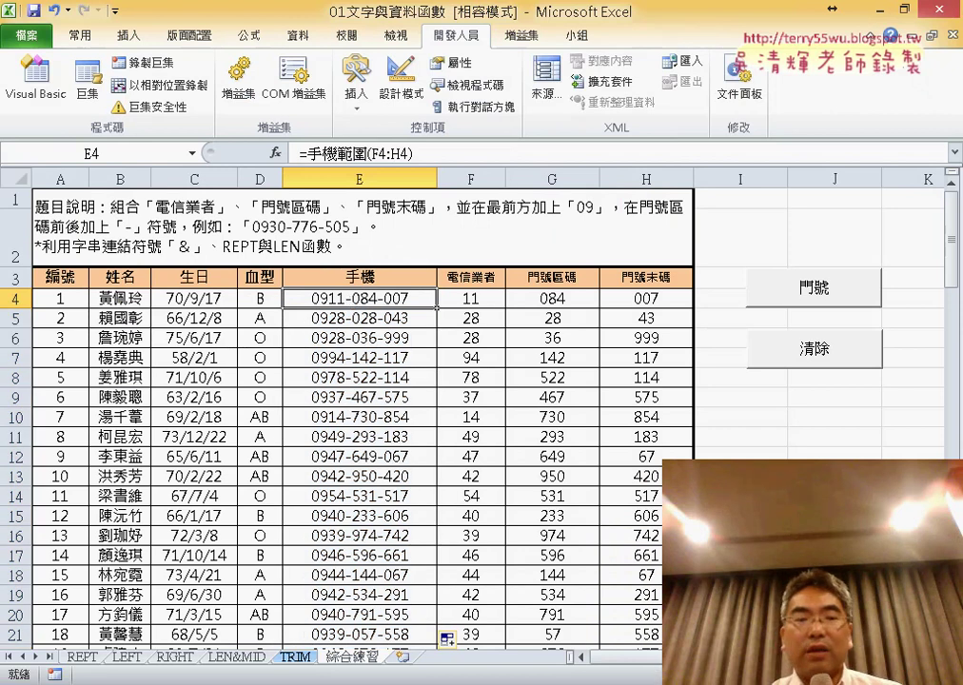
pyautogui.click(159, 511)
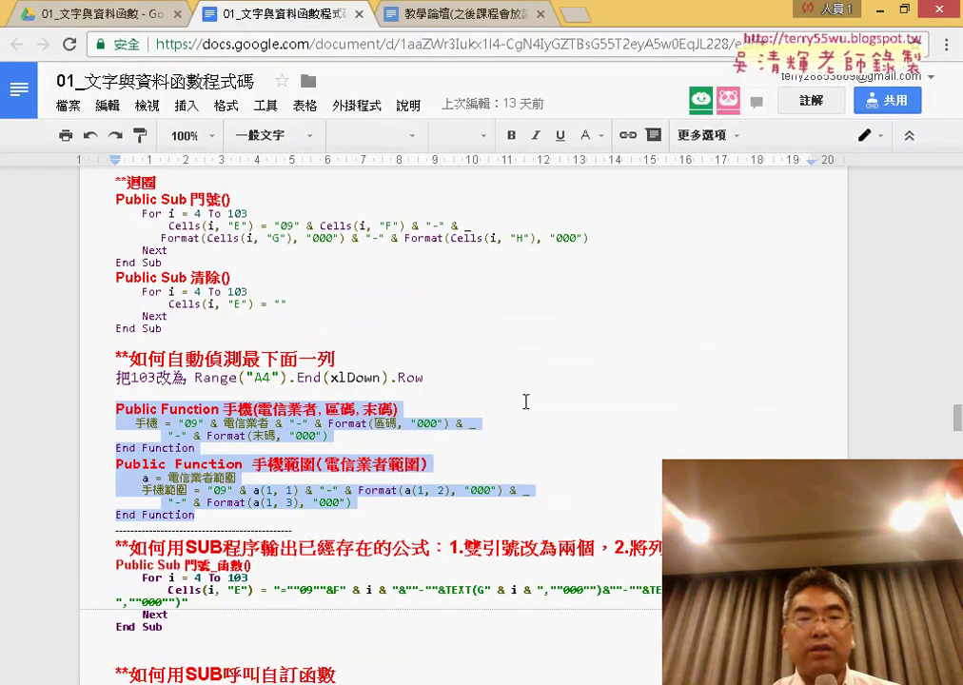
# Step: Scroll up to 方法2 and select its formula line ="09"&F4&"-"&TEXT(G4,"000")&"-"&TEXT(H4,"000")
pyautogui.scroll(5, 526, 402)
pyautogui.scroll(5, 525, 402)
pyautogui.scroll(5, 526, 402)
pyautogui.scroll(5, 526, 402)
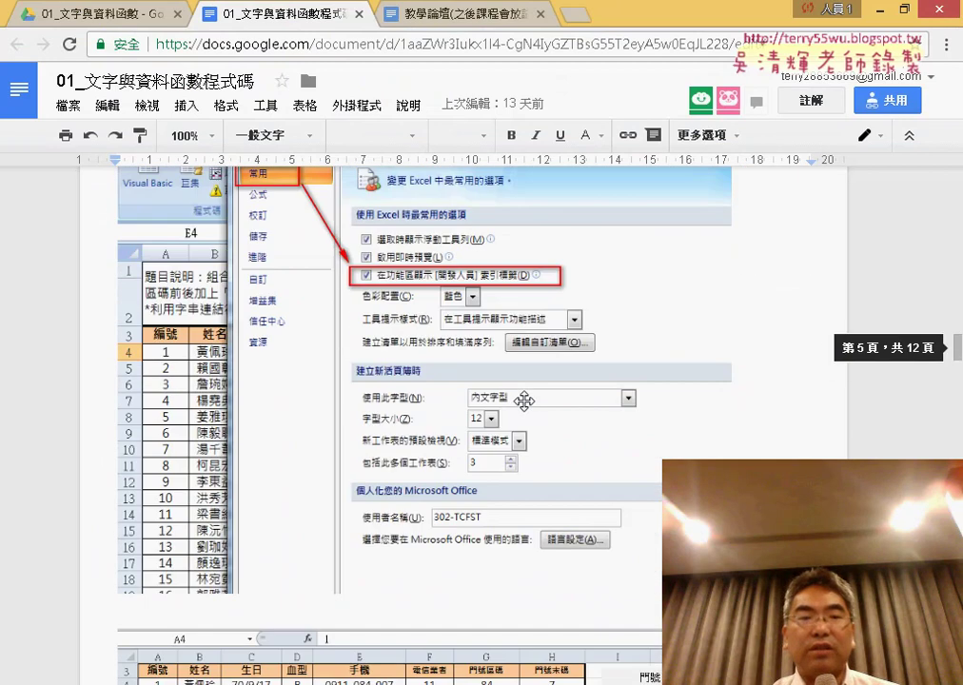
pyautogui.scroll(5, 525, 402)
pyautogui.scroll(5, 526, 402)
pyautogui.scroll(5, 526, 402)
pyautogui.scroll(5, 526, 402)
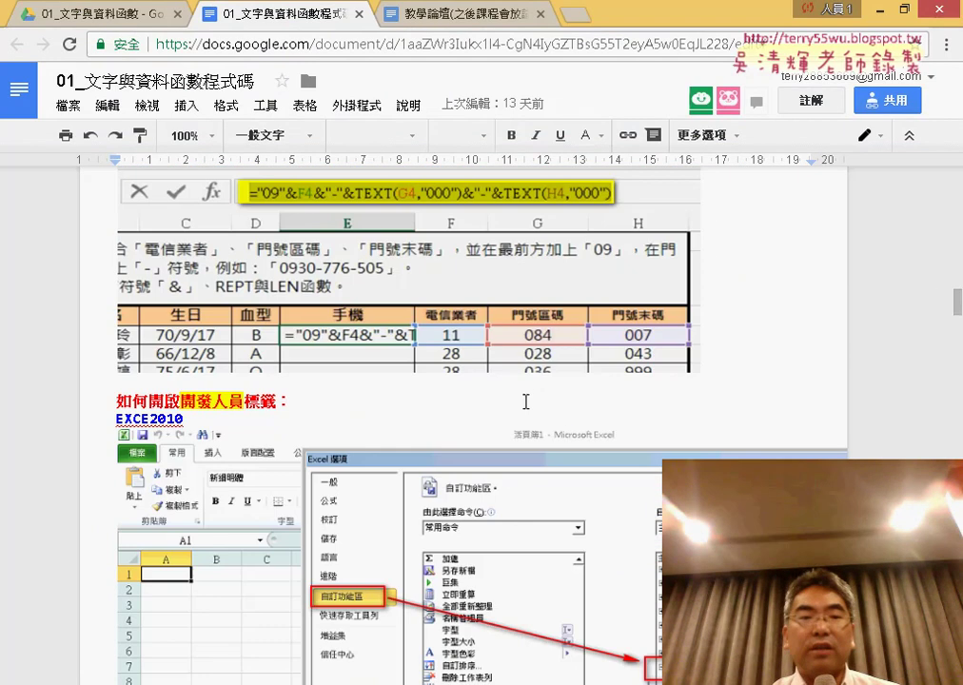
pyautogui.scroll(2, 526, 401)
pyautogui.scroll(2, 525, 402)
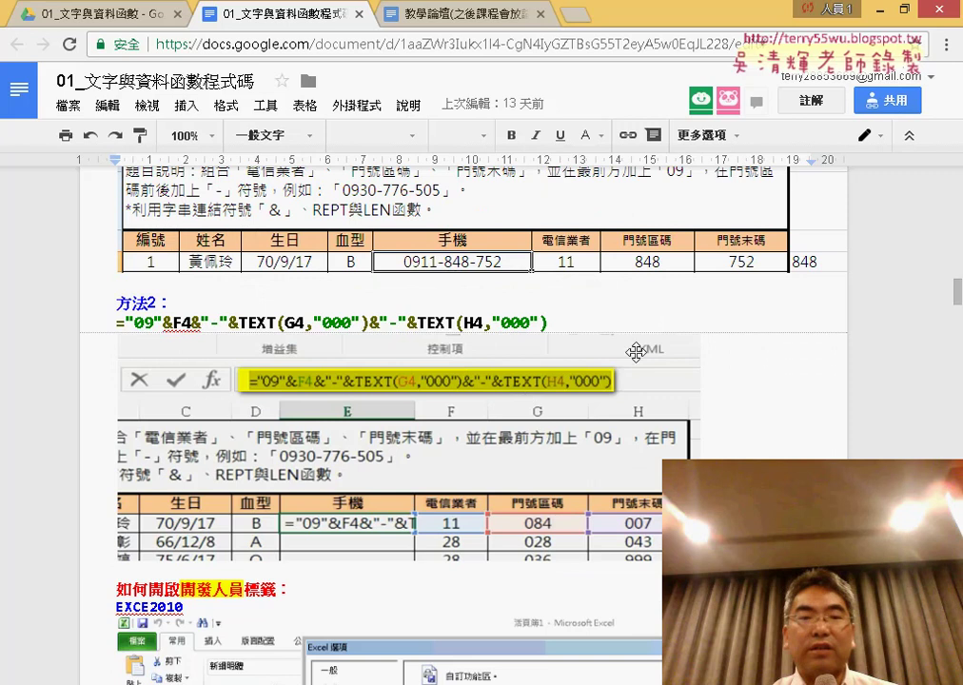
pyautogui.moveTo(553, 324); pyautogui.dragTo(128, 324)
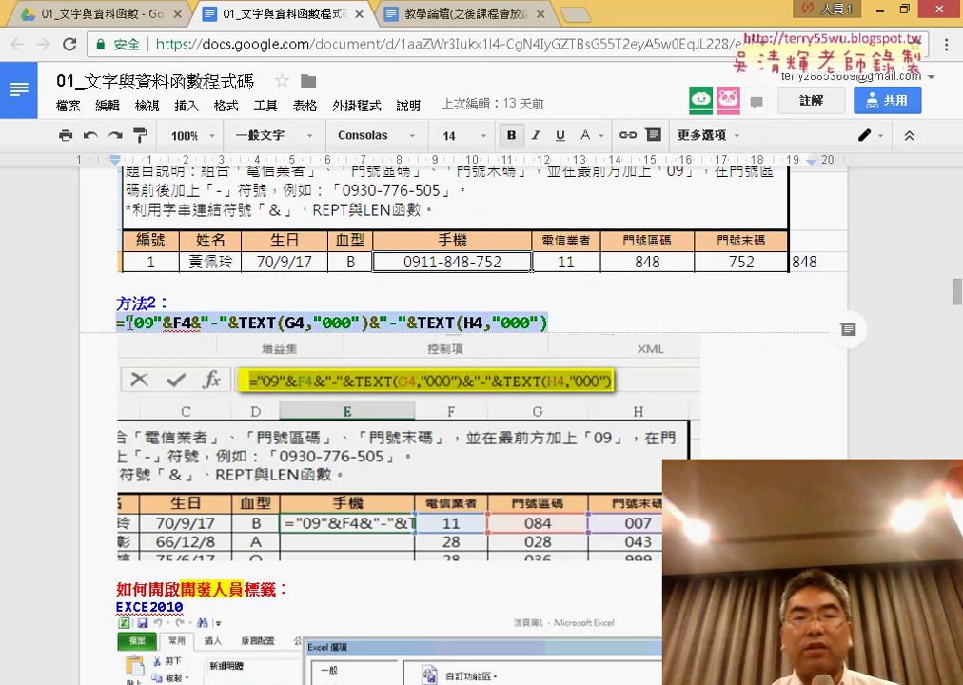